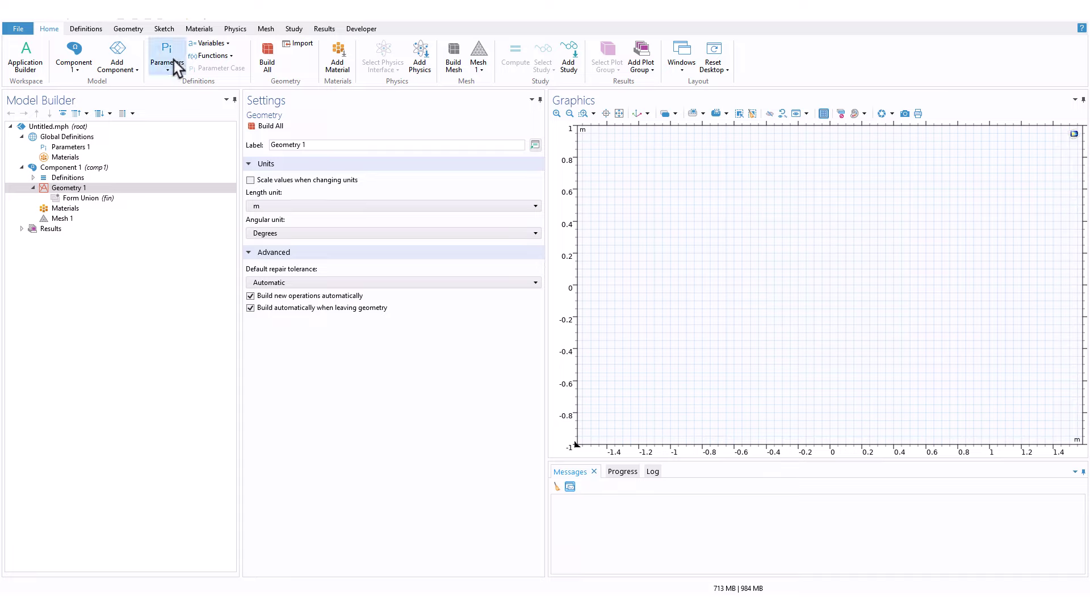
- Create and build a solid rectangle 0.01 m wide and 0.001 m high in Geometry 1
left_click(128, 29)
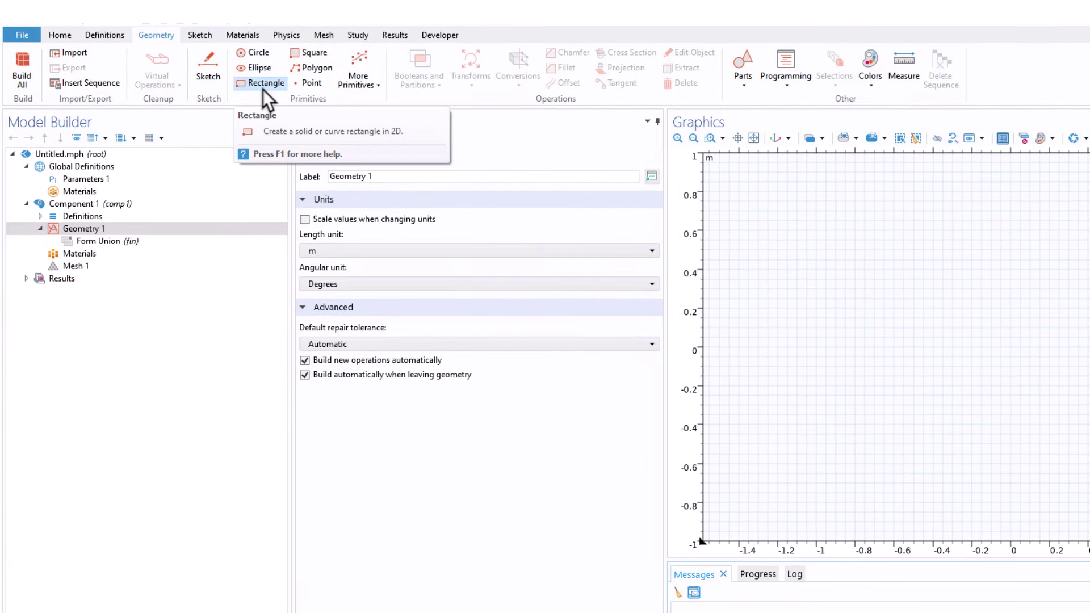
left_click(264, 88)
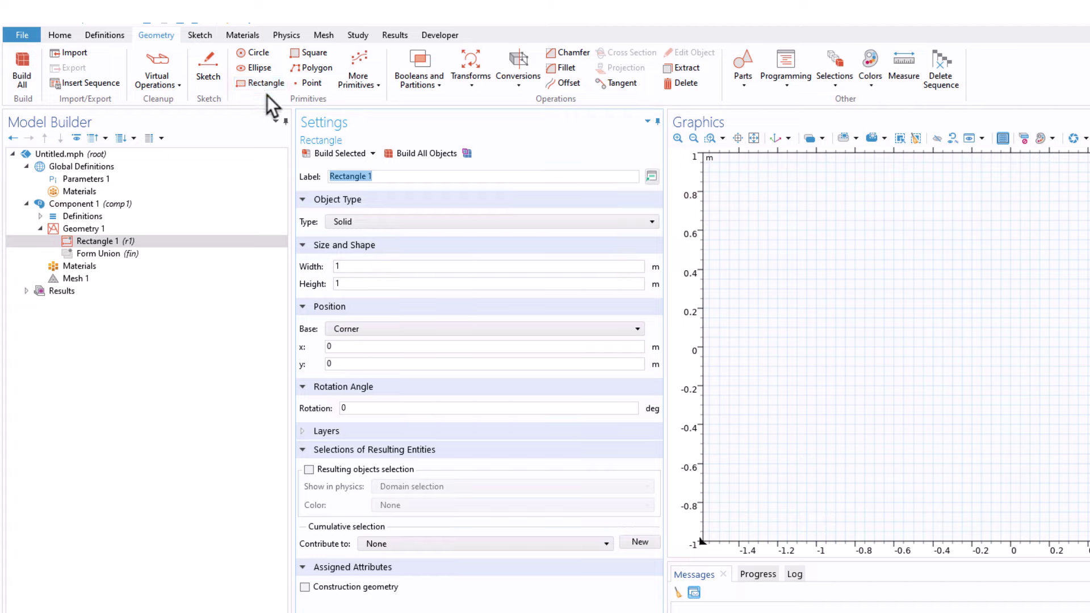
double_click(339, 266)
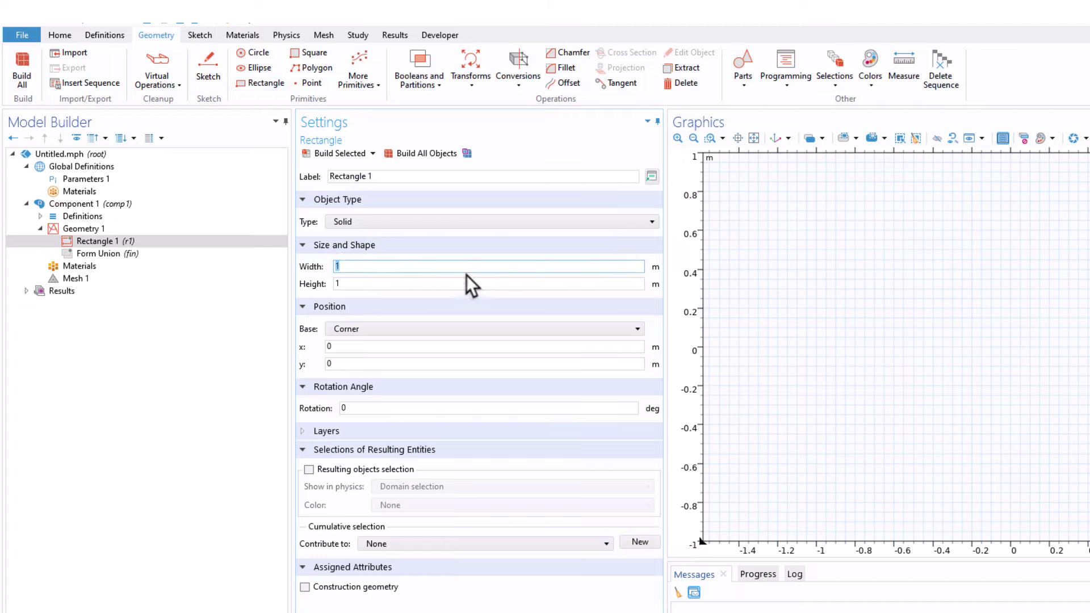
type("0.")
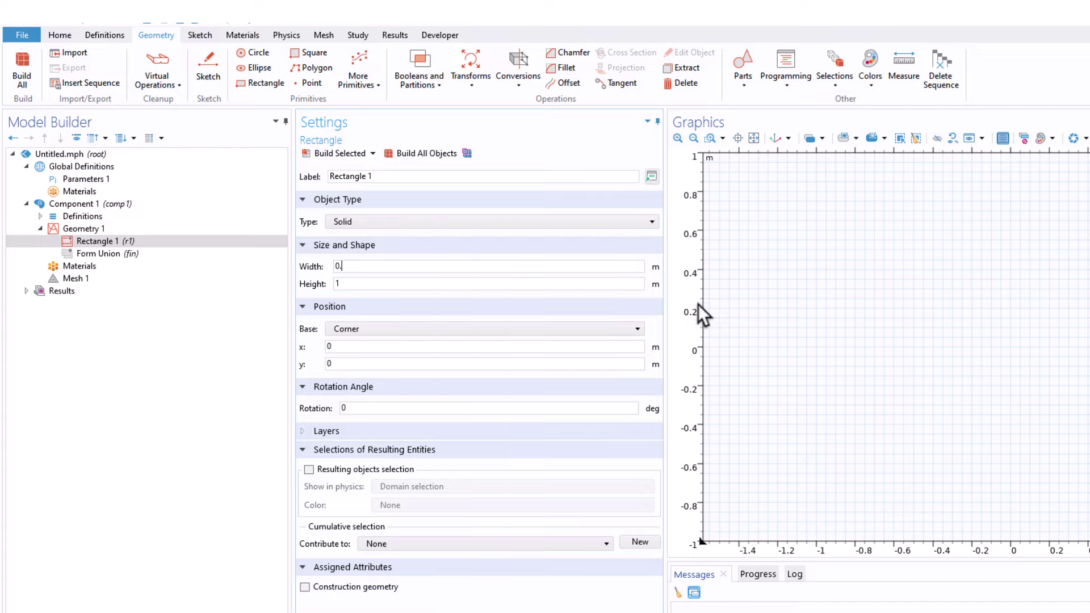
type("01")
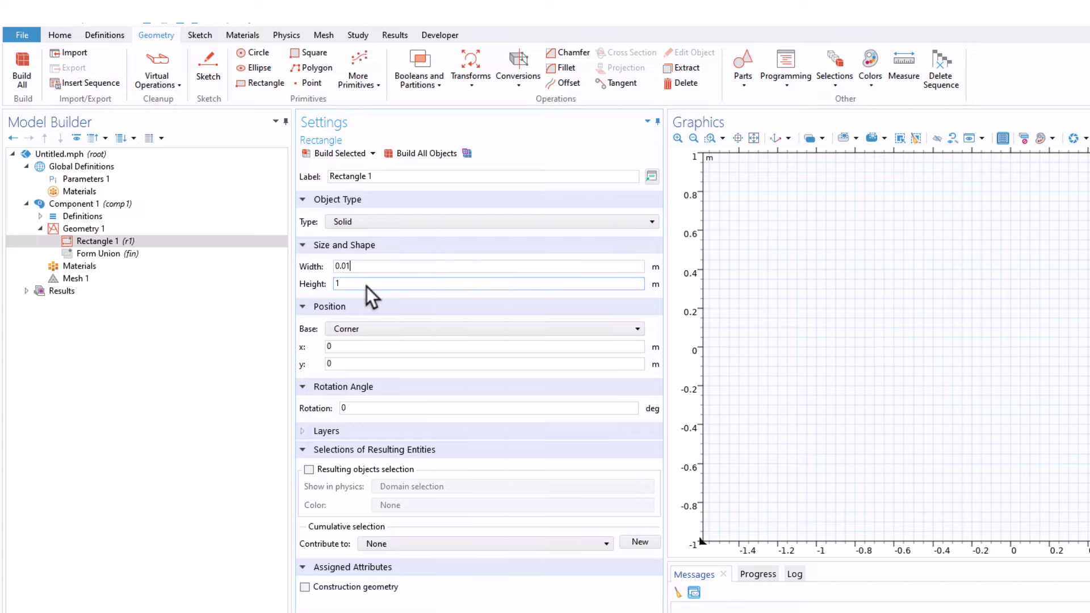
key("Tab")
type("0.00")
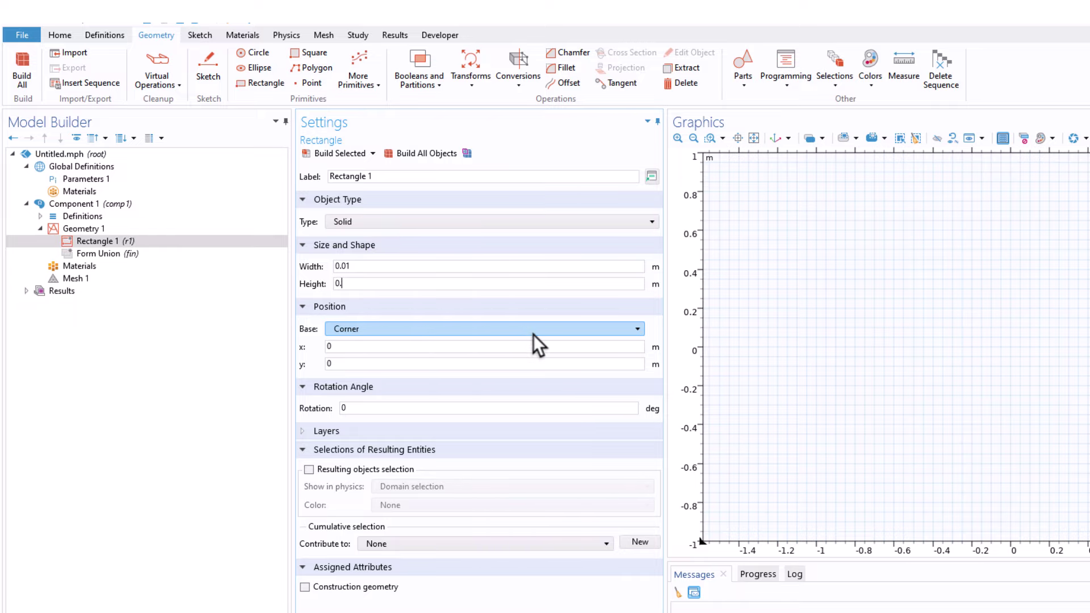
type("1")
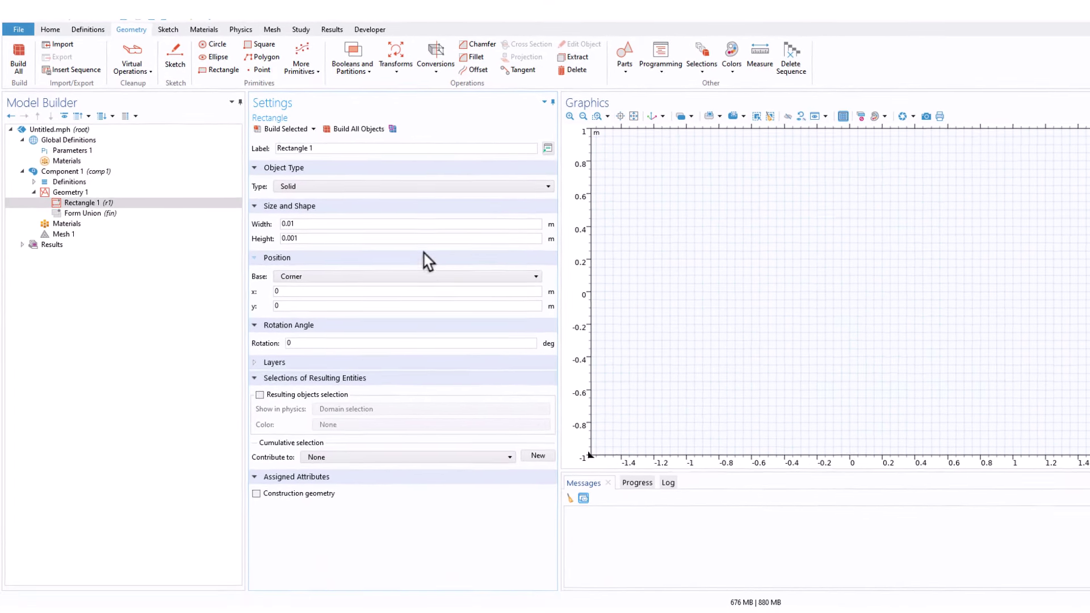
left_click(289, 130)
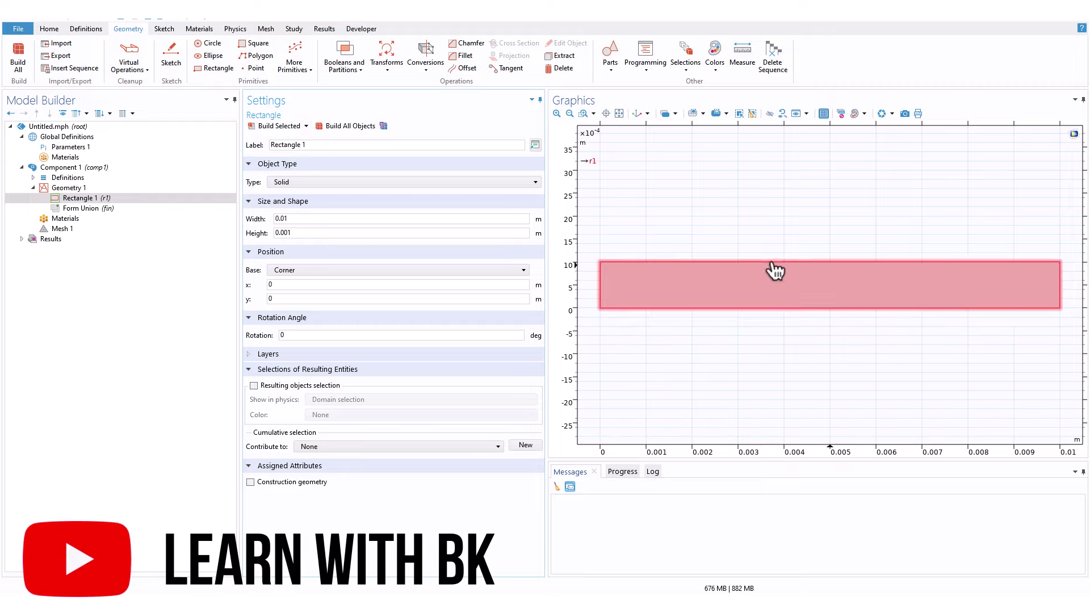
- Add a global parameter T_trans with the expression 0[degC] to Parameters 1
left_click(71, 149)
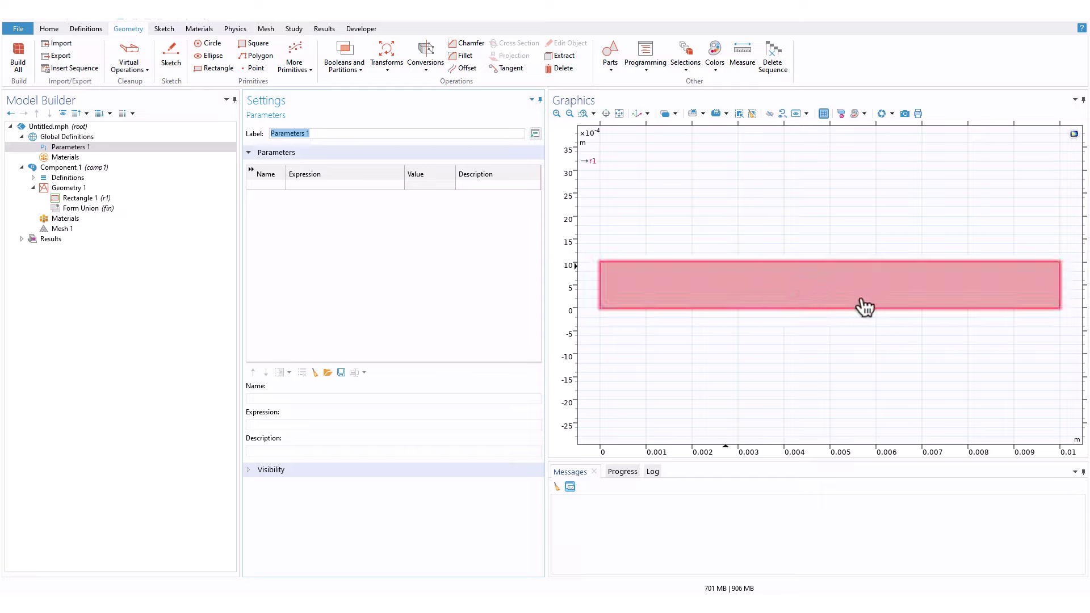
left_click(575, 312)
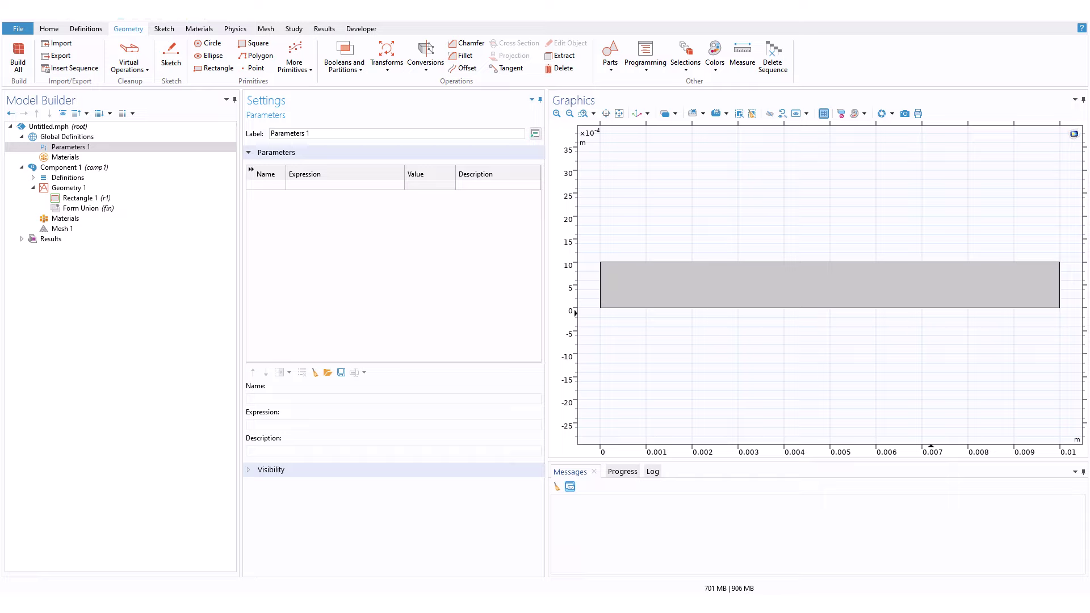
left_click(266, 187)
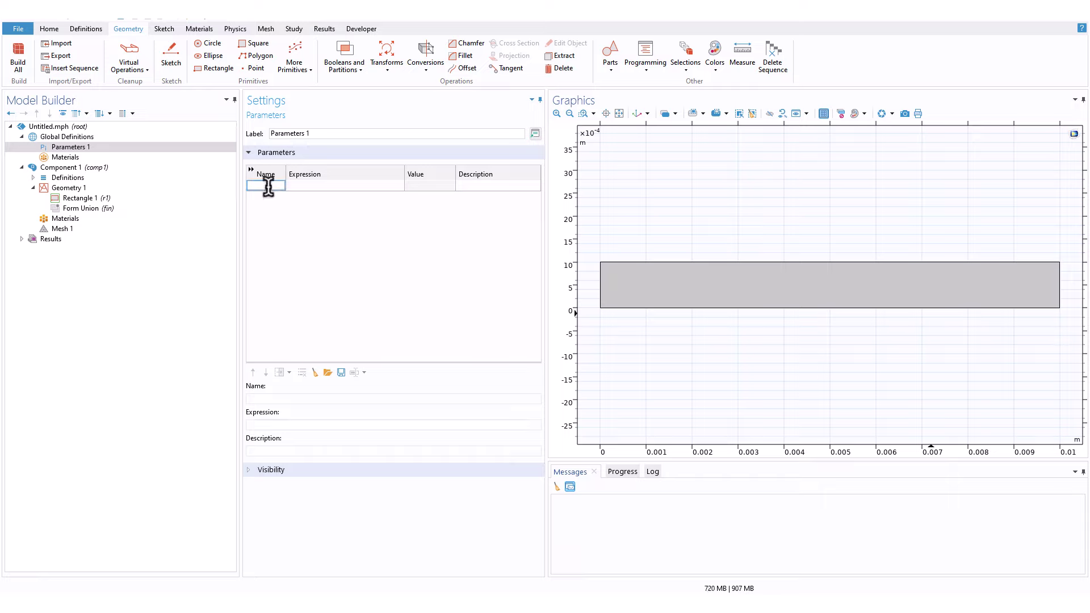
type("T_trans")
key("Tab")
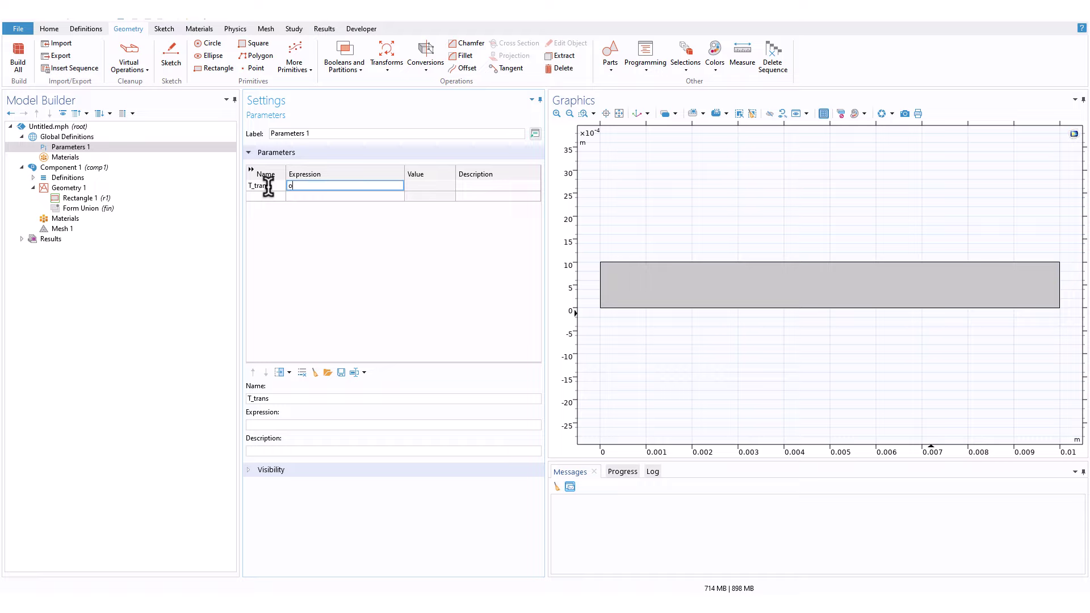
key("BackSpace")
type("0")
key("Tab")
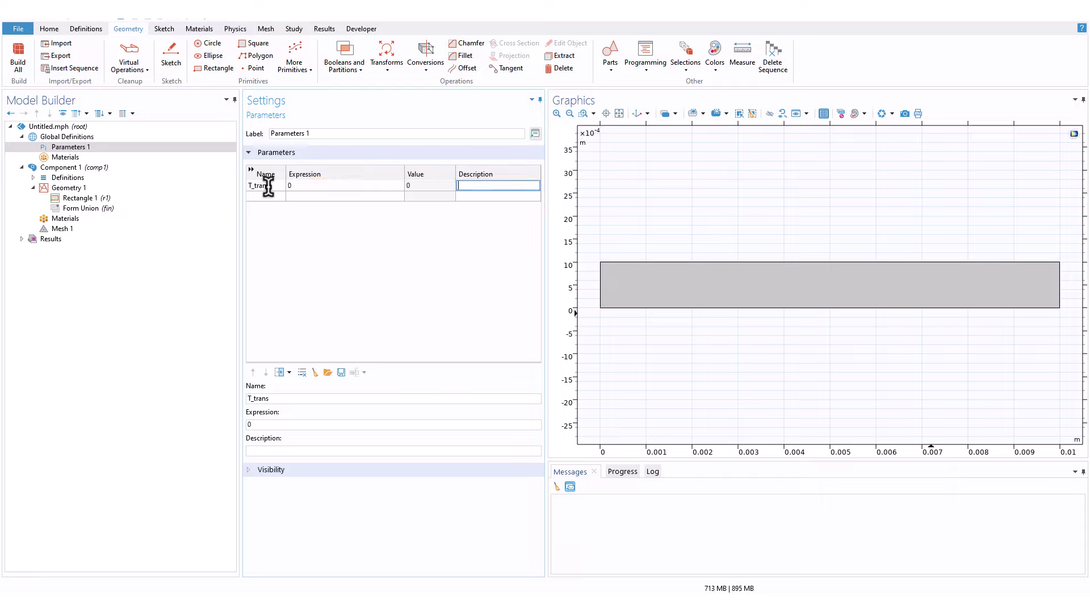
left_click(319, 187)
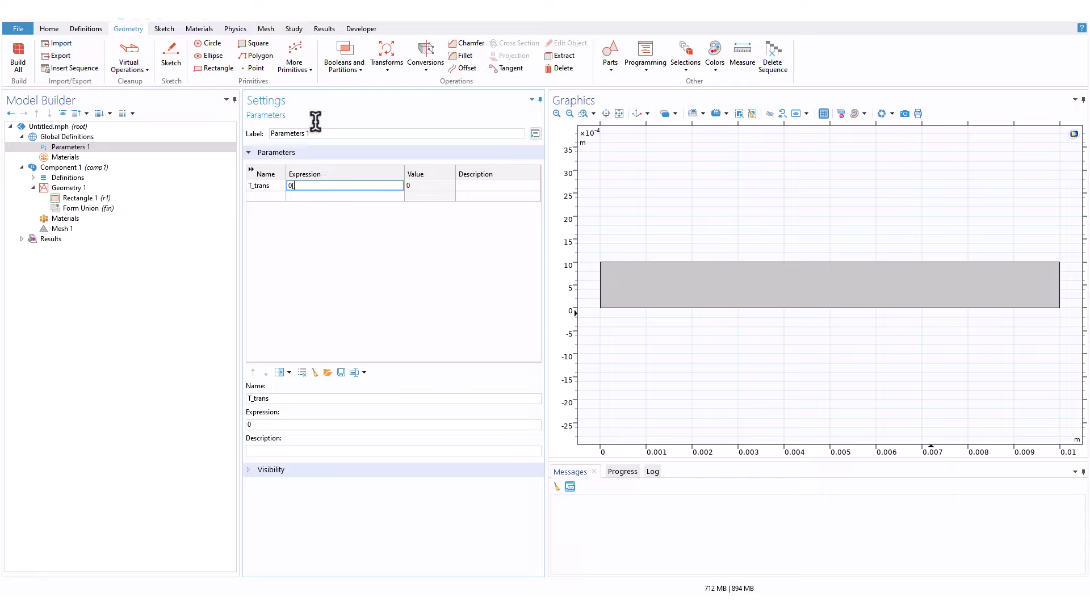
type("[degC]")
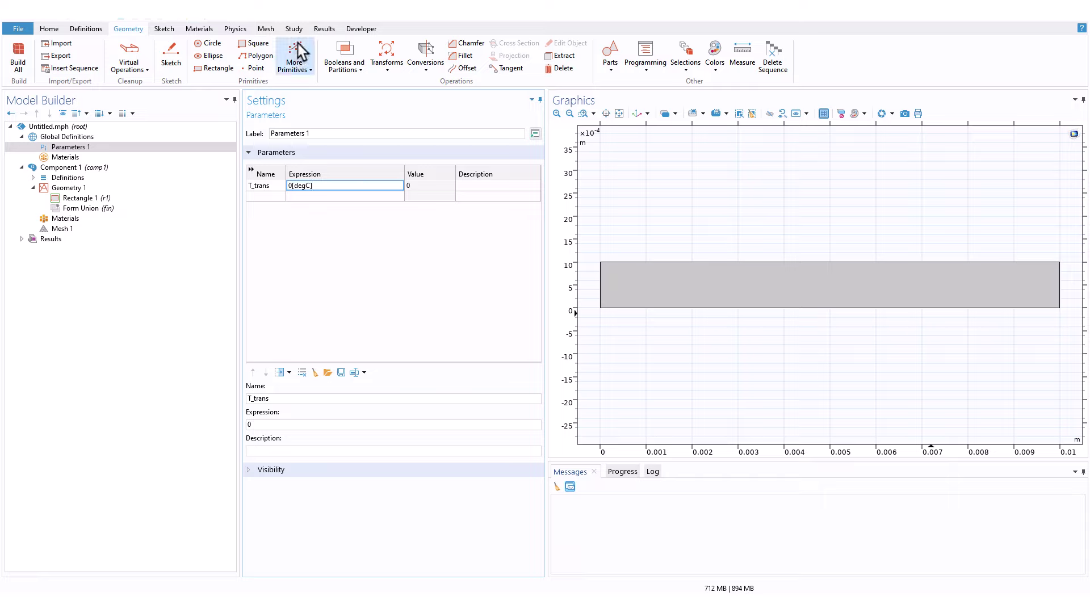
left_click(315, 196)
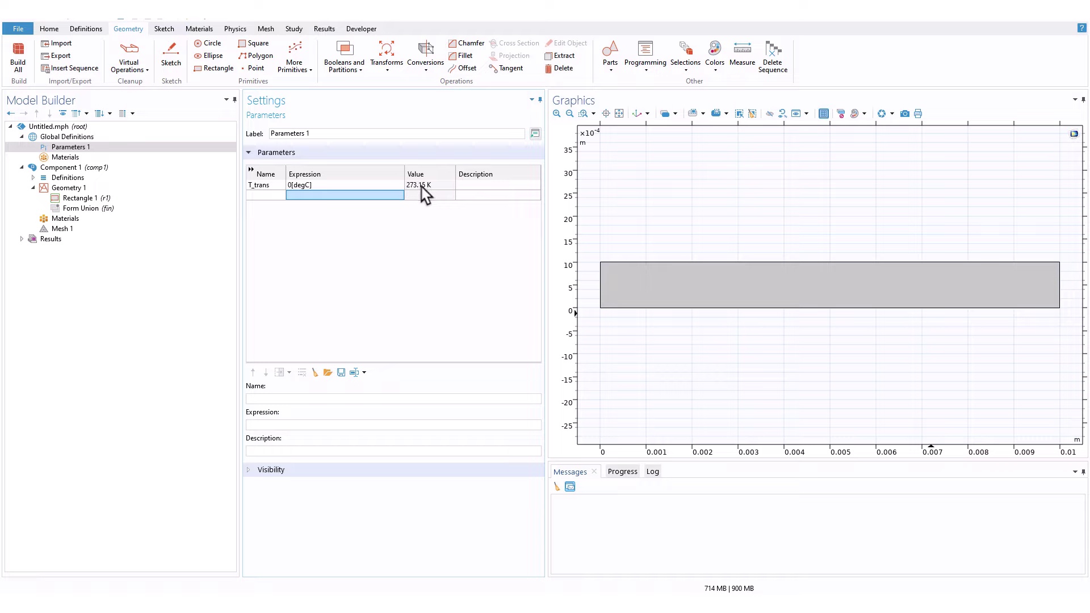
- Add a global parameter T_0 with the expression -10[degC]
left_click(266, 196)
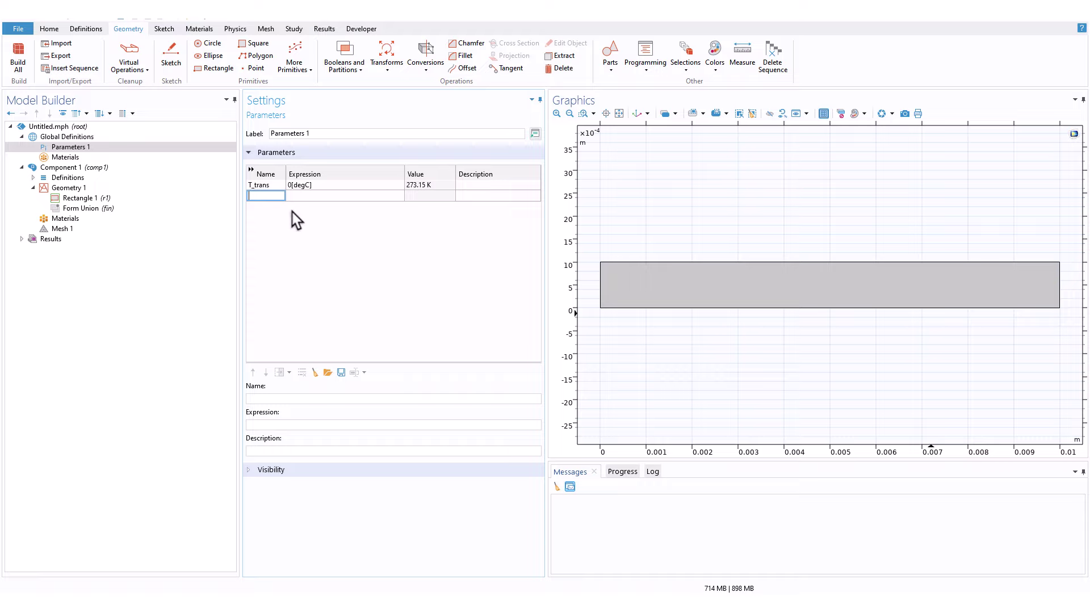
type("T_0")
key("Tab")
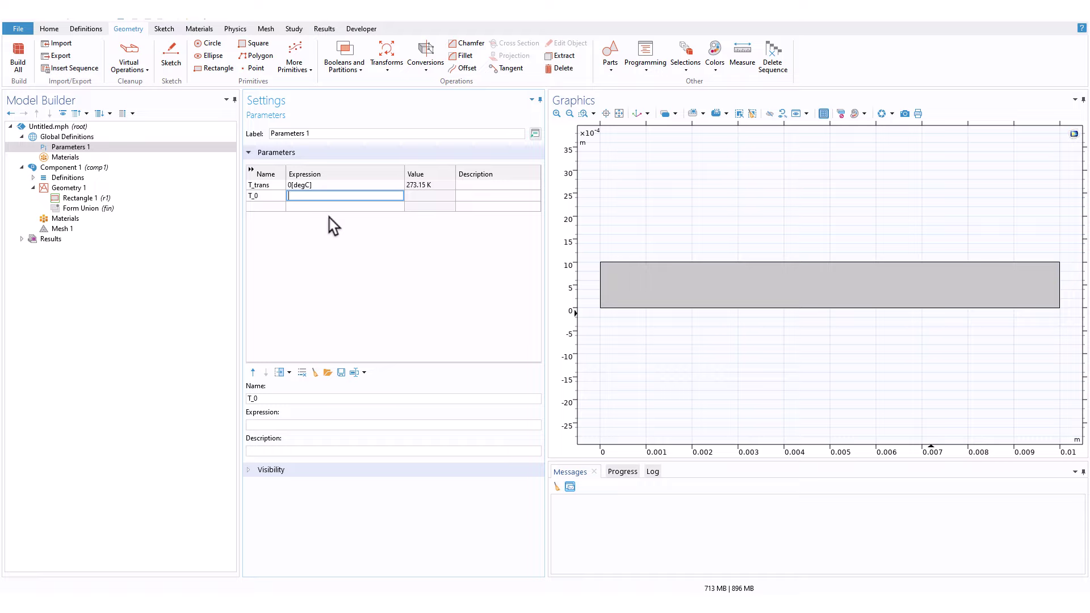
type("-10[degC]")
left_click(334, 207)
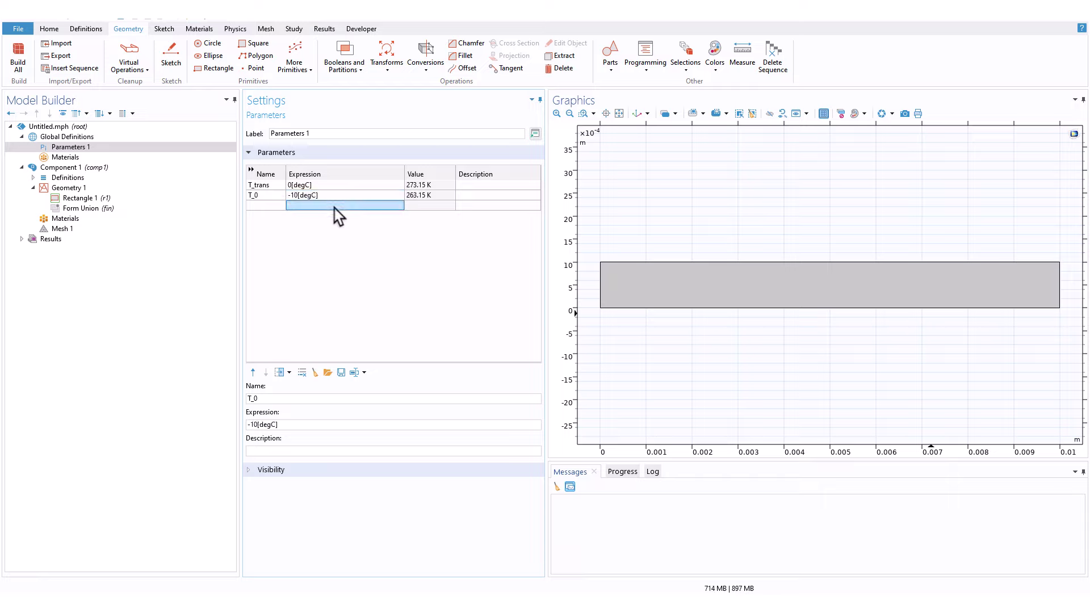
- Add a global parameter T_hot with the expression 85[degC]
left_click(255, 205)
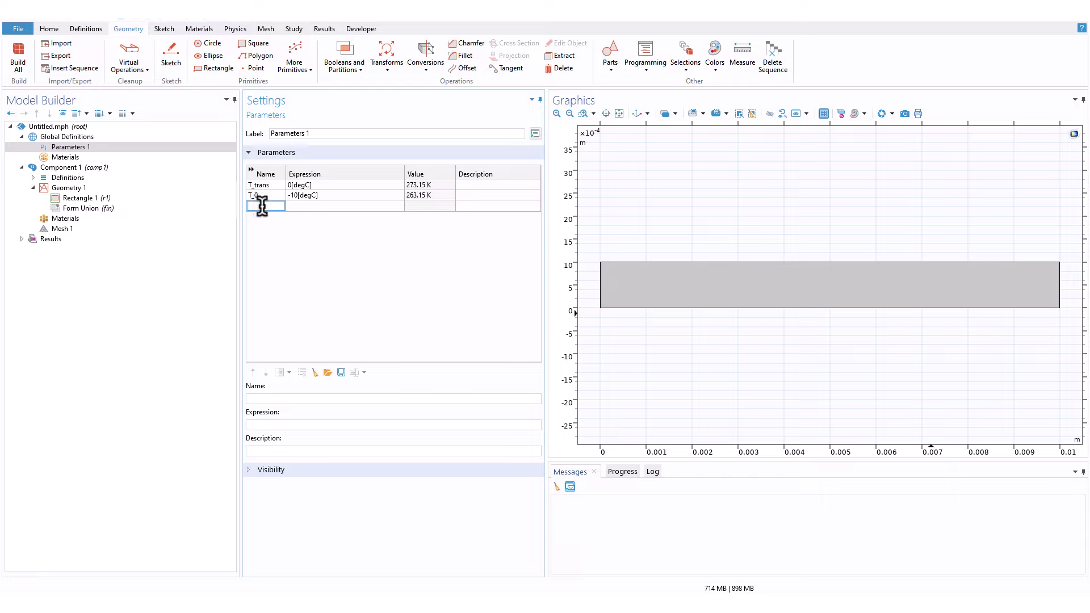
type("T_hot")
key("Tab")
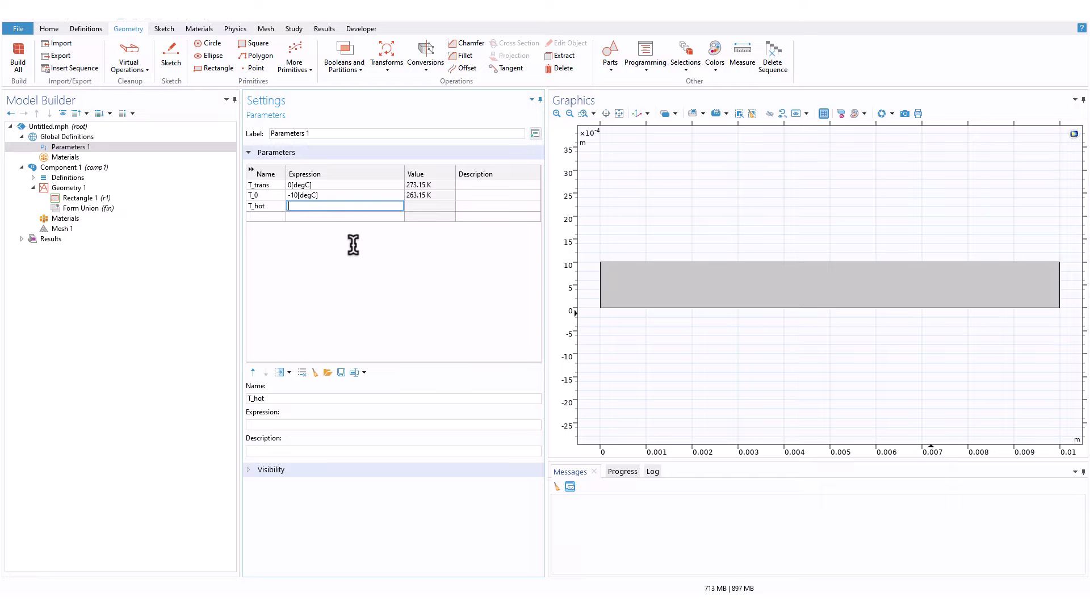
type("85[de")
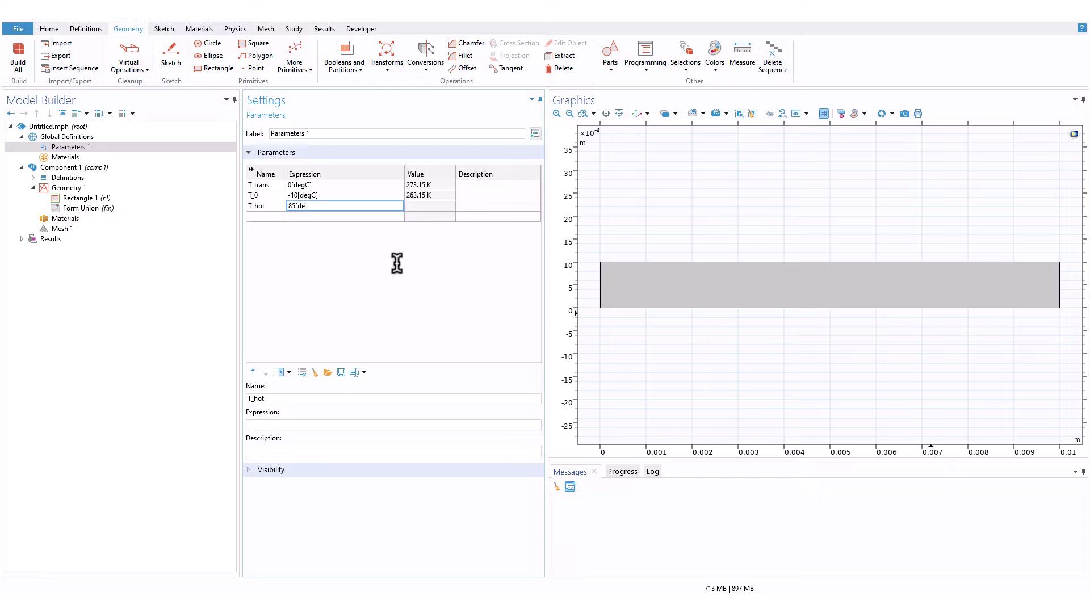
type("gC]")
left_click(261, 216)
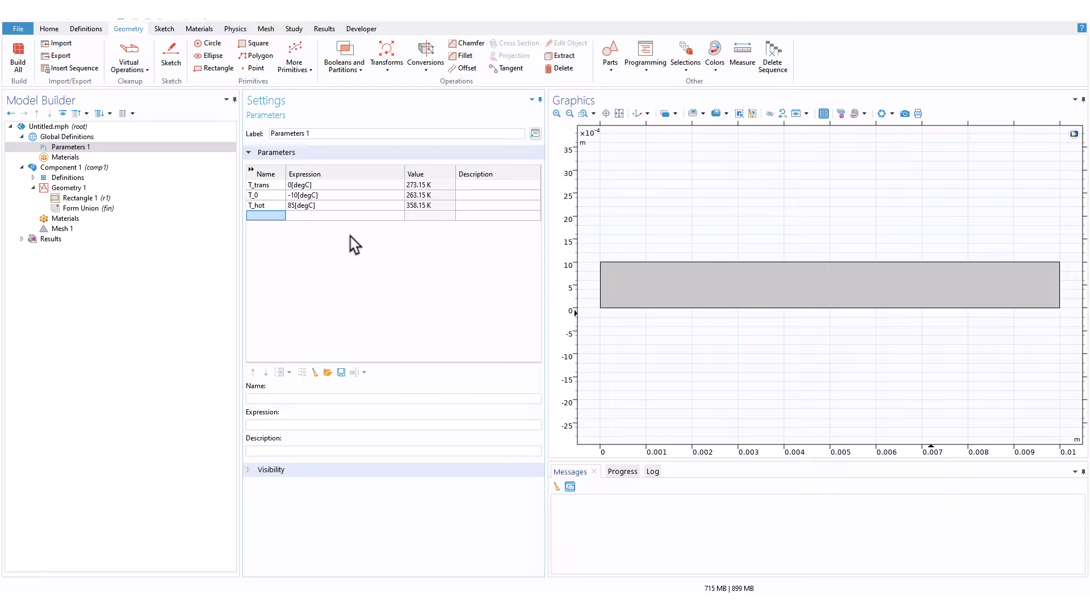
- Add a global parameter density_ice with the expression 918[kg/m^3] and copy its unit text
left_click(277, 218)
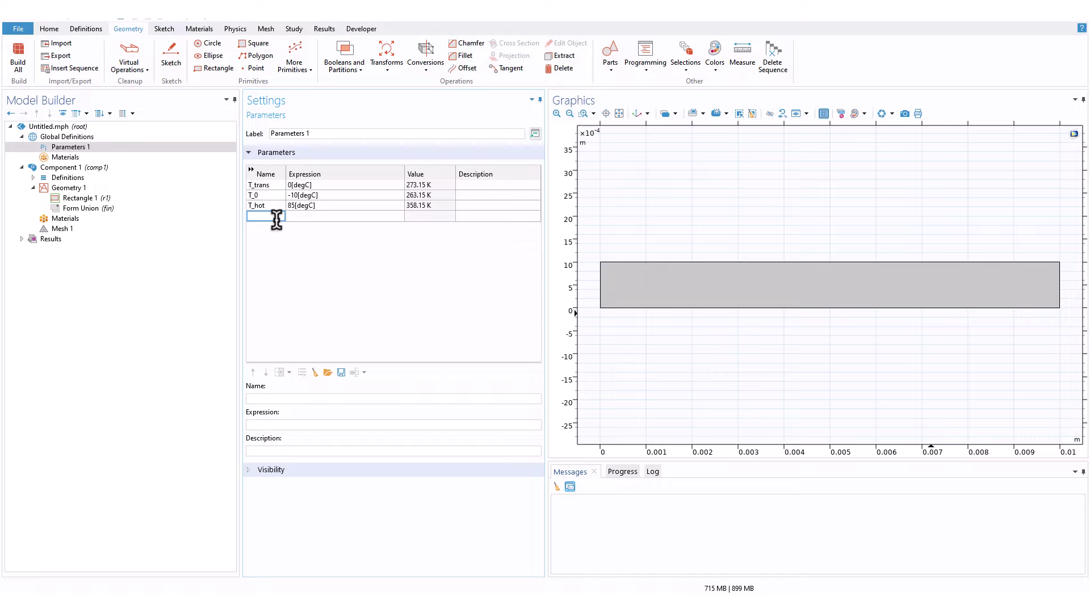
type("density_ice")
left_click(351, 216)
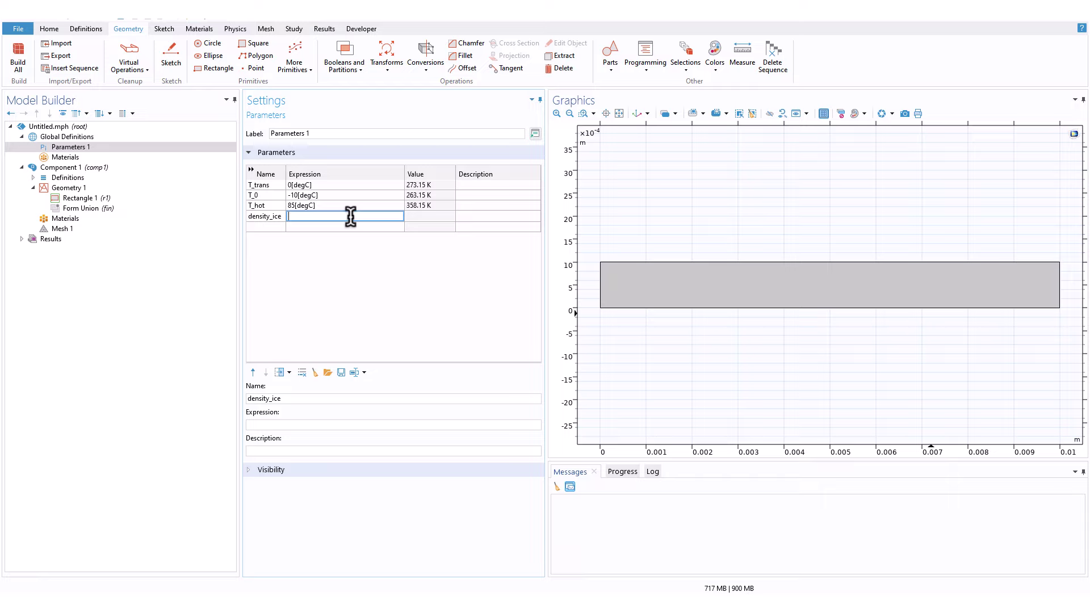
type("918[kg/m^3")
key("ctrl+shift+Left")
key("ctrl+shift+Left")
key("ctrl+c")
- Add a global parameter density_water with the expression 997[kg/m^3], reusing the copied unit
left_click(280, 225)
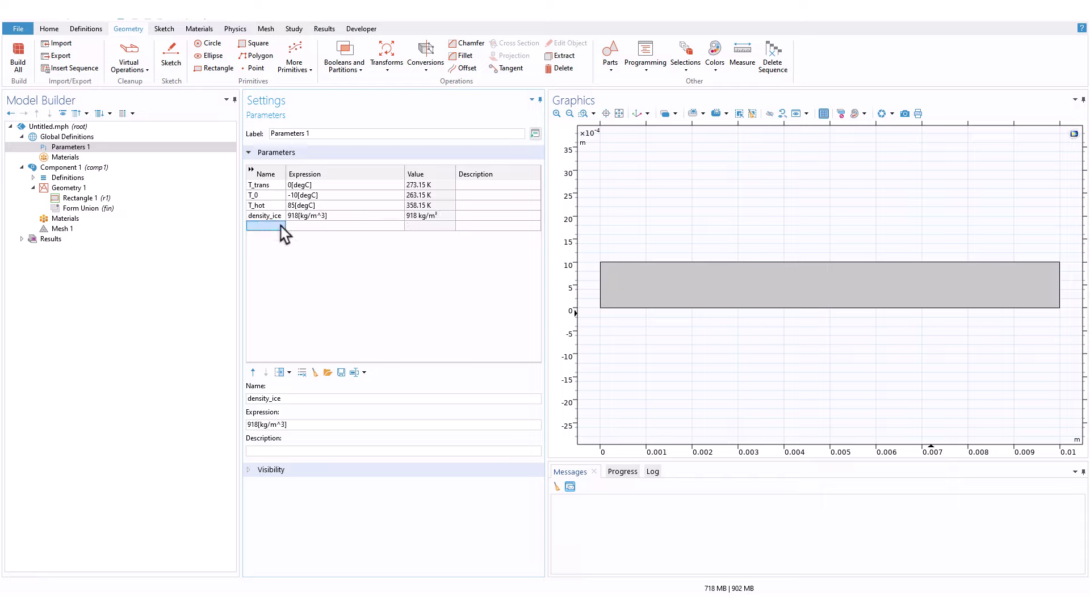
type("densi")
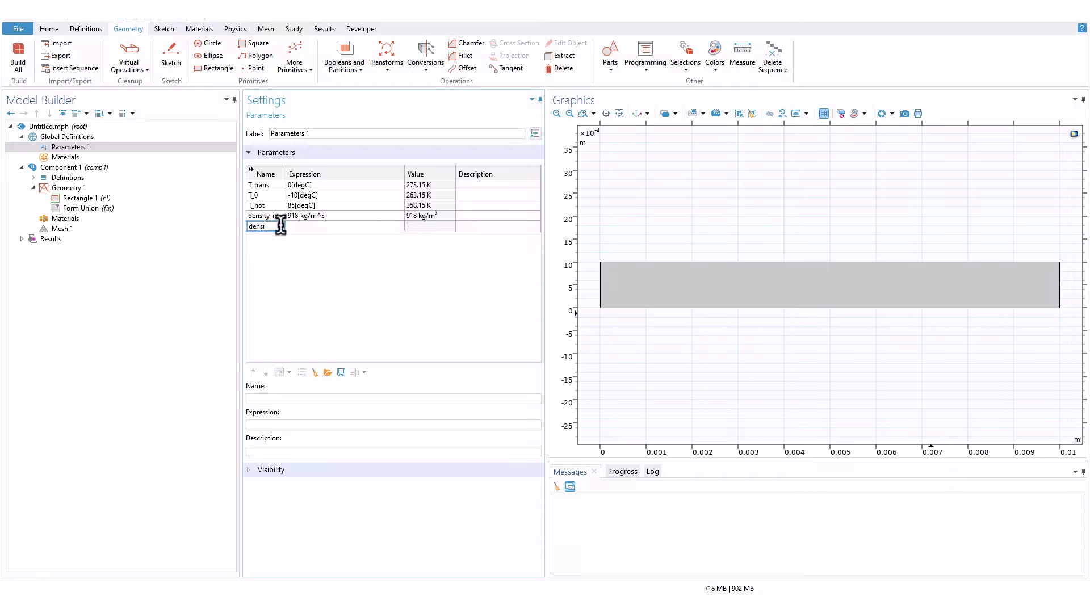
type("ty_water")
key("Tab")
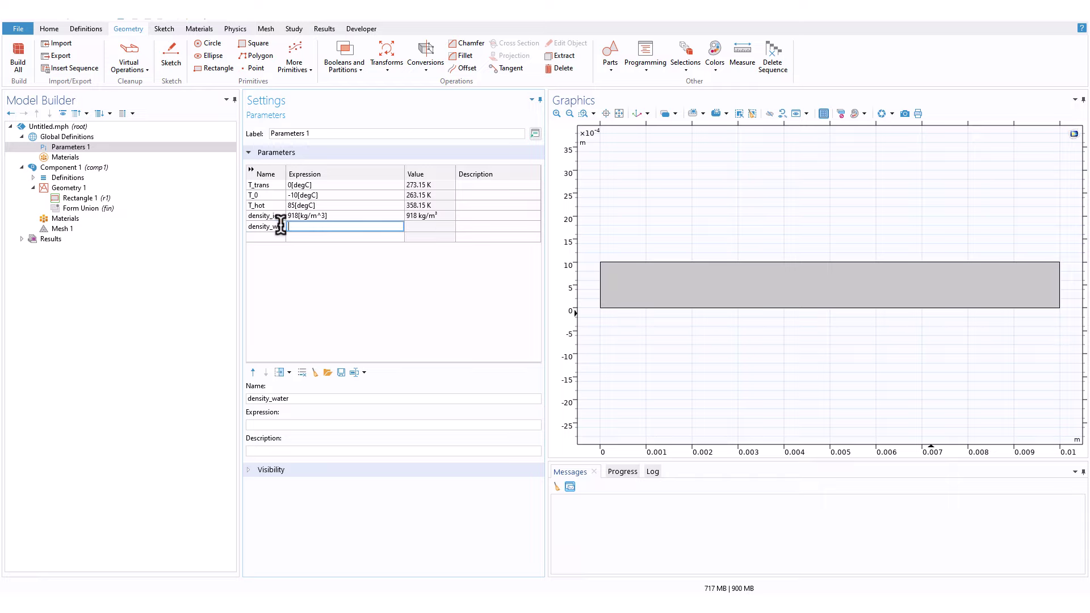
type("997")
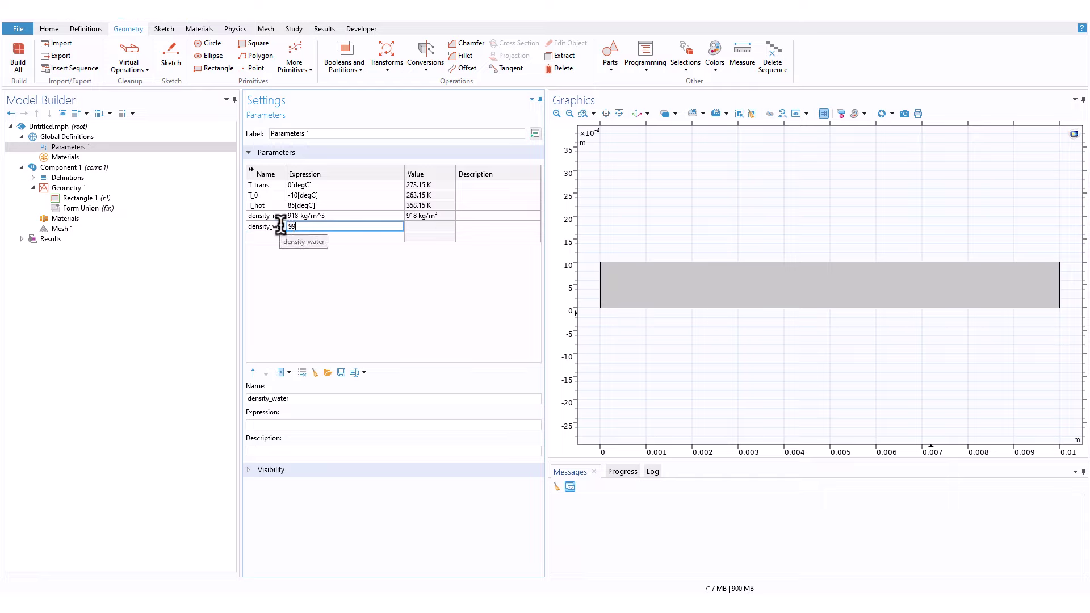
key("ctrl+v")
key("BackSpace")
key("BackSpace")
key("BackSpace")
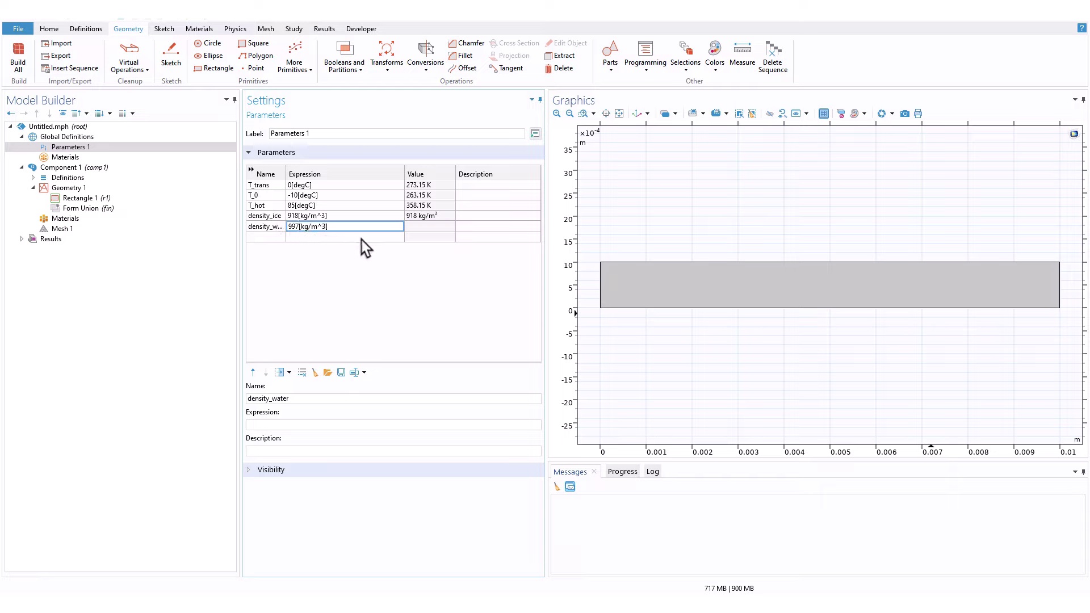
- Change the density_water expression to 1000[kg/m^3]
key("BackSpace")
key("BackSpace")
key("BackSpace")
type("1000")
left_click(369, 237)
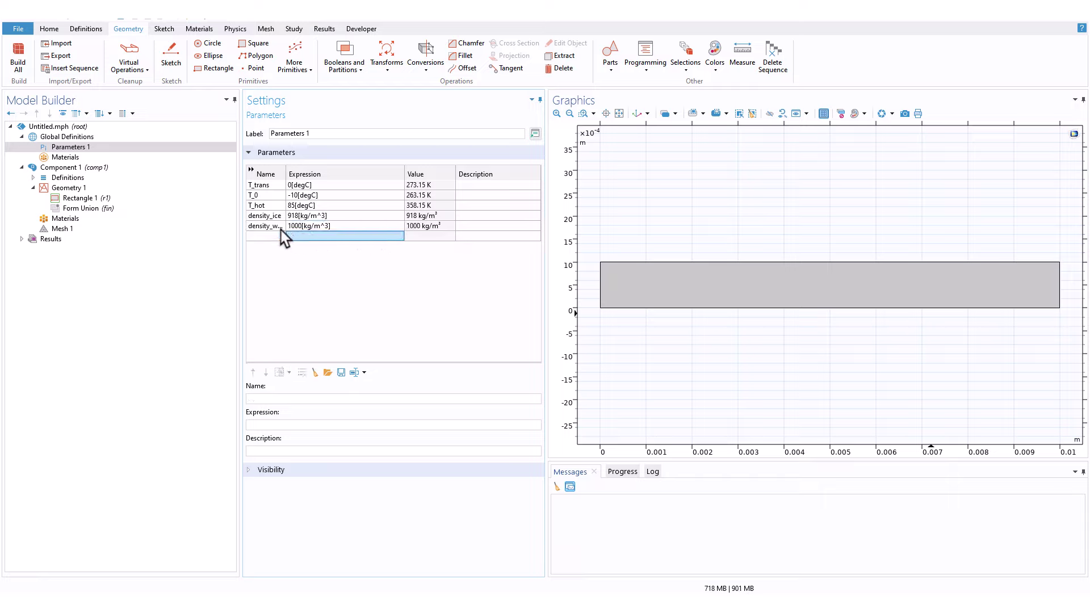
- Widen the parameter name column and add a global parameter ratio_w with the expression density_ice
left_click_drag(291, 179, 311, 178)
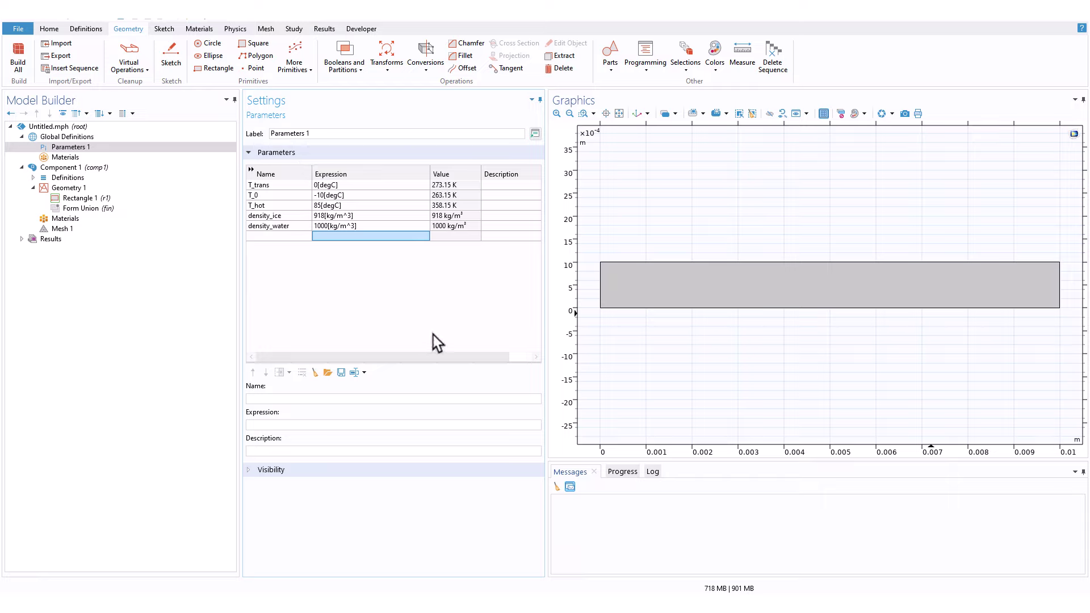
left_click(290, 237)
type("ra")
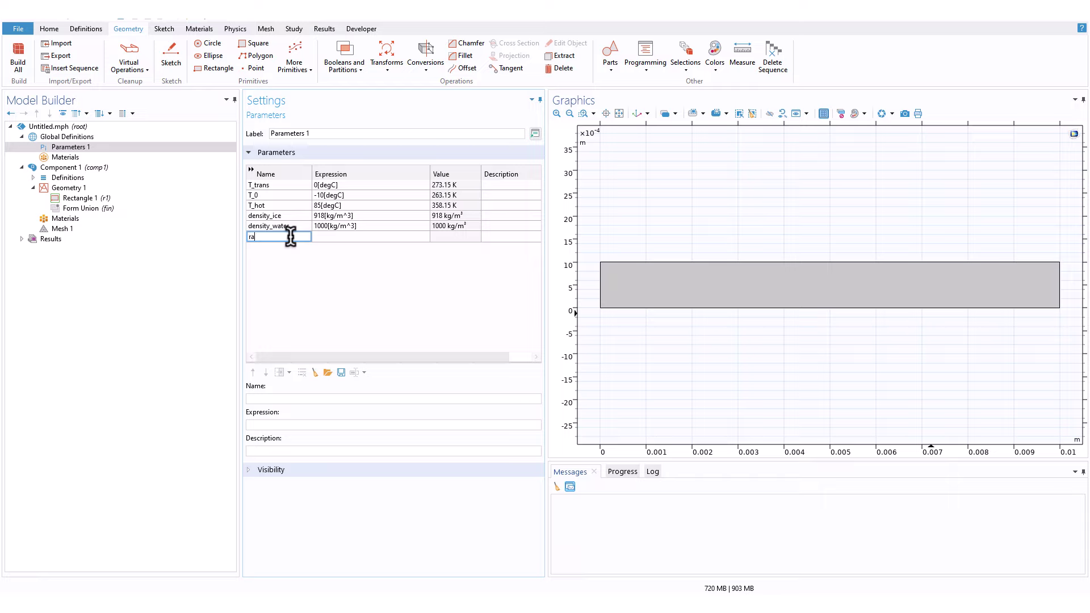
type("tio_w")
key("Tab")
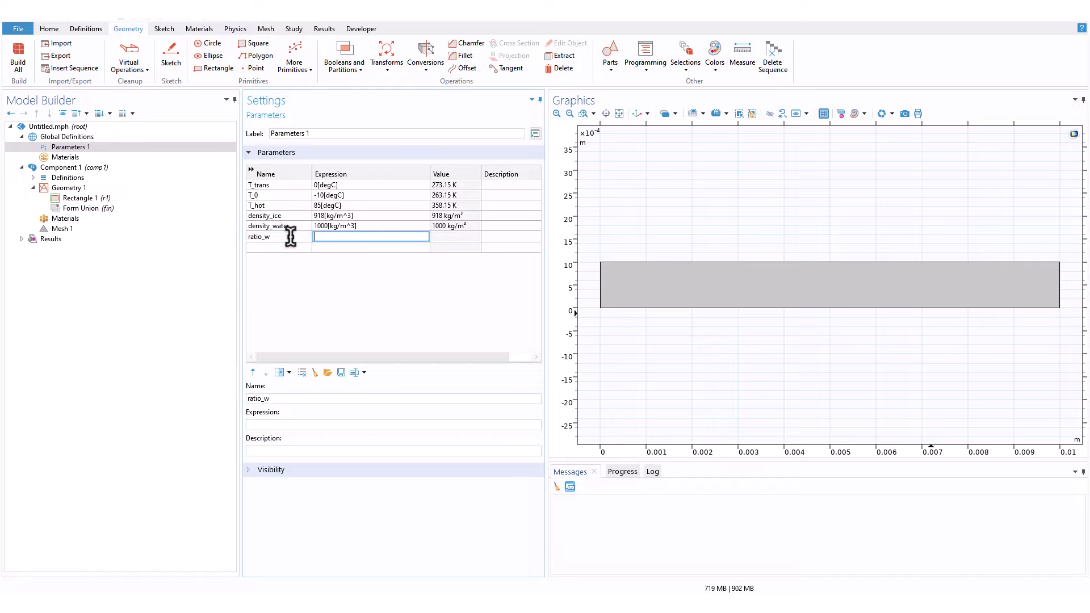
left_click(292, 217)
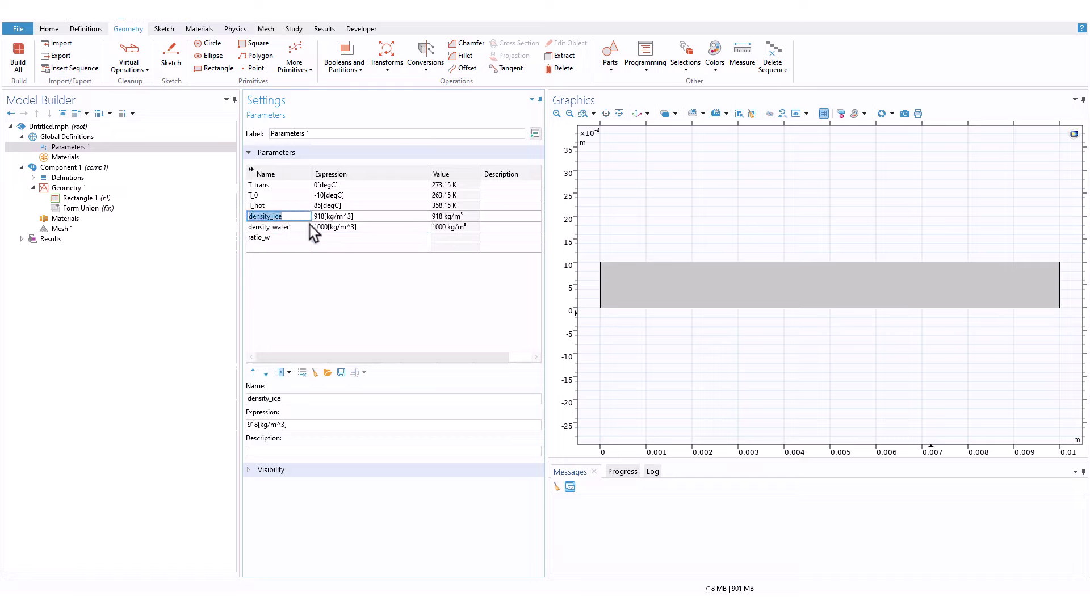
left_click(345, 236)
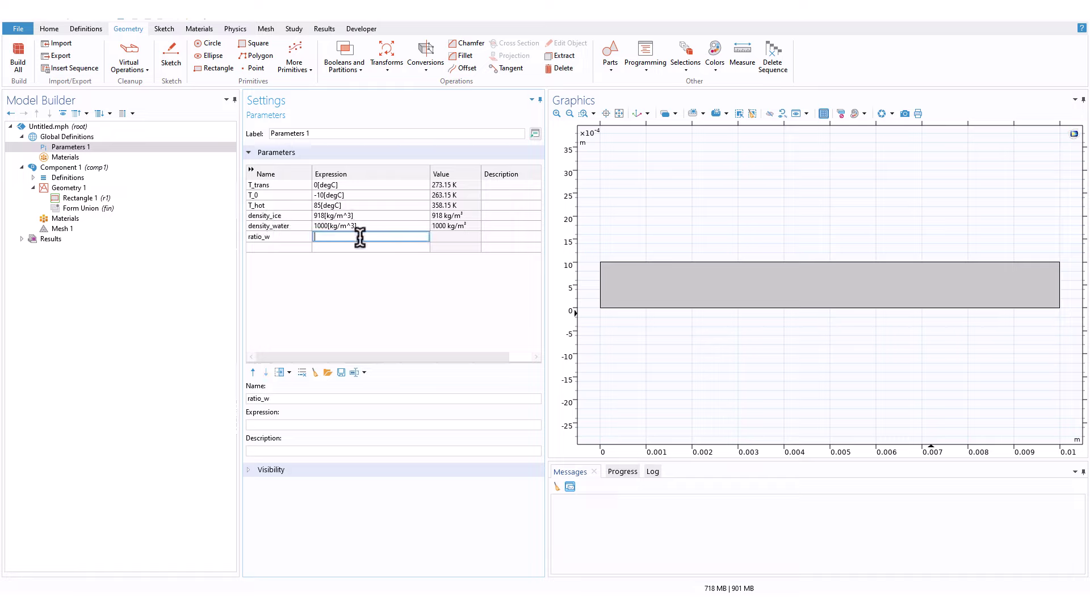
type("density_ice")
key("Return")
- Extend the ratio_w expression to density_ice/density_water, reusing the copied density_water parameter name
left_click(287, 226)
key("ctrl+c")
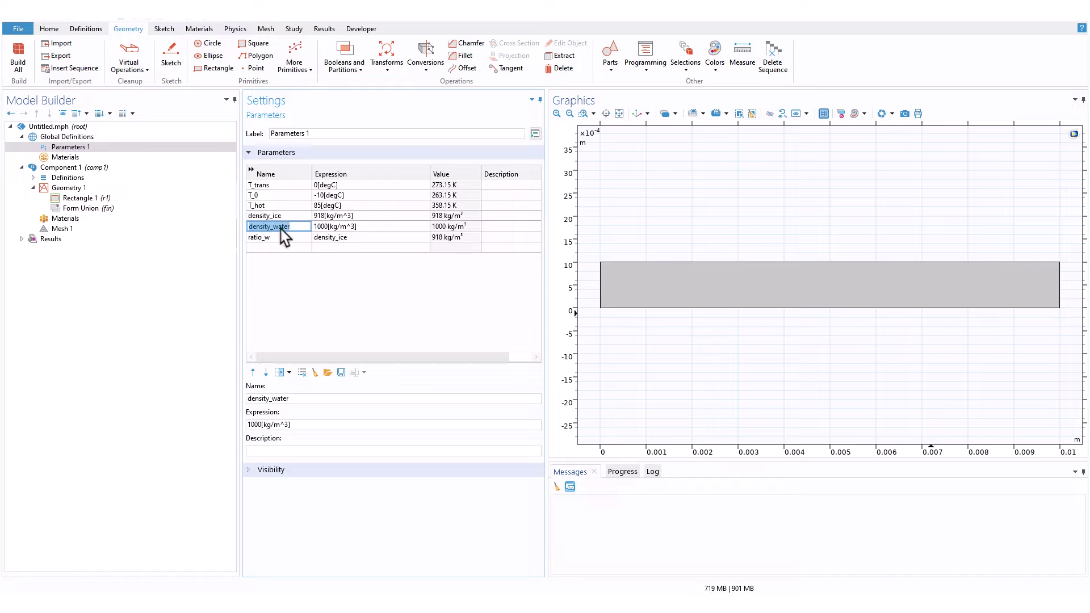
right_click(285, 228)
left_click(363, 246)
left_click(372, 236)
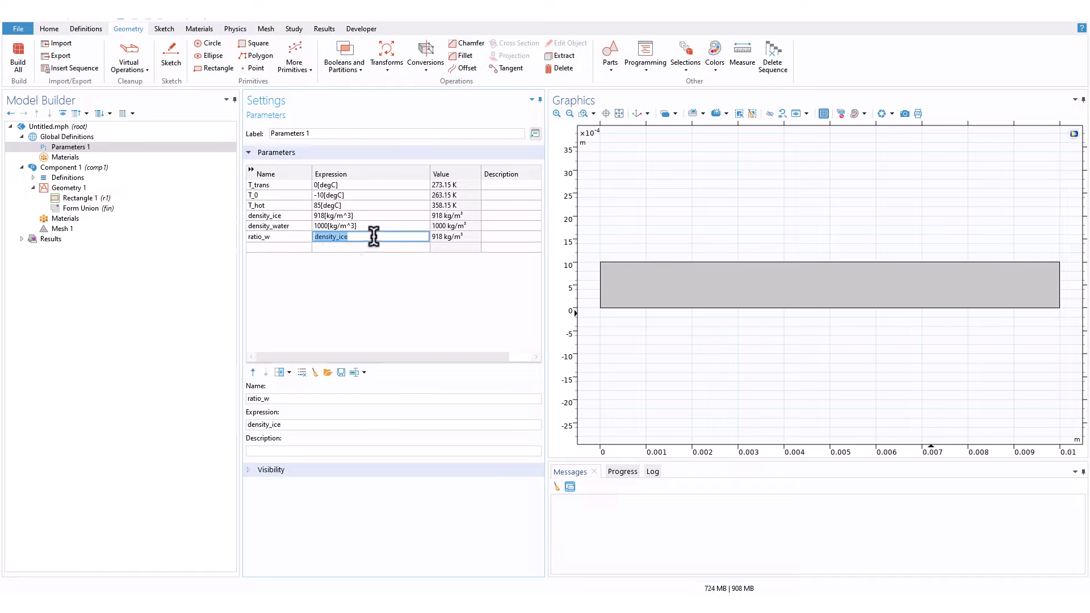
type("/")
right_click(374, 240)
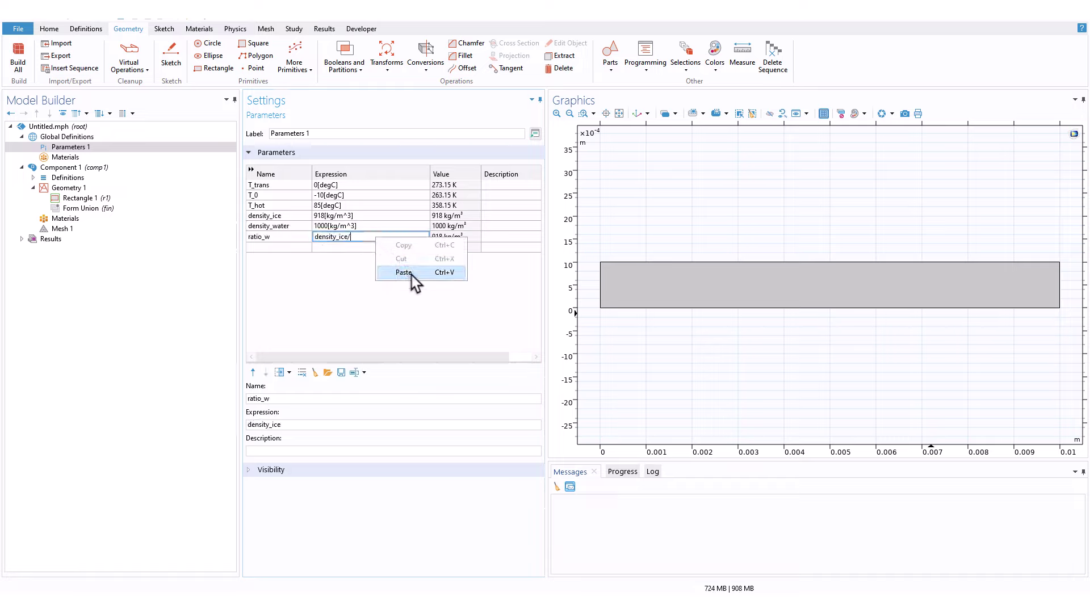
left_click(410, 275)
key("Return")
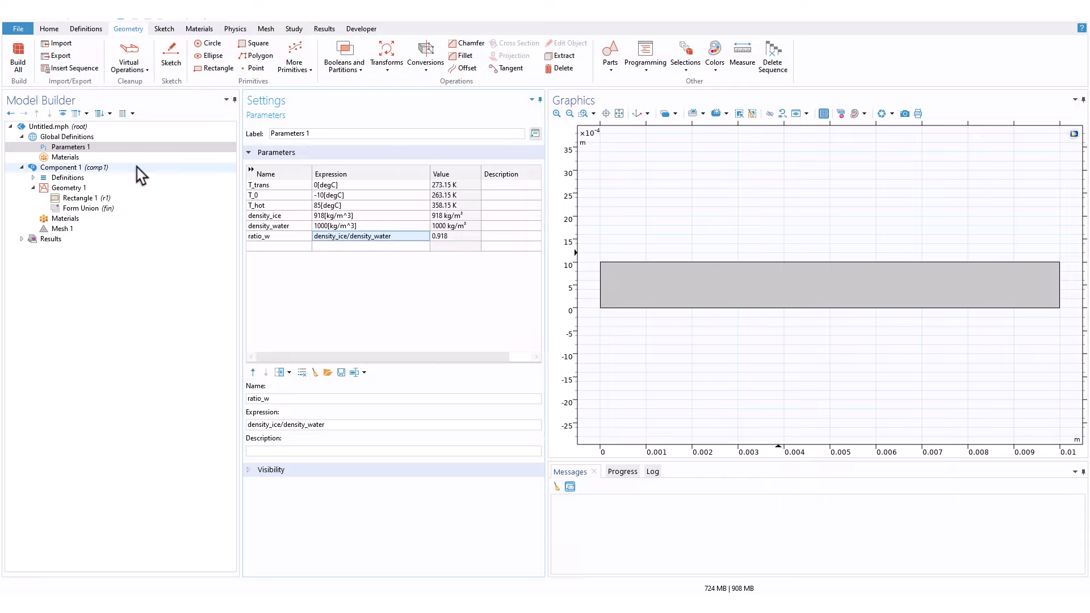
- Add a blank material to Component 1 and label it ice
left_click(96, 217)
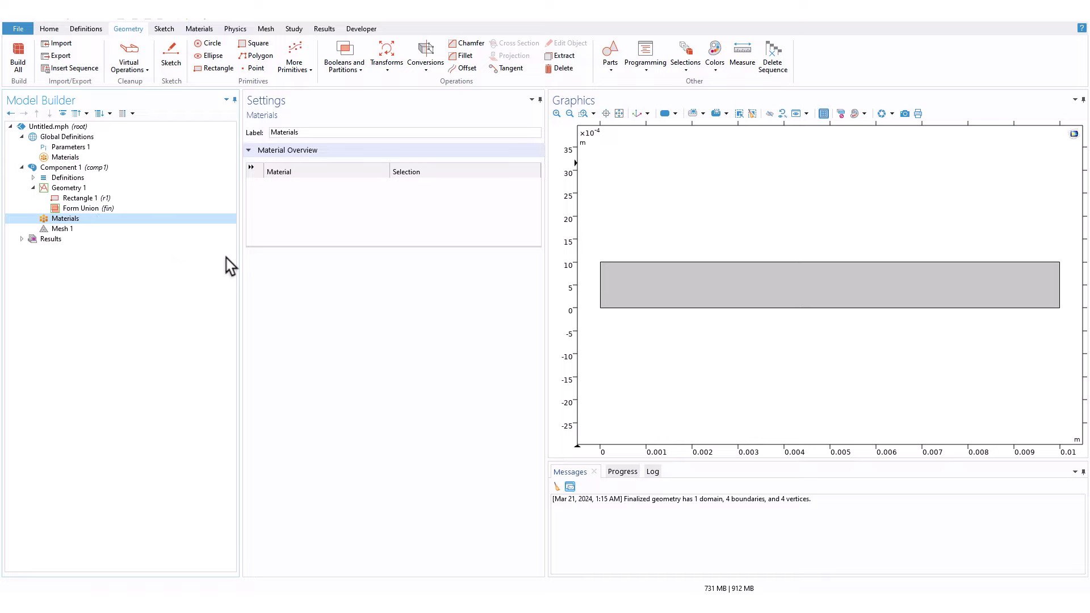
right_click(89, 228)
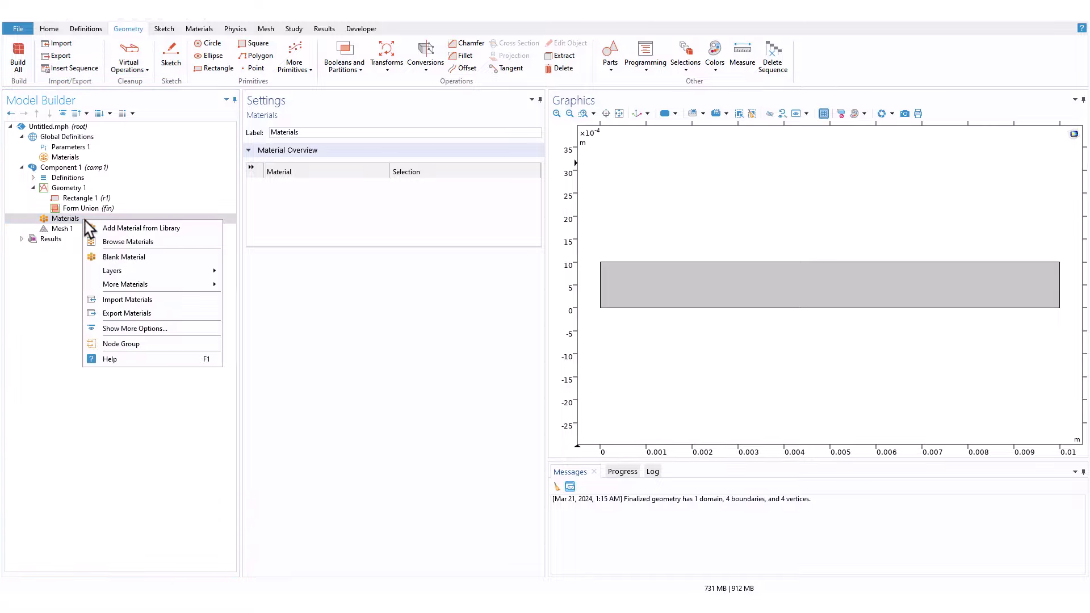
left_click(116, 257)
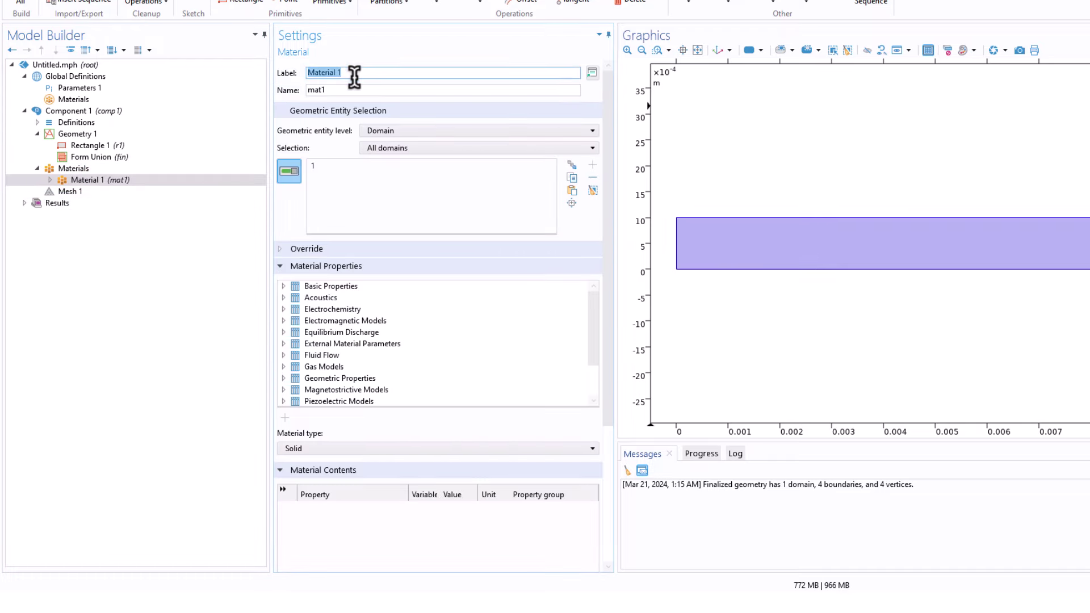
type("ice")
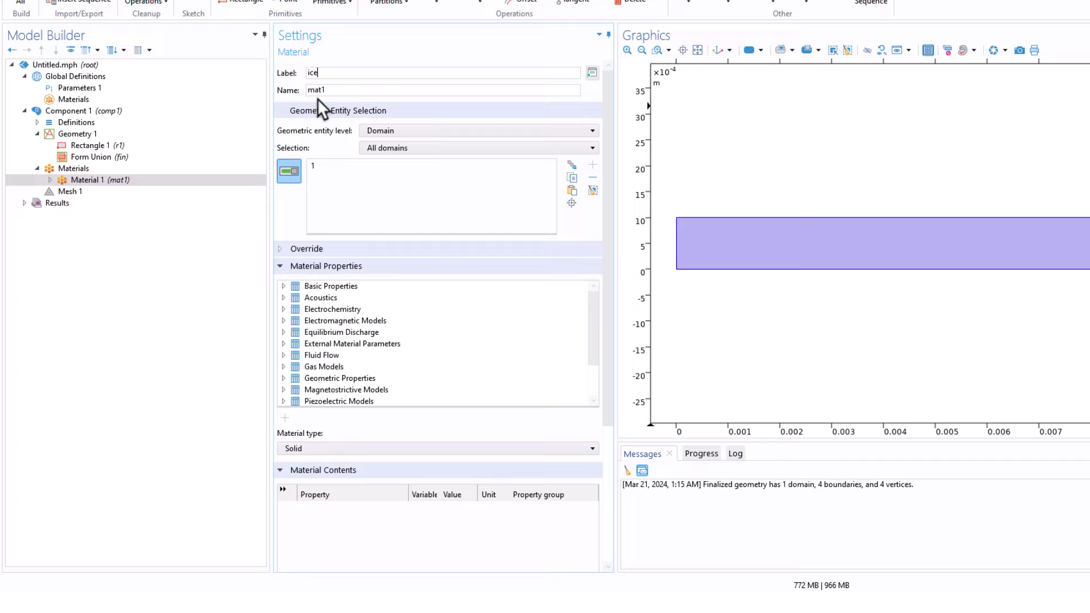
left_click(88, 181)
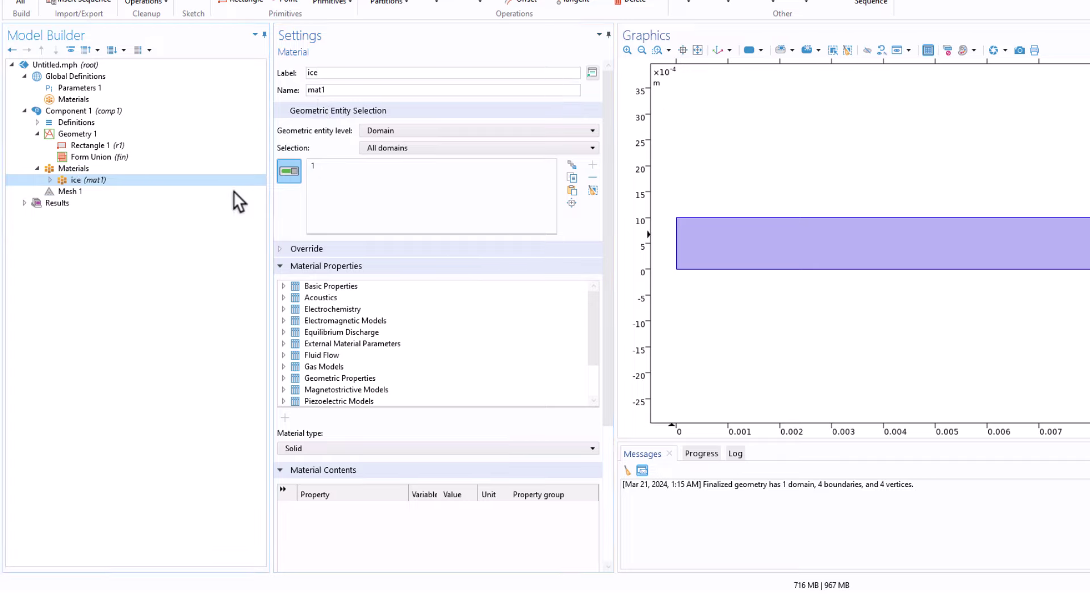
- Add a second blank material to Component 1 and label it water
right_click(90, 169)
left_click(128, 210)
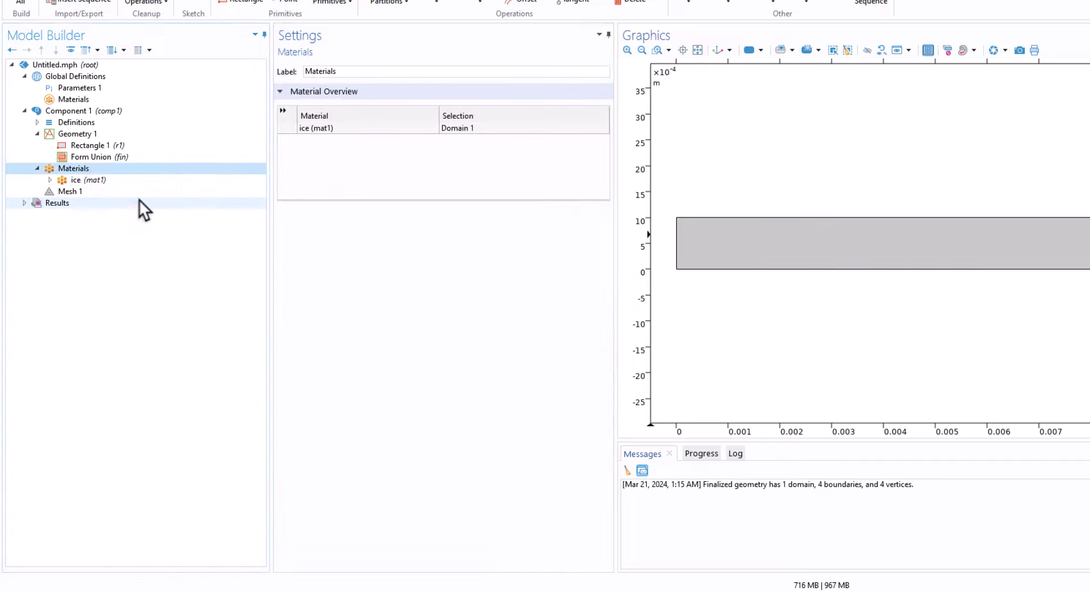
type("water")
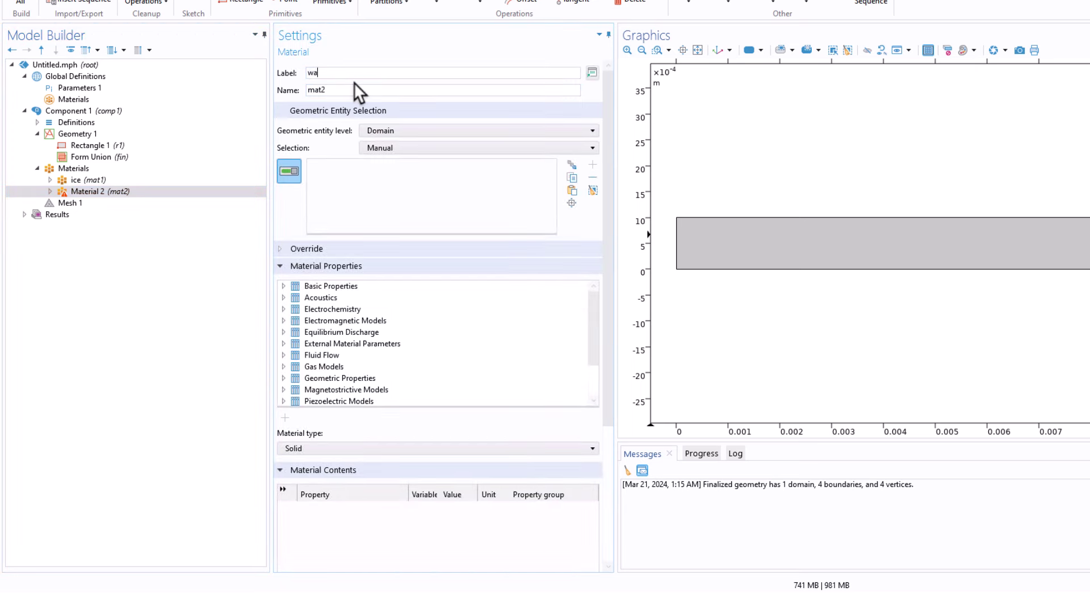
left_click(94, 180)
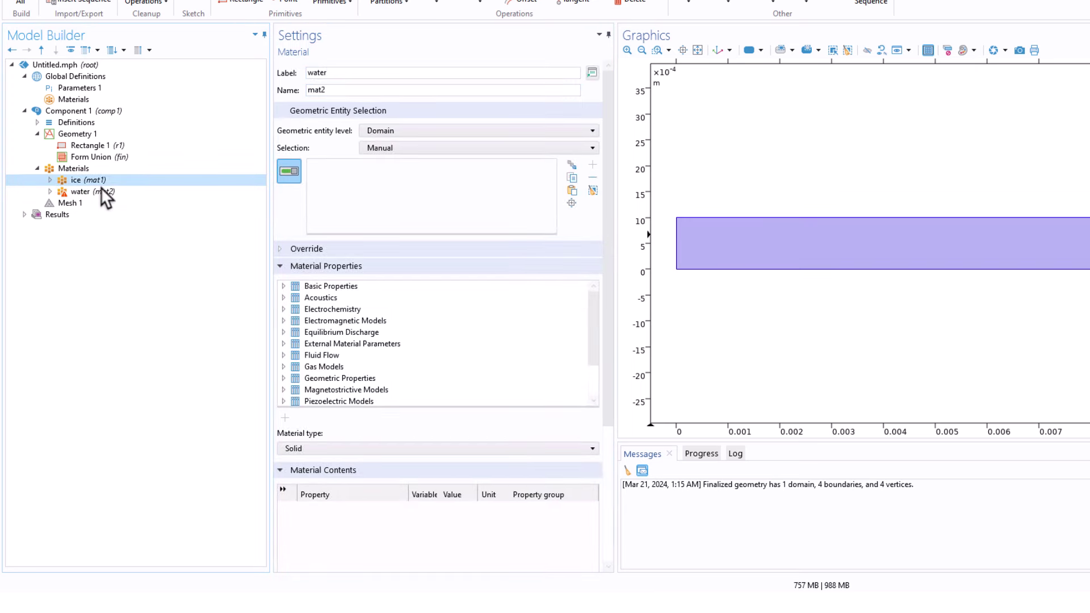
- Assign the water material to the rectangle domain and check the material overview
left_click(105, 191)
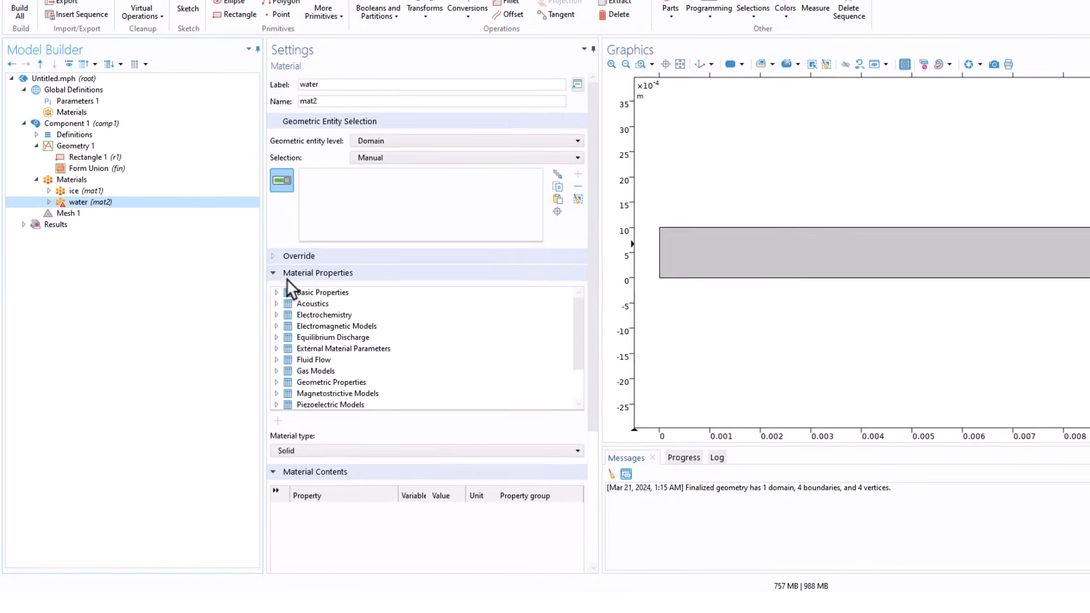
left_click(284, 264)
left_click(78, 168)
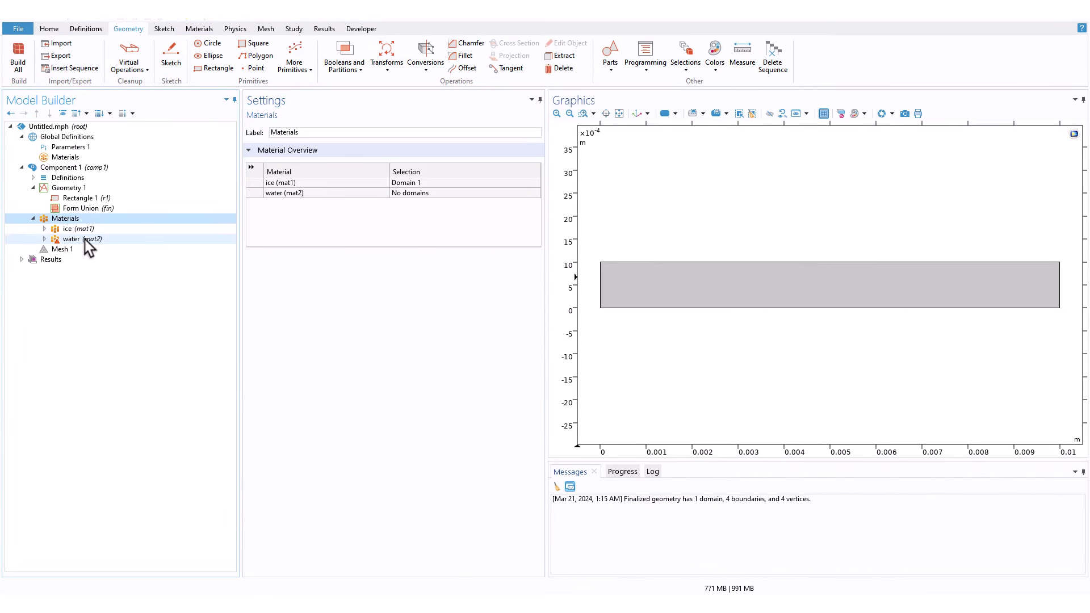
left_click(83, 238)
left_click(652, 295)
left_click(68, 219)
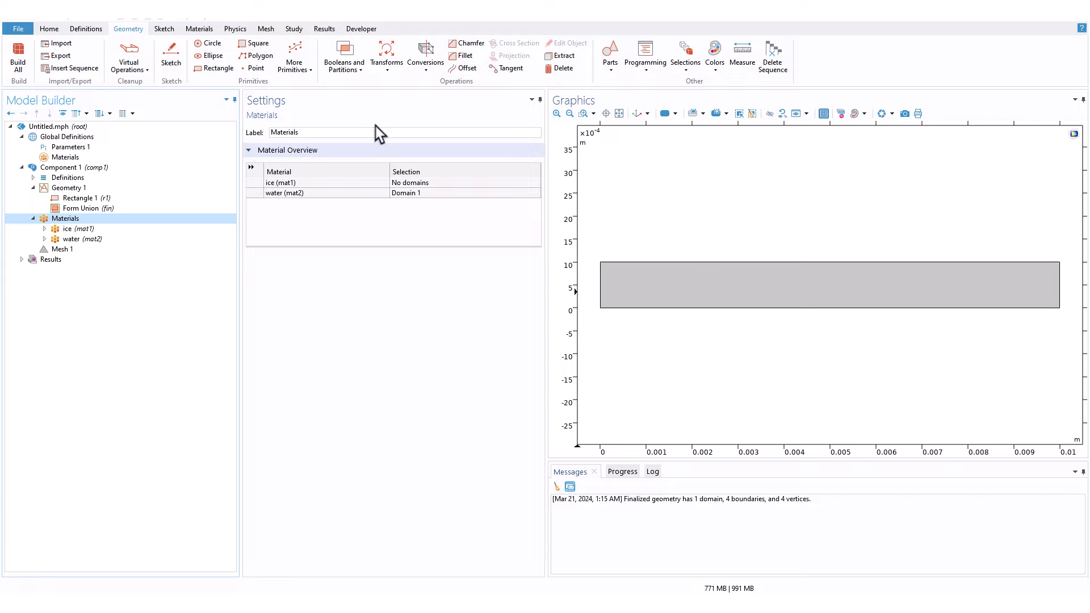
- Add the Heat Transfer in Fluids physics interface to Component 1 and close the physics selection
left_click(236, 30)
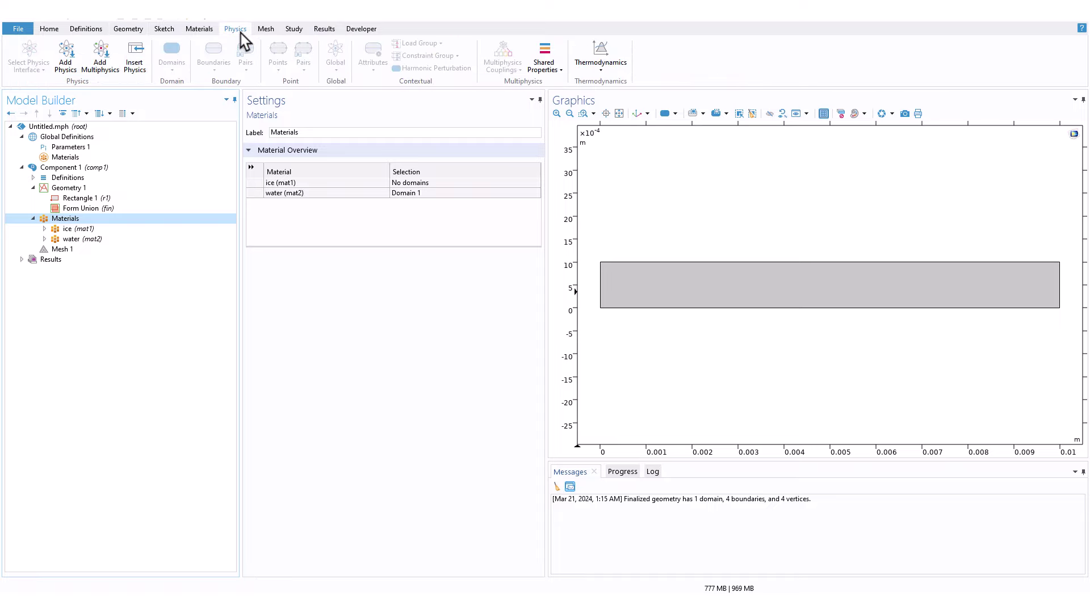
left_click(66, 63)
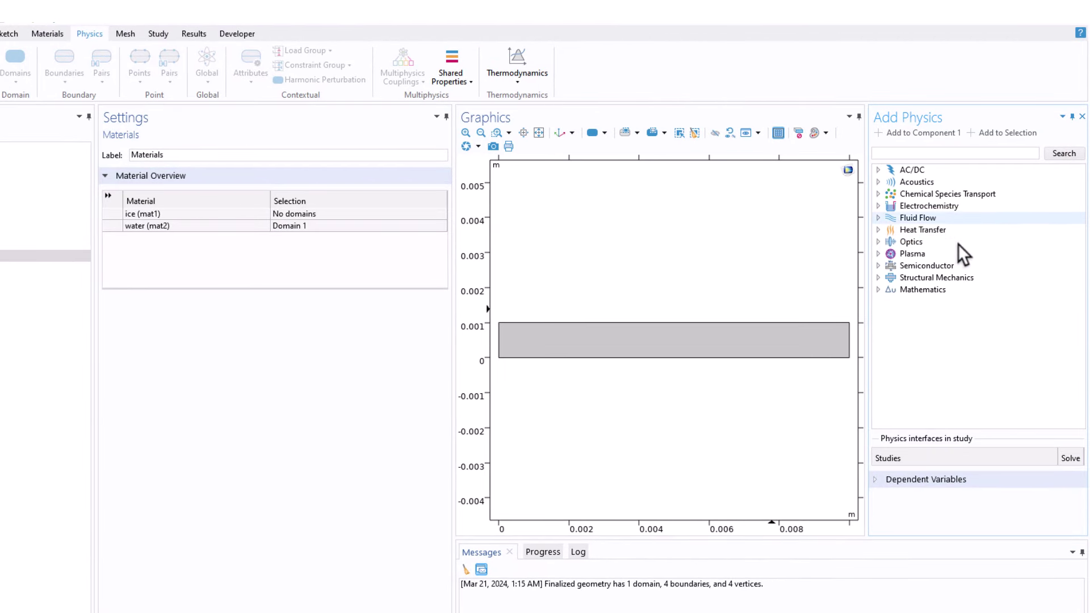
left_click(878, 229)
left_click(931, 254)
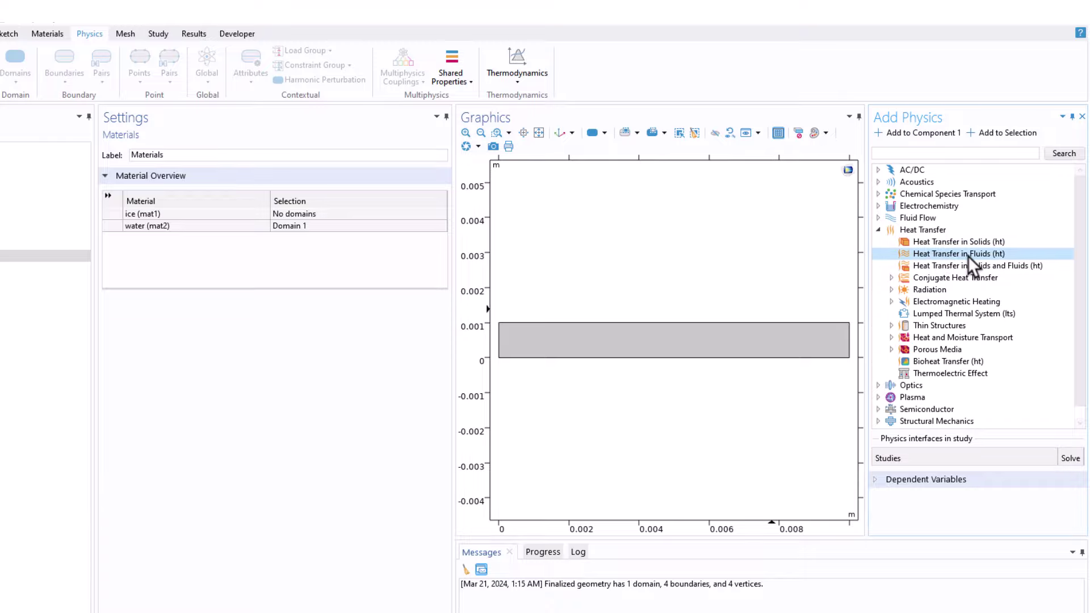
right_click(968, 256)
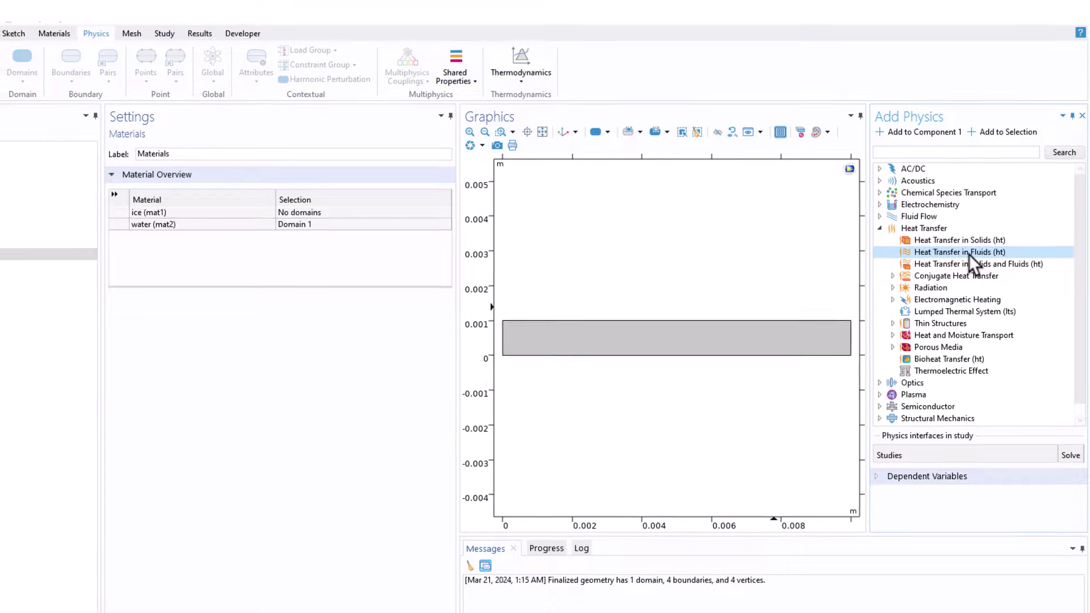
left_click(904, 271)
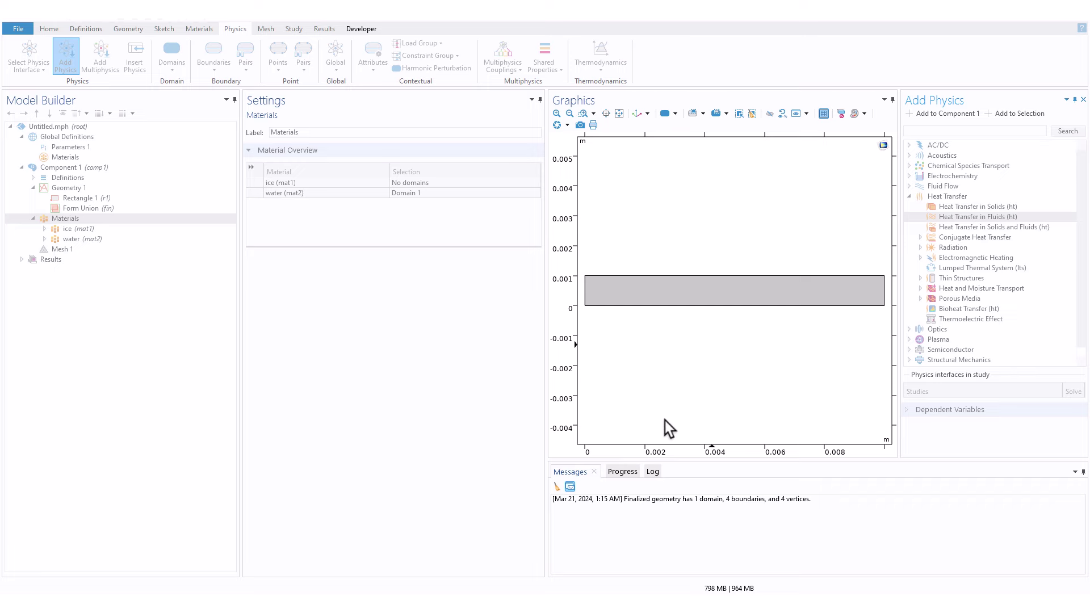
left_click_drag(134, 244, 120, 249)
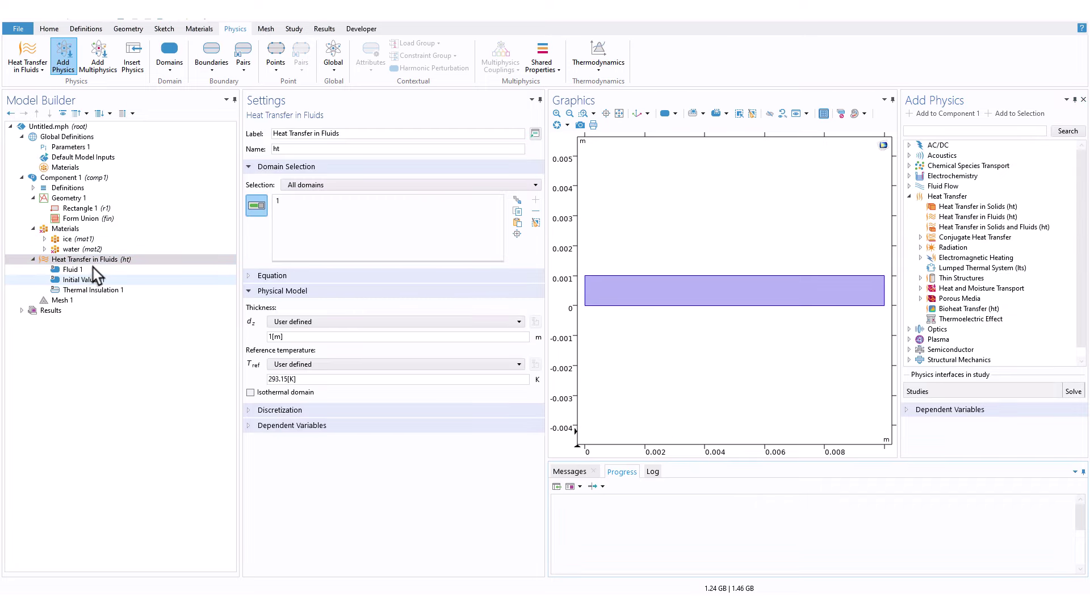
left_click(1084, 103)
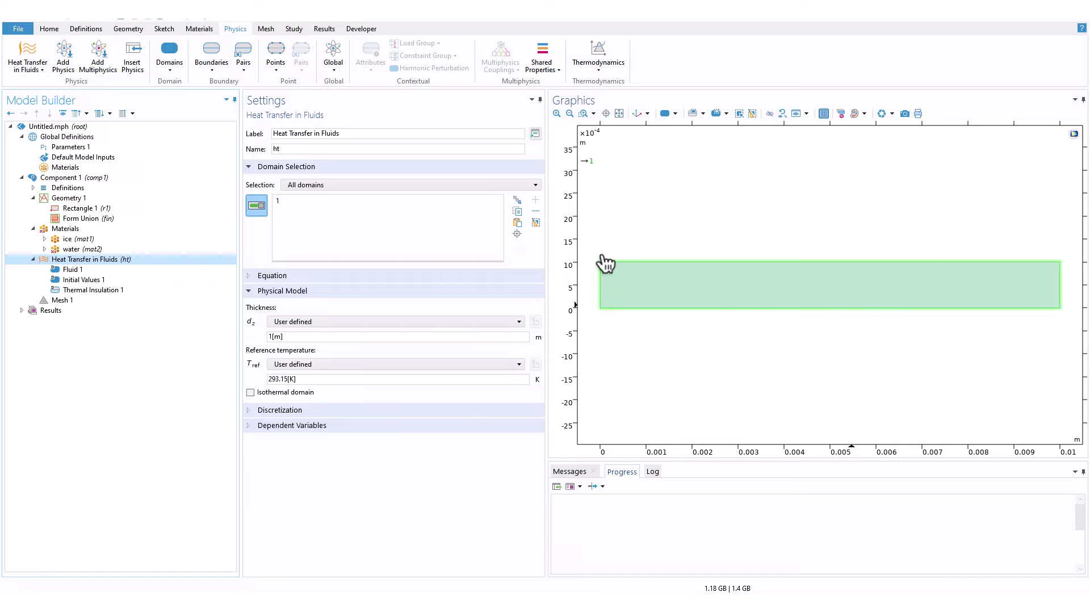
- Widen the value column of the water material's contents and set its thermal conductivity to 0.613[W/(m*K)]*ratio
left_click(77, 249)
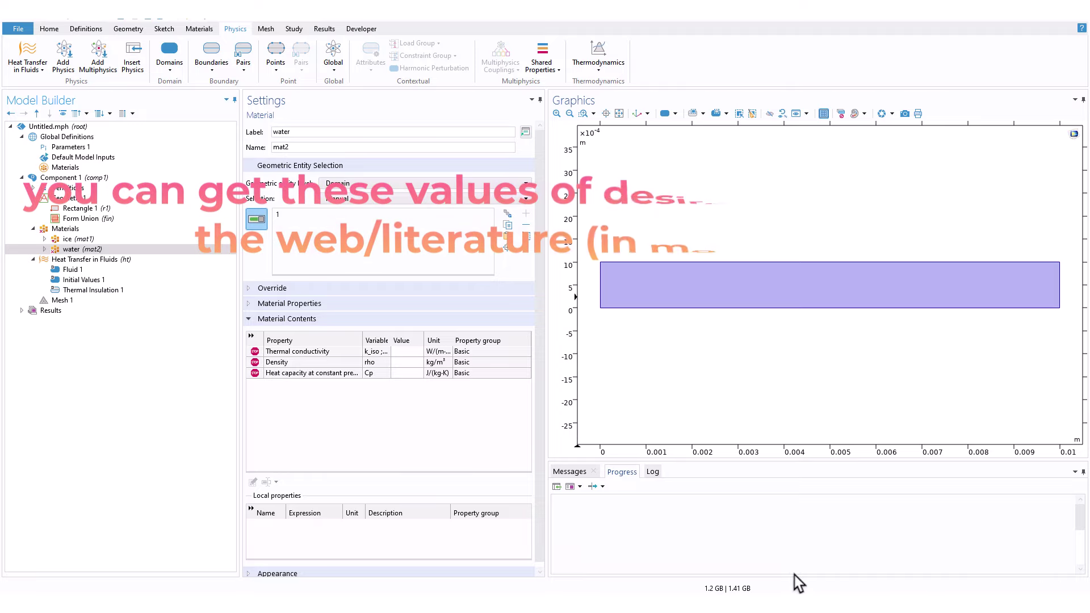
left_click_drag(426, 336, 460, 337)
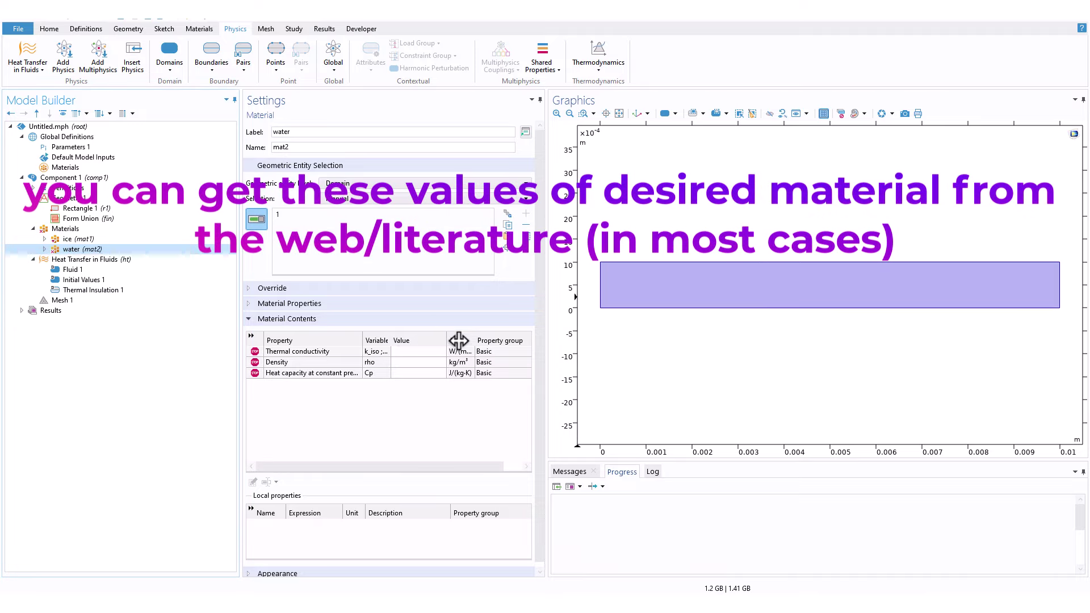
left_click(418, 351)
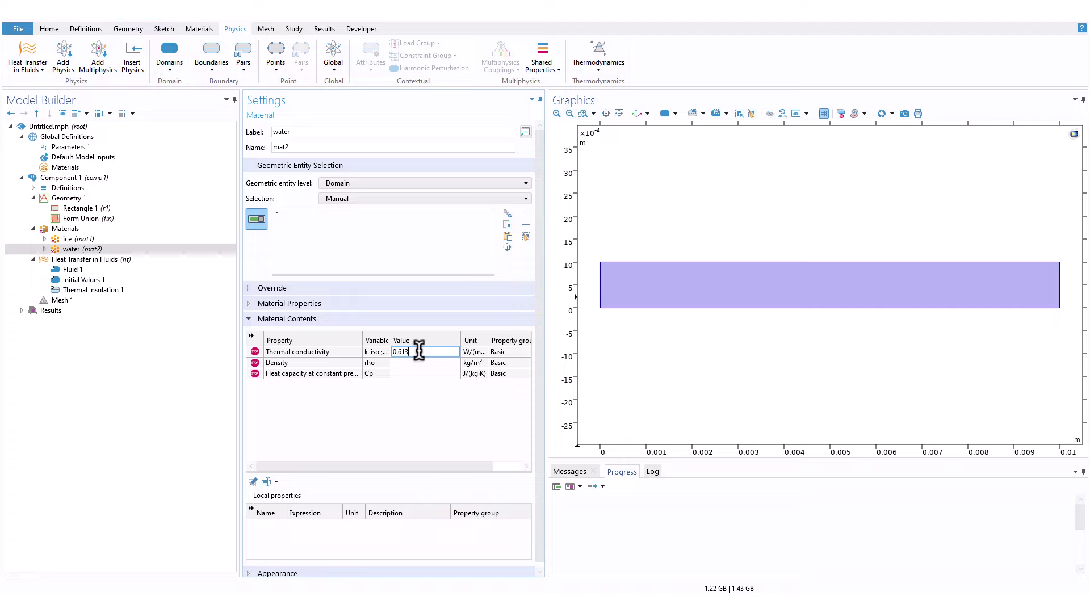
type("0.613[W/(m*K)]*rat")
type("io")
key("Return")
- Copy the parameter name ratio_w from the global Parameters 1 table
left_click(86, 147)
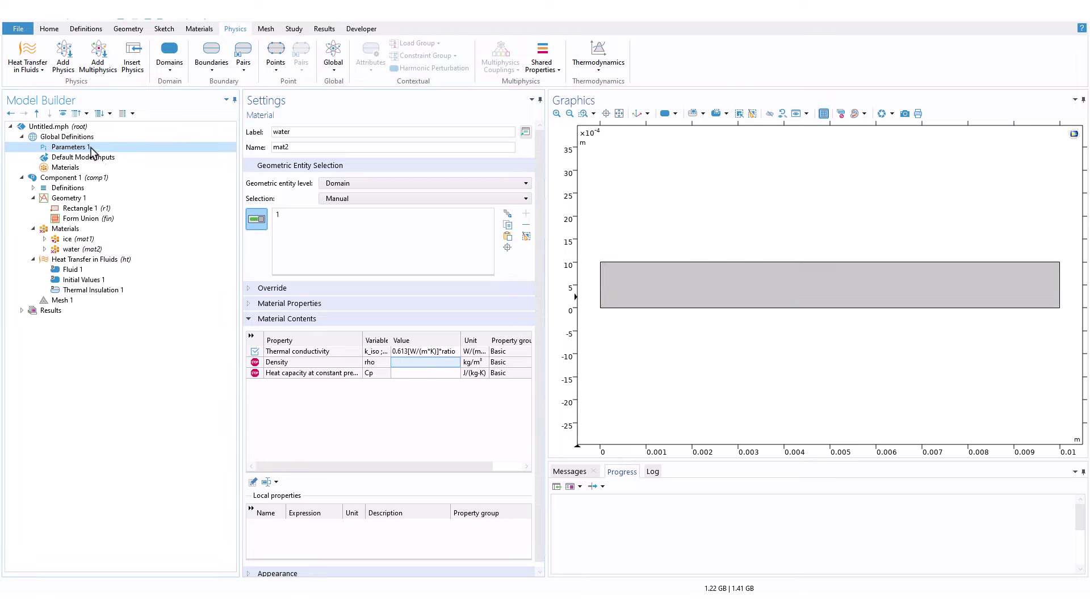
left_click(283, 236)
left_click(284, 237)
right_click(266, 238)
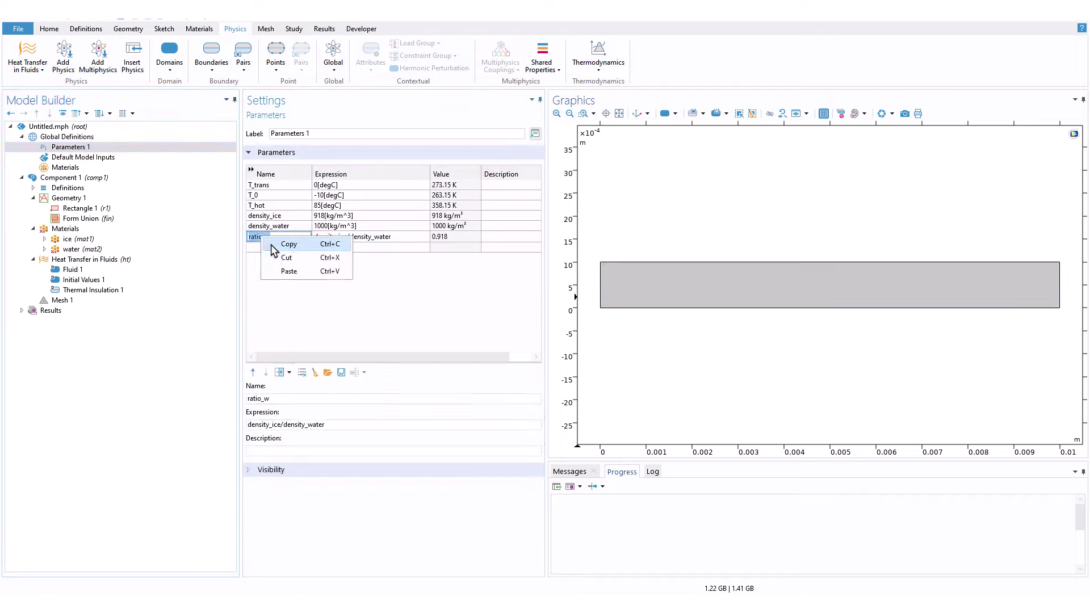
left_click(275, 244)
- Correct the water material's thermal conductivity expression to 0.613[W/(m*K)]*ratio_w and widen the value column to check it
left_click(95, 250)
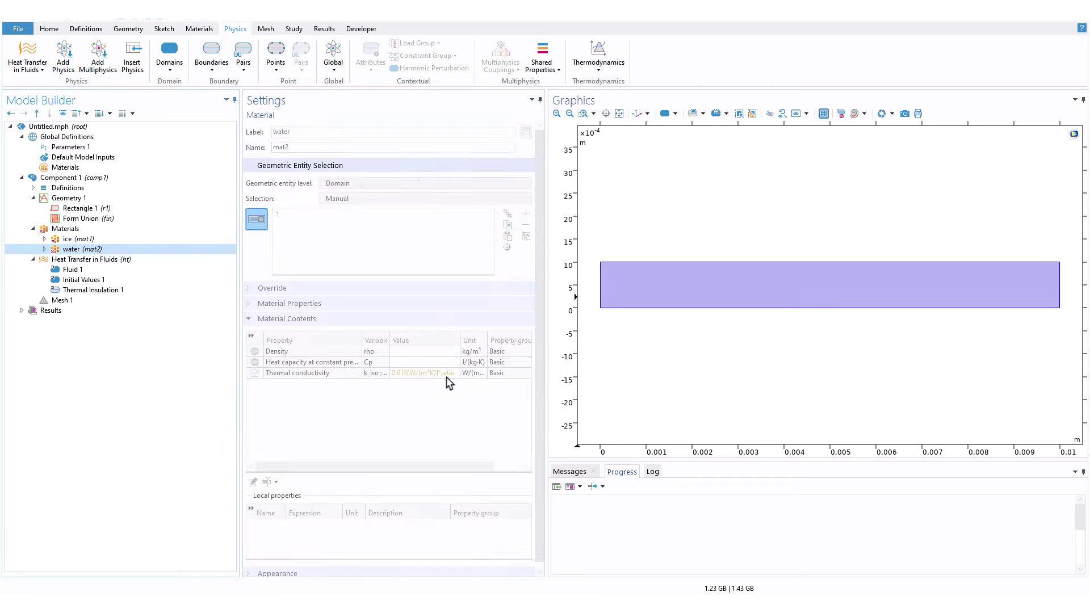
left_click(448, 376)
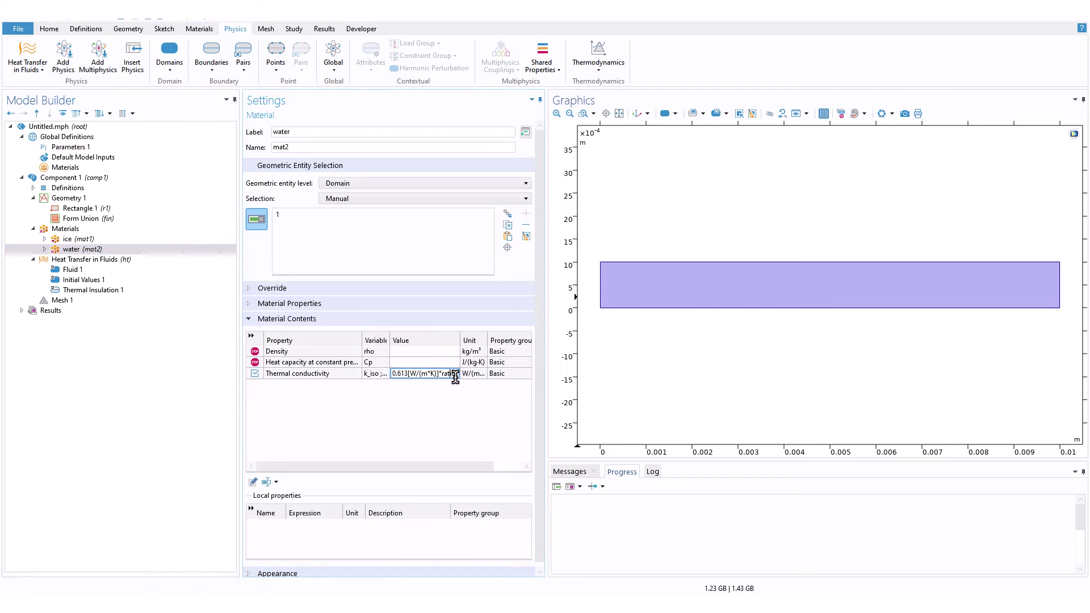
right_click(449, 375)
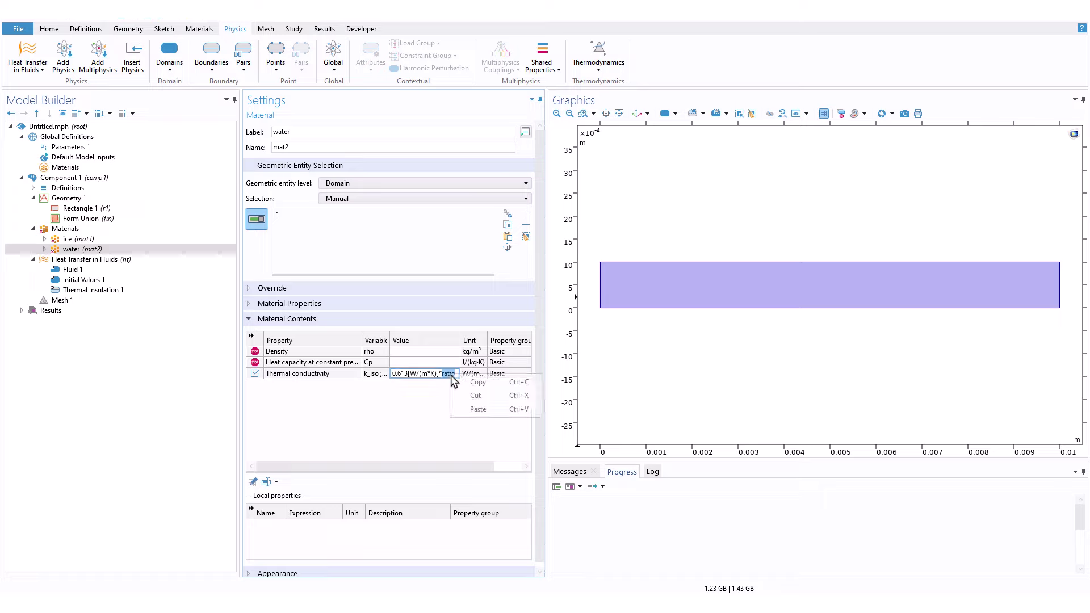
left_click(433, 395)
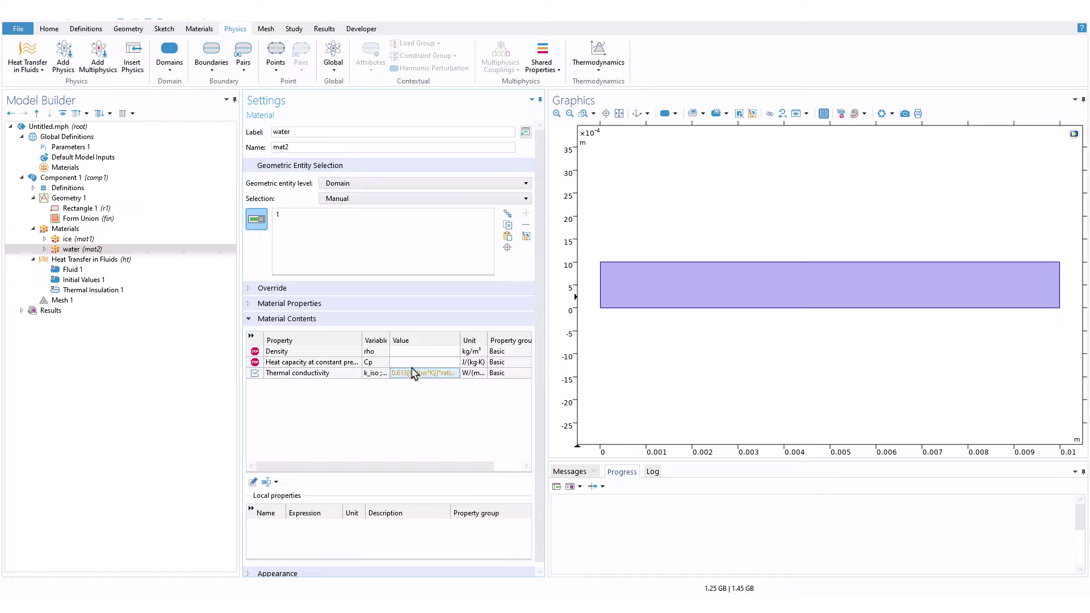
mouse_move(415, 380)
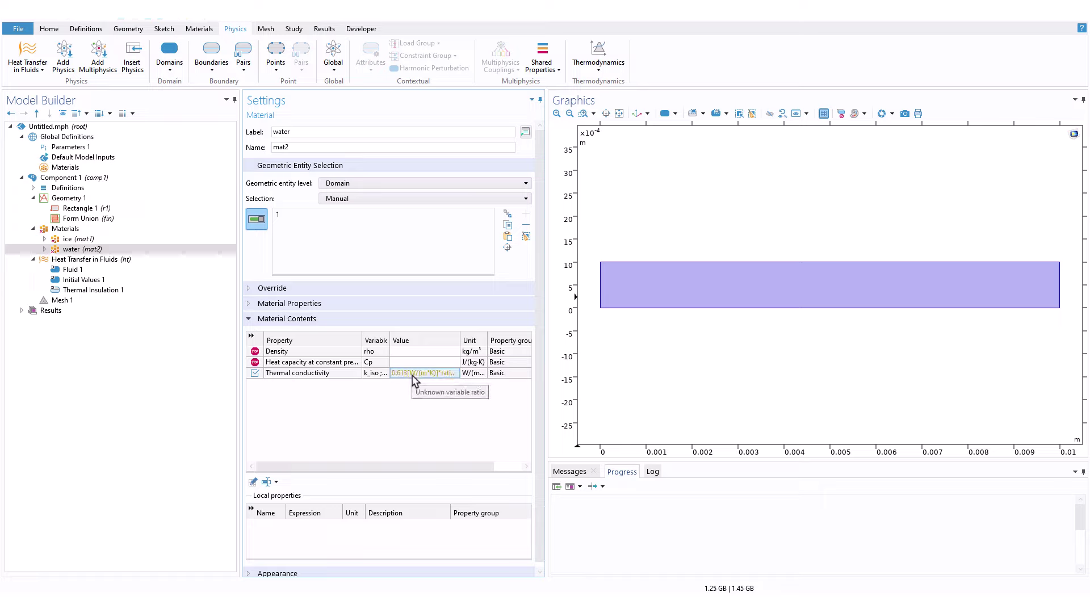
left_click_drag(460, 339, 486, 339)
left_click(471, 372)
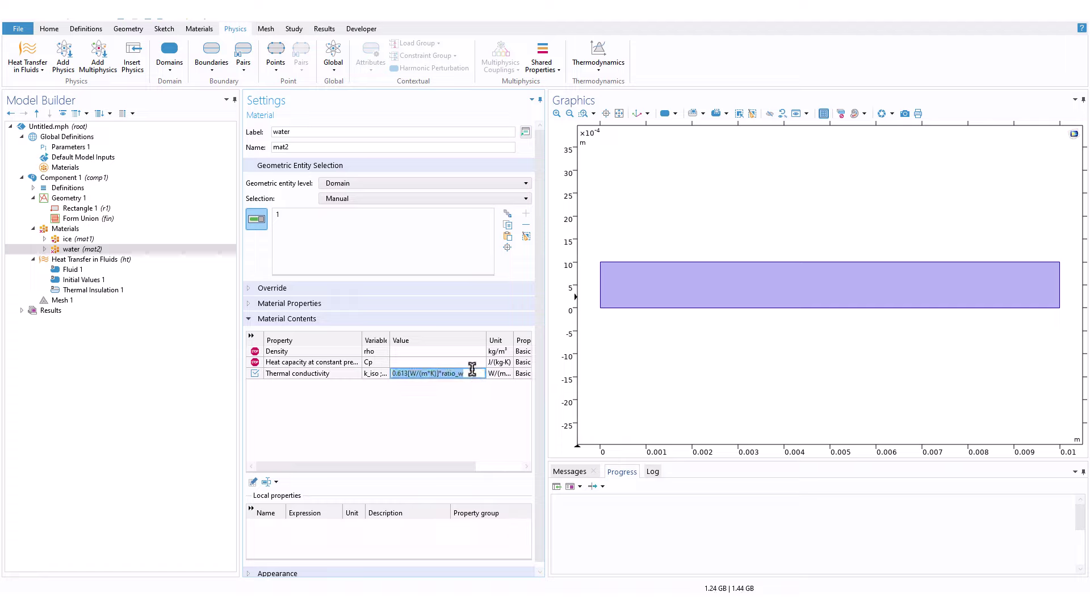
left_click(471, 371)
key("Return")
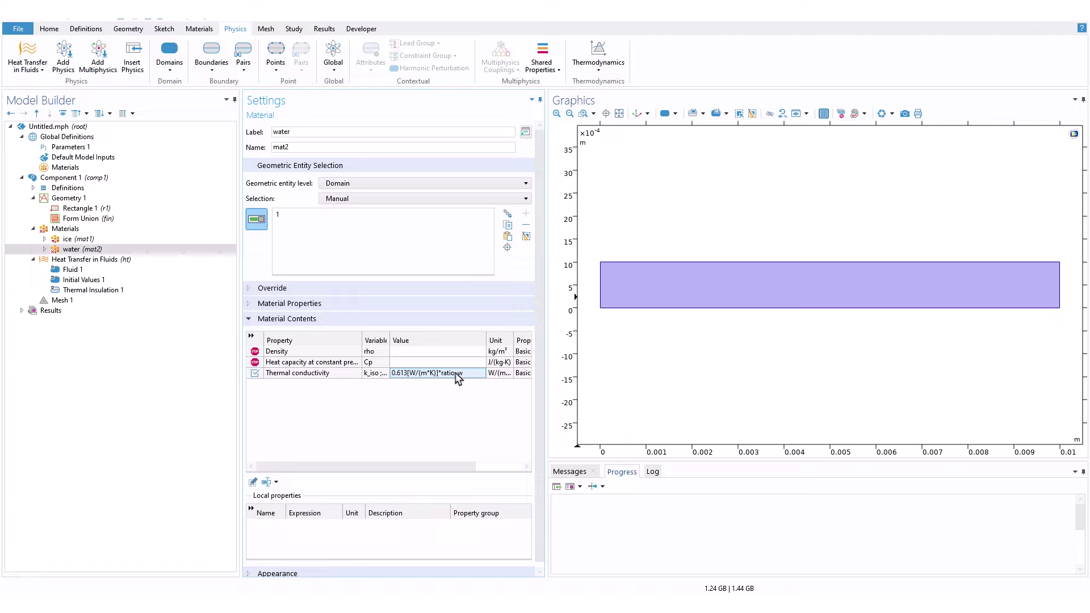
- Set the water material's heat capacity at constant pressure to 4179 and adjust the property and value column widths
mouse_move(363, 339)
left_mouse_down()
mouse_move(399, 339)
mouse_move(374, 339)
left_mouse_up()
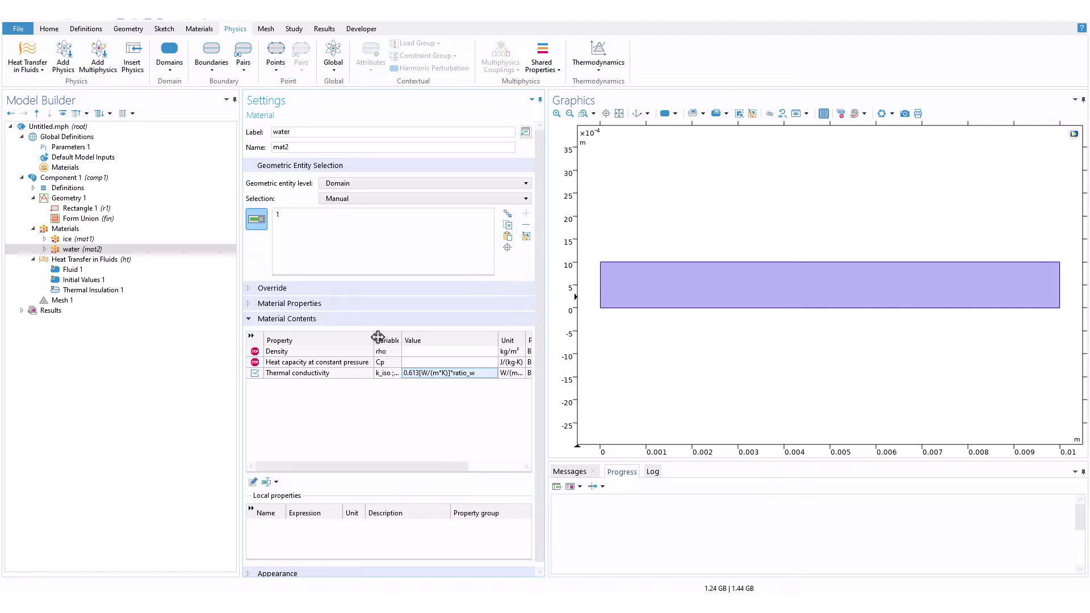
left_click(408, 362)
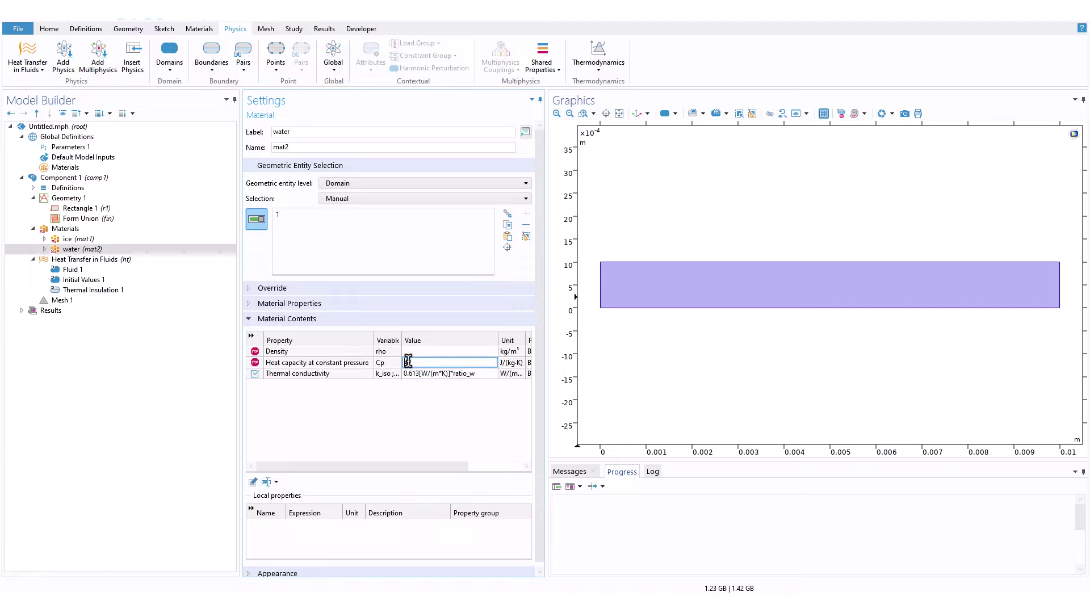
type("4179")
key("Return")
left_click_drag(498, 340, 466, 340)
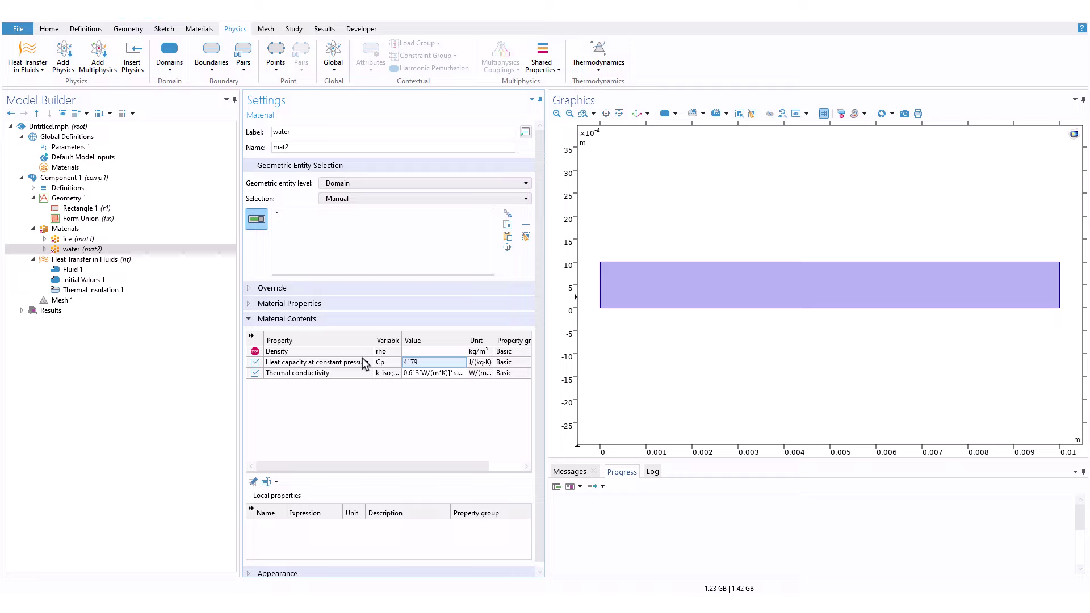
- Set the water material's density to density_water*ratio_w and adjust the column widths to show the full expressions
left_click(405, 351)
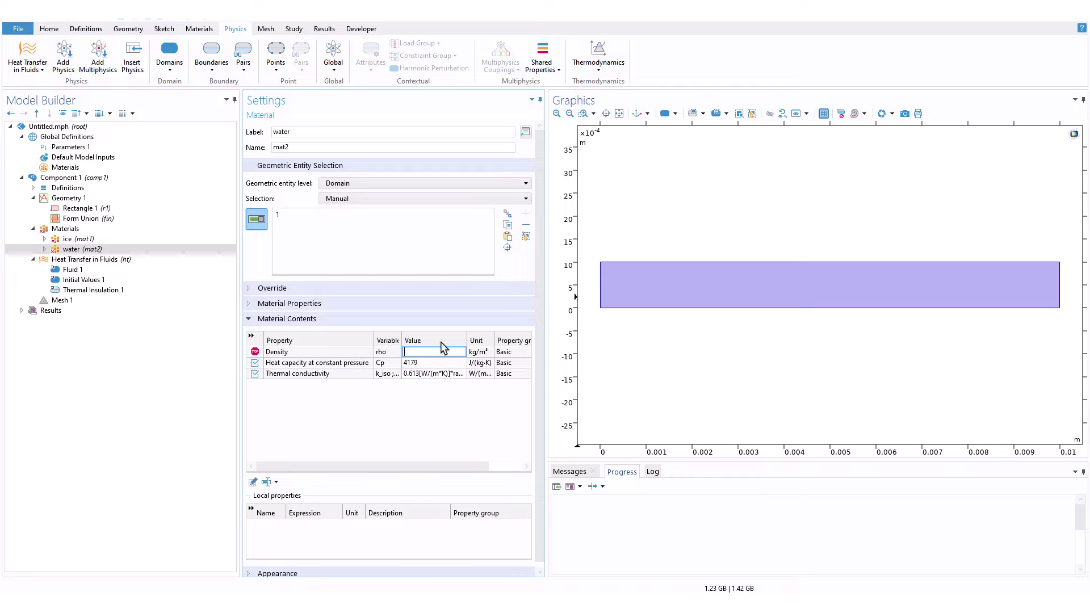
type("den")
type("sity_water*")
type("rati...")
left_click(472, 419)
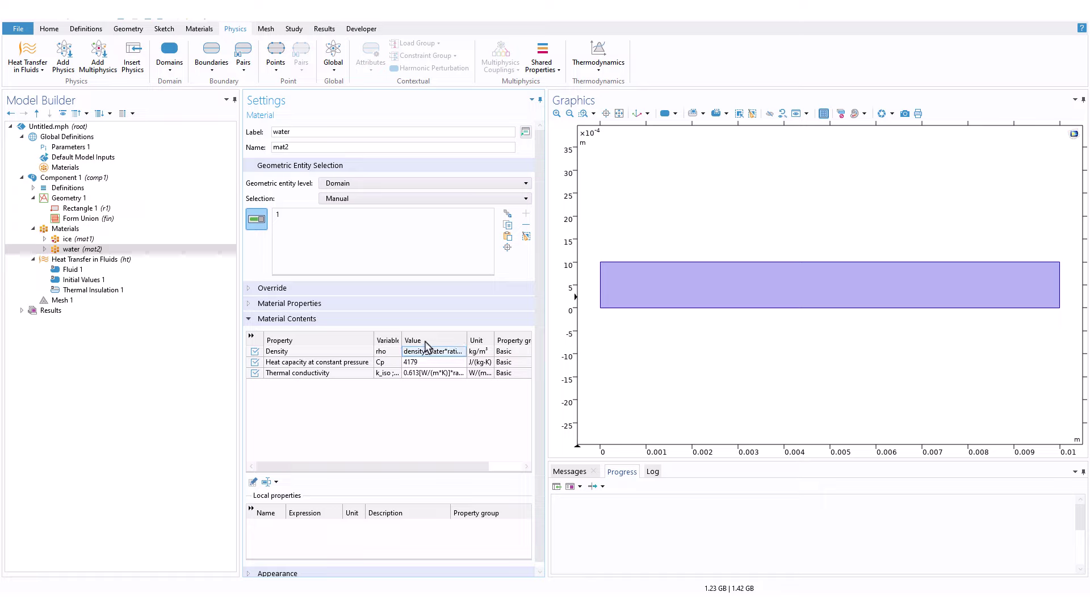
left_click_drag(373, 339, 358, 338)
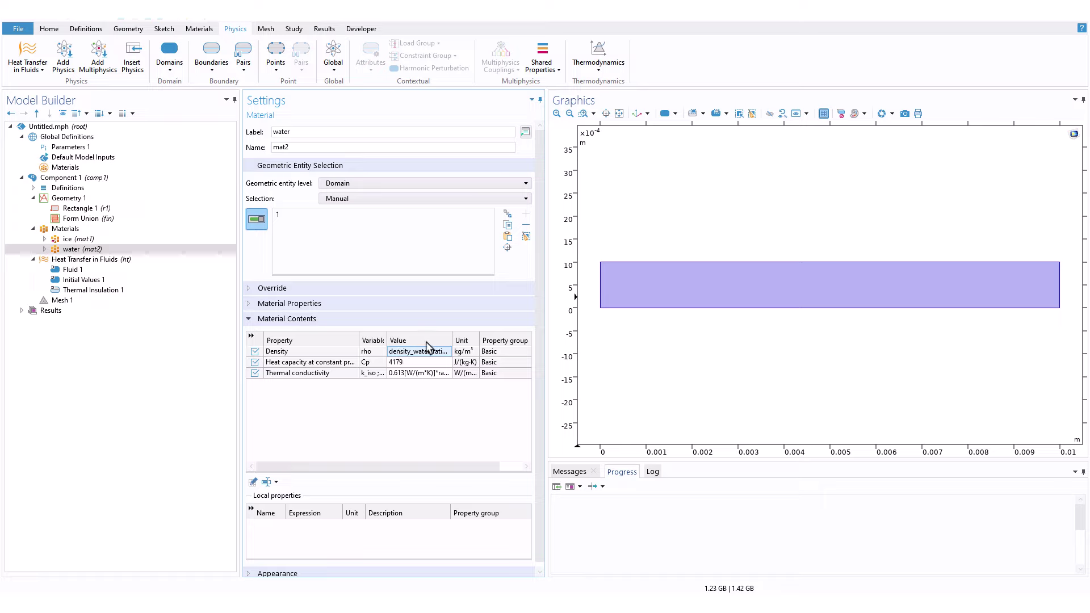
left_click_drag(453, 340, 465, 341)
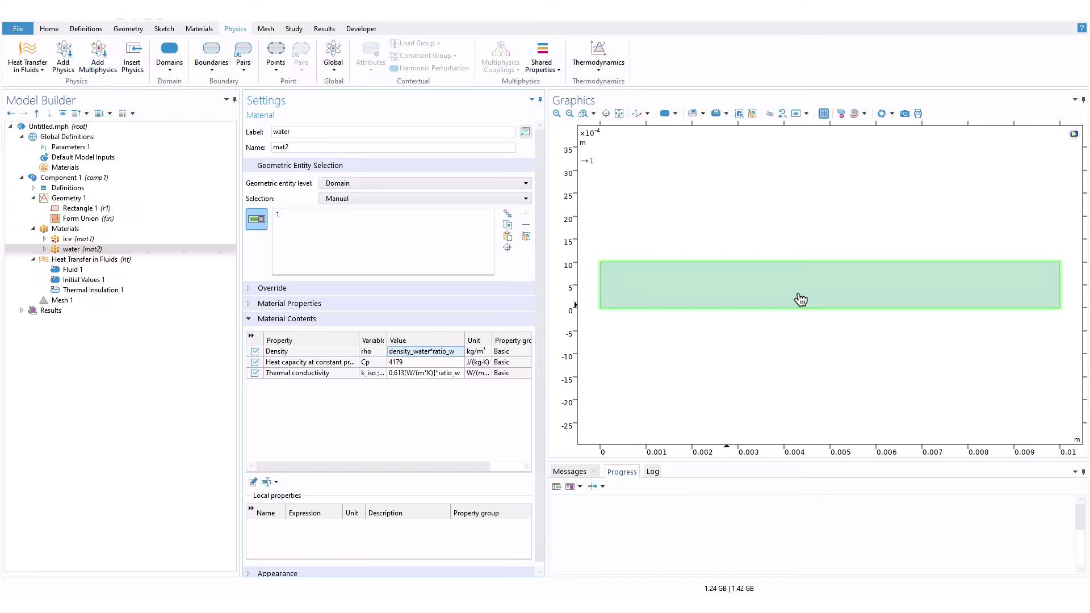
left_click_drag(493, 340, 496, 340)
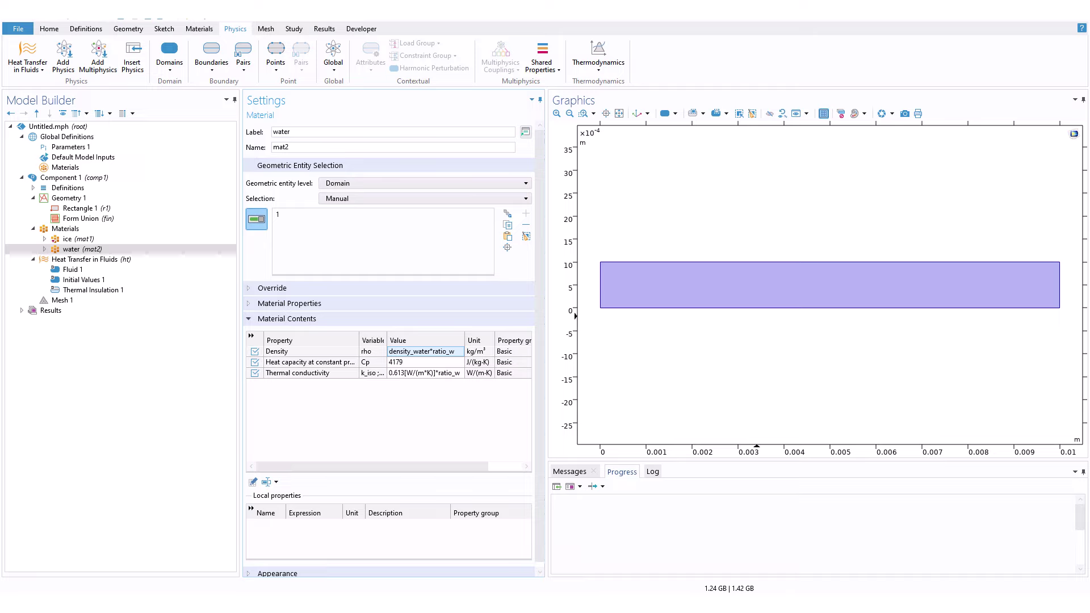
- Compare the domain selections of the ice and water materials and remove domain 1 from the water material
left_click(102, 243)
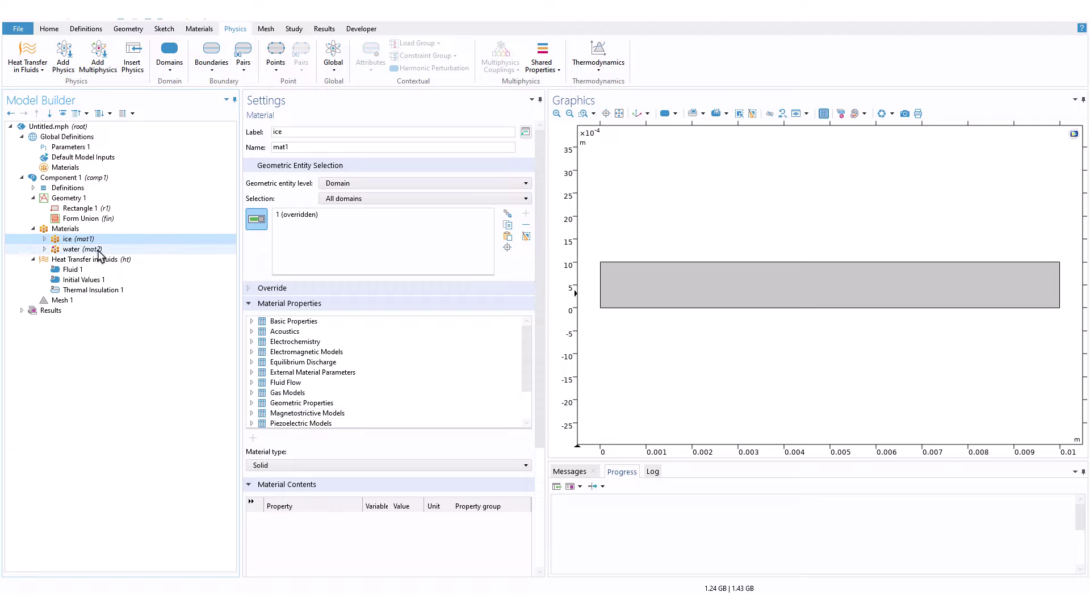
left_click(98, 251)
left_click(253, 218)
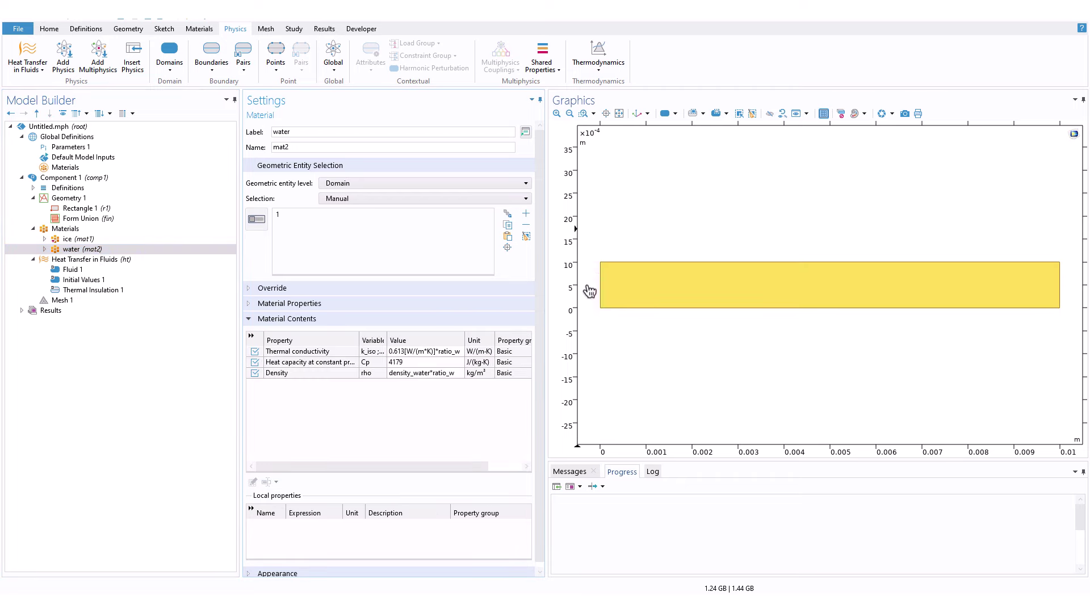
left_click(112, 239)
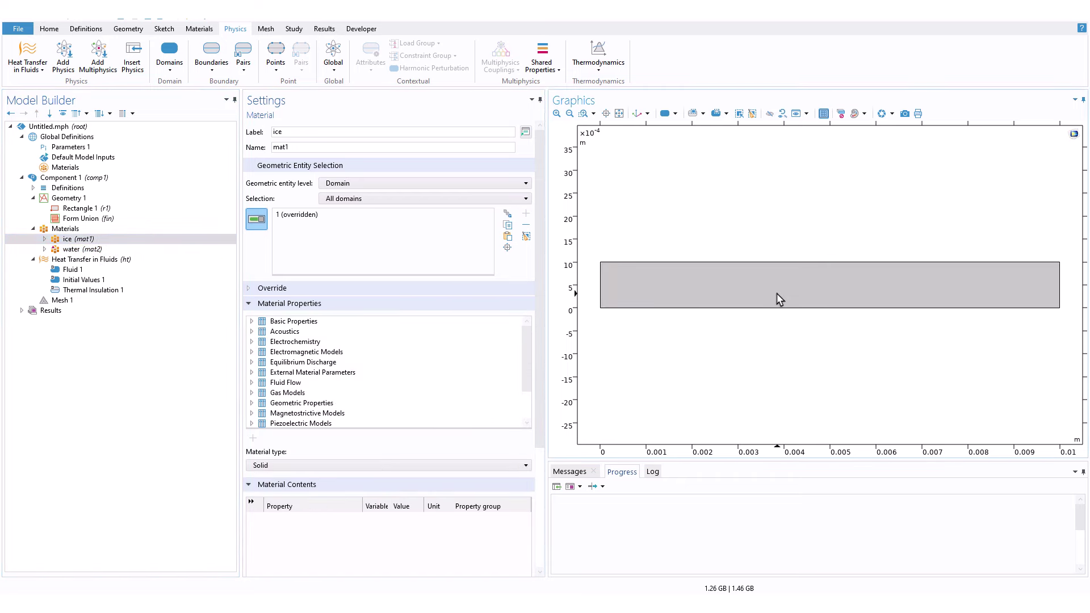
left_click(136, 249)
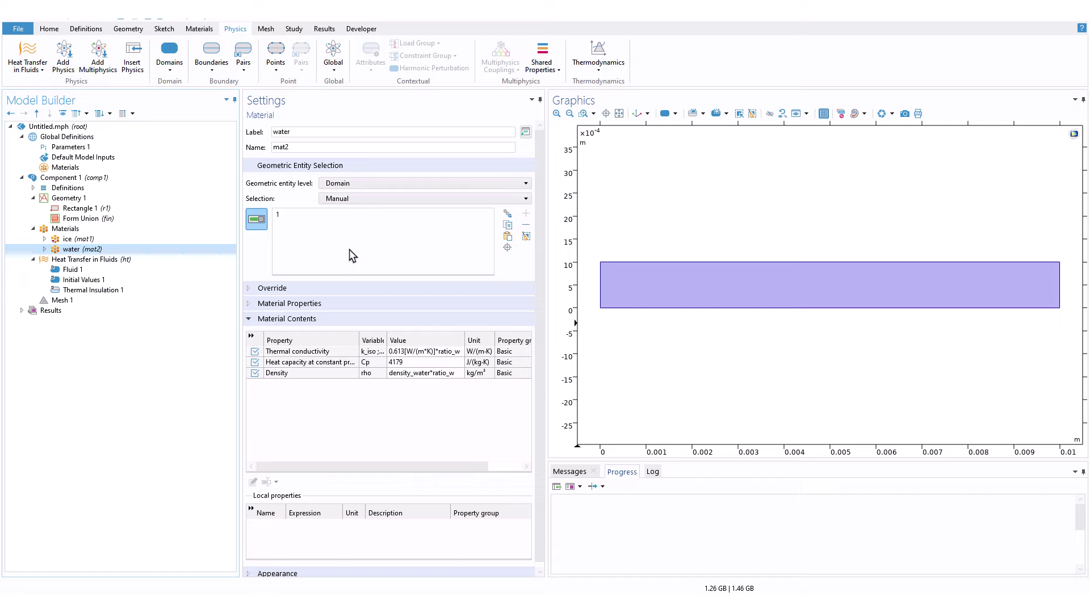
left_click(318, 215)
left_click(526, 224)
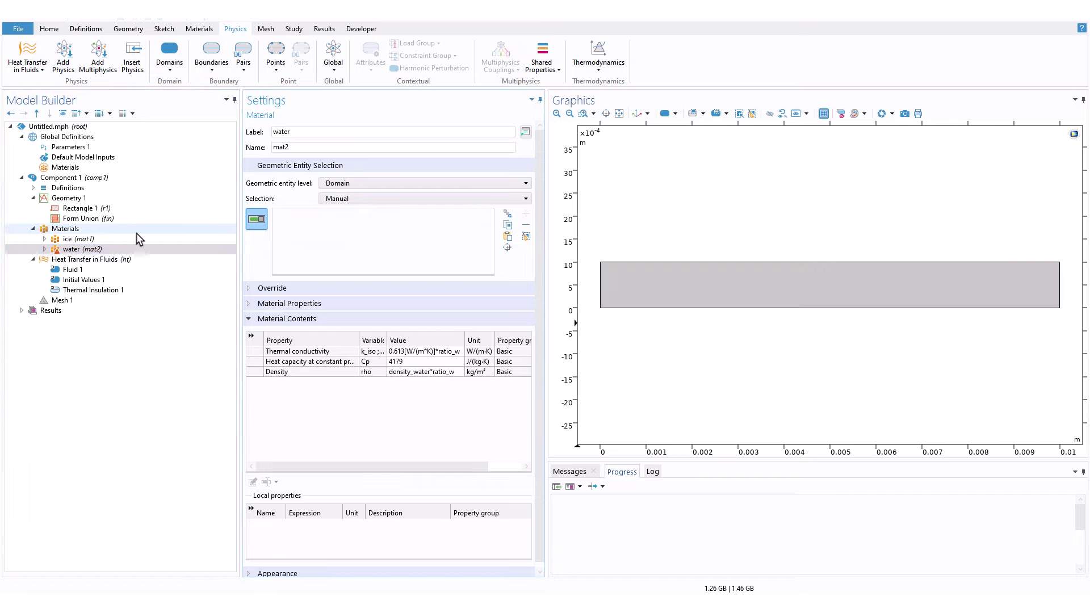
- Set the ice material's heat capacity at constant pressure to 2052
left_click(106, 238)
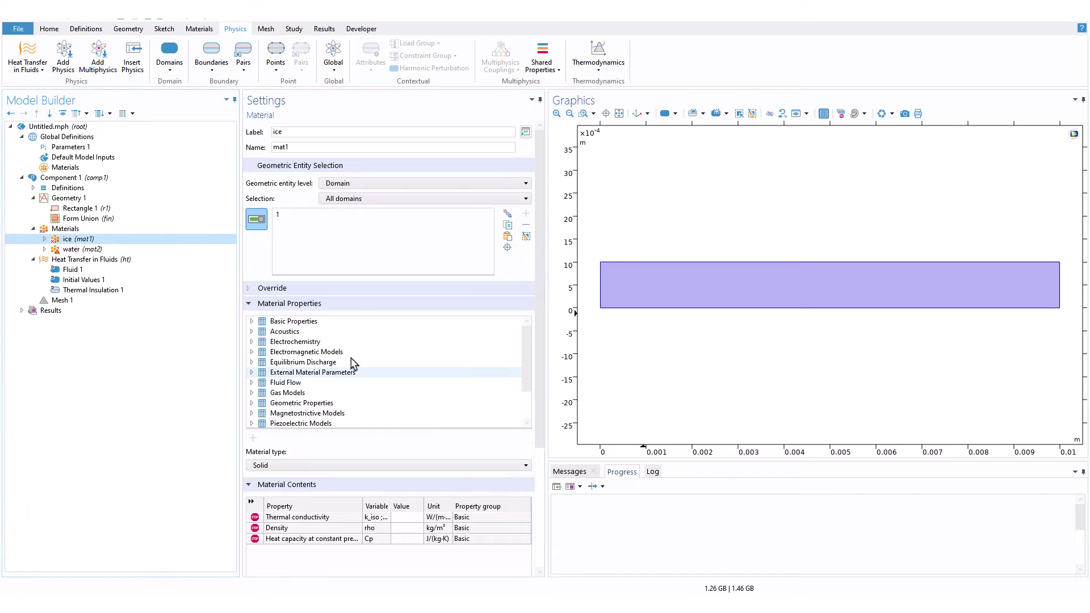
scroll(545, 303, "down", 3)
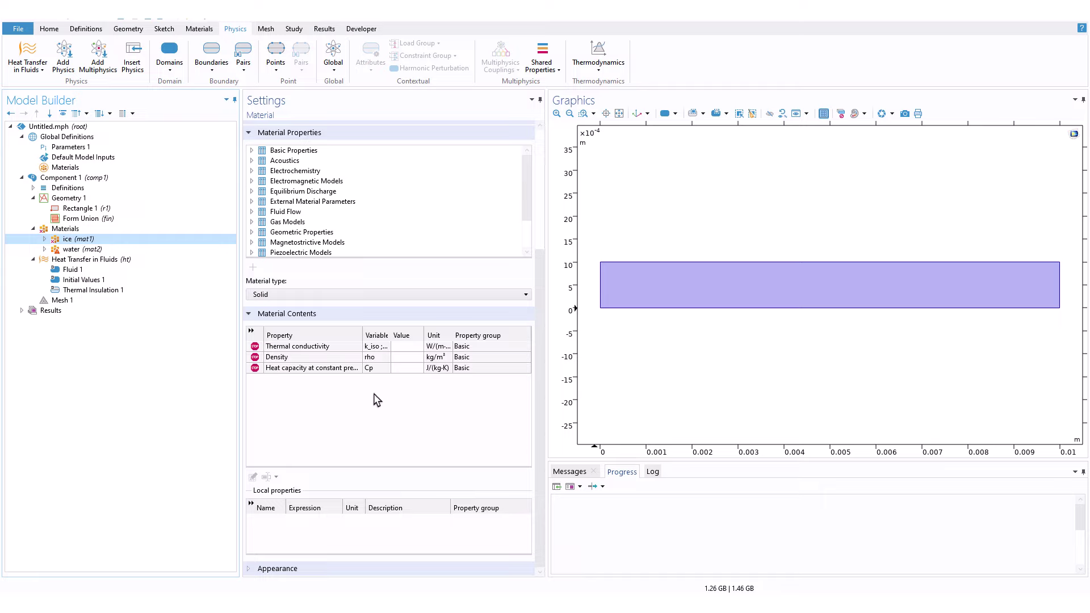
left_click(406, 370)
type("25")
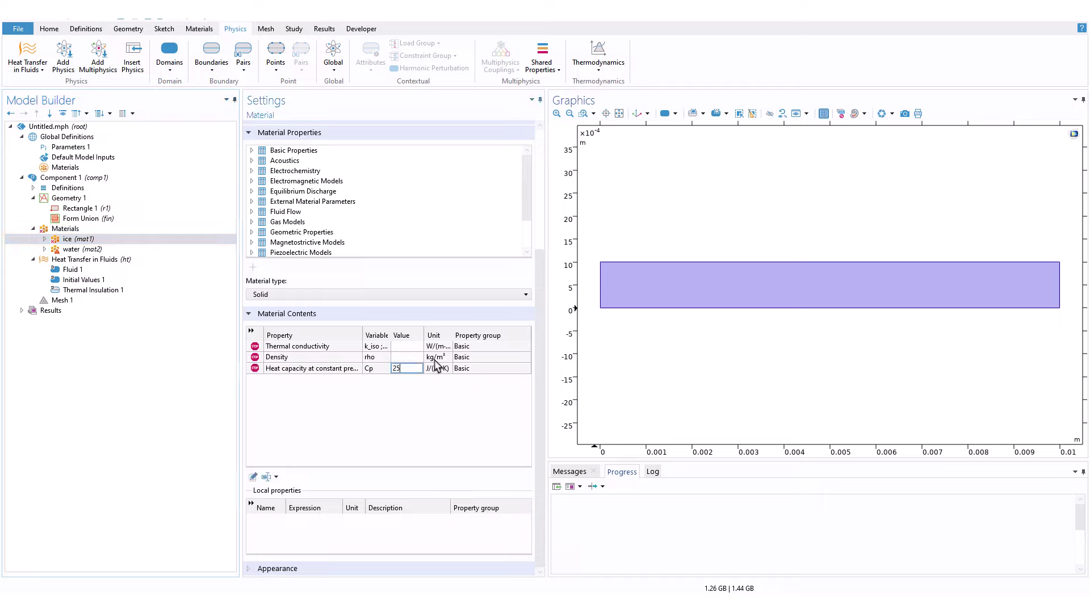
type("02")
double_click(402, 368)
type("2052")
- Set the ice material's density to the parameter density_ice
left_click(405, 357)
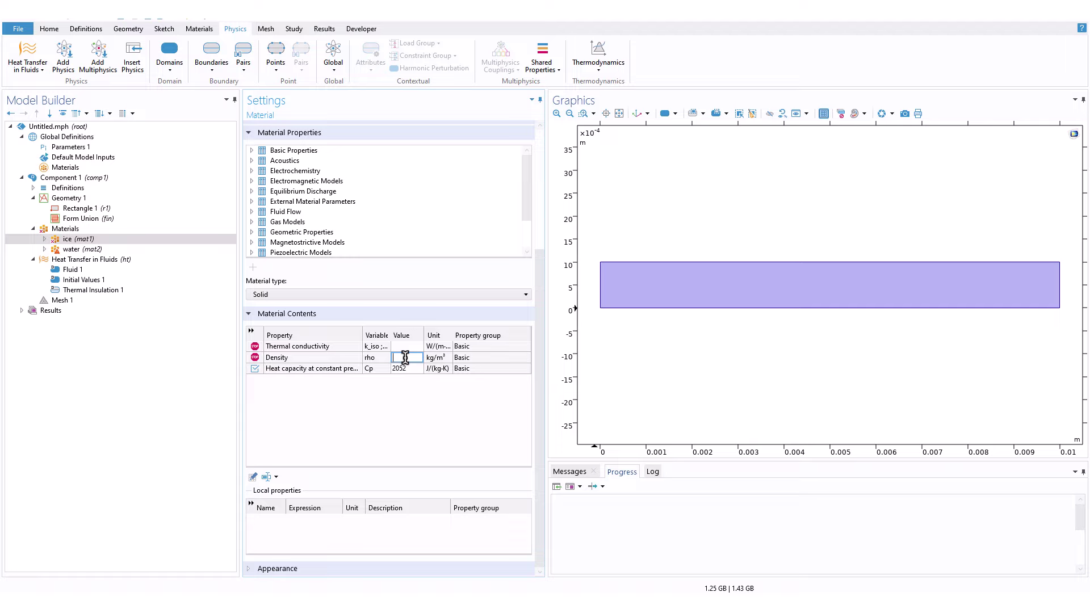
type("de")
type("nsity_ice")
left_click(438, 397)
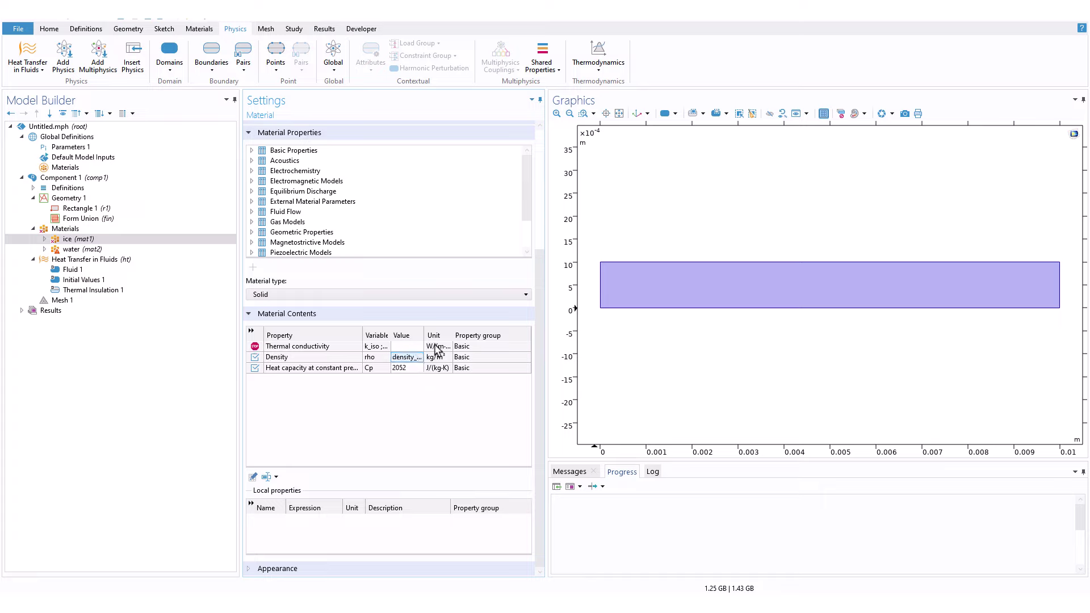
- Set the ice material's thermal conductivity to 2.3, adjusting the value column's width
left_click_drag(424, 335, 463, 332)
left_click(421, 346)
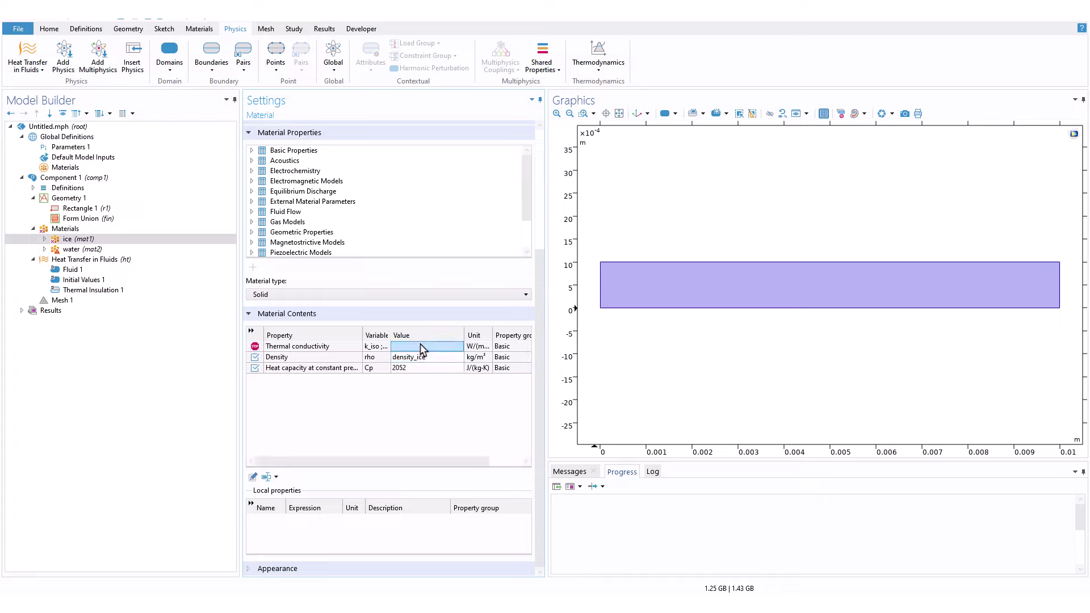
left_click(420, 345)
type("2.3")
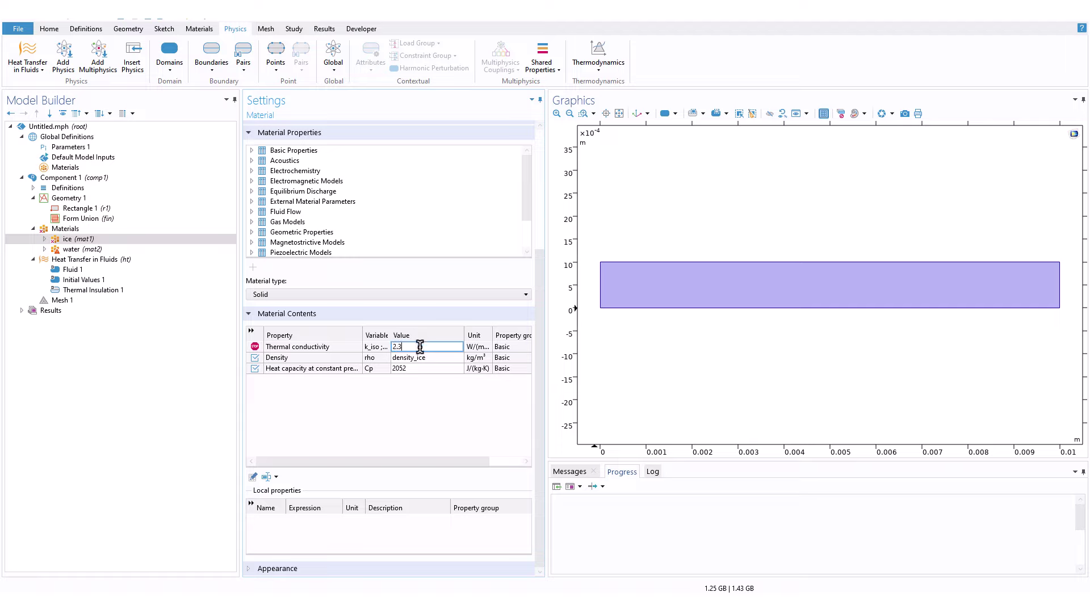
left_click(423, 386)
left_click_drag(466, 332, 445, 333)
left_click(411, 357)
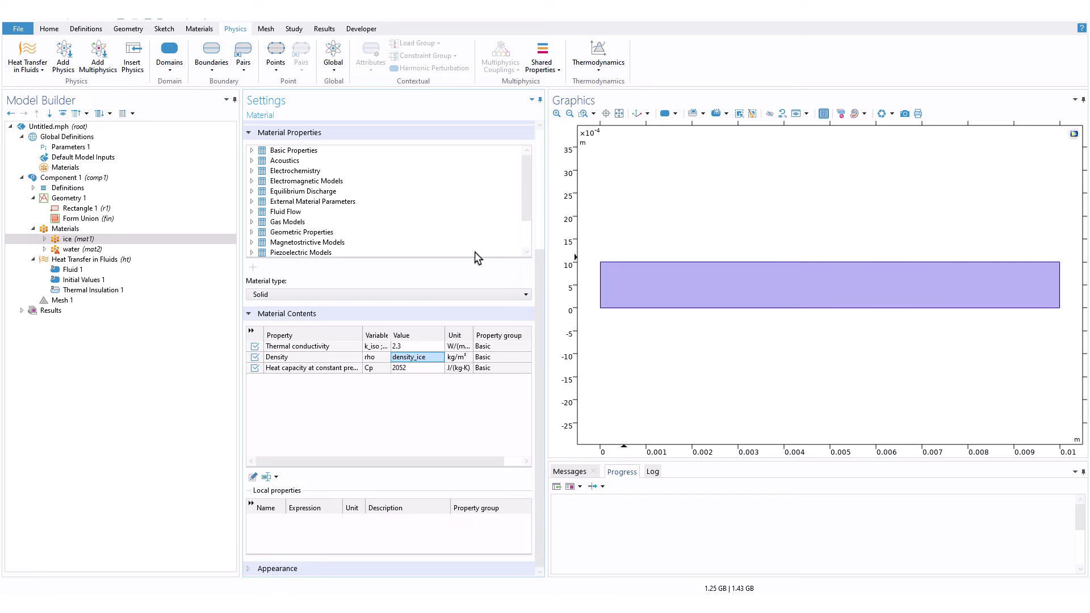
- Assign the rectangle domain to the water material again
left_click(95, 247)
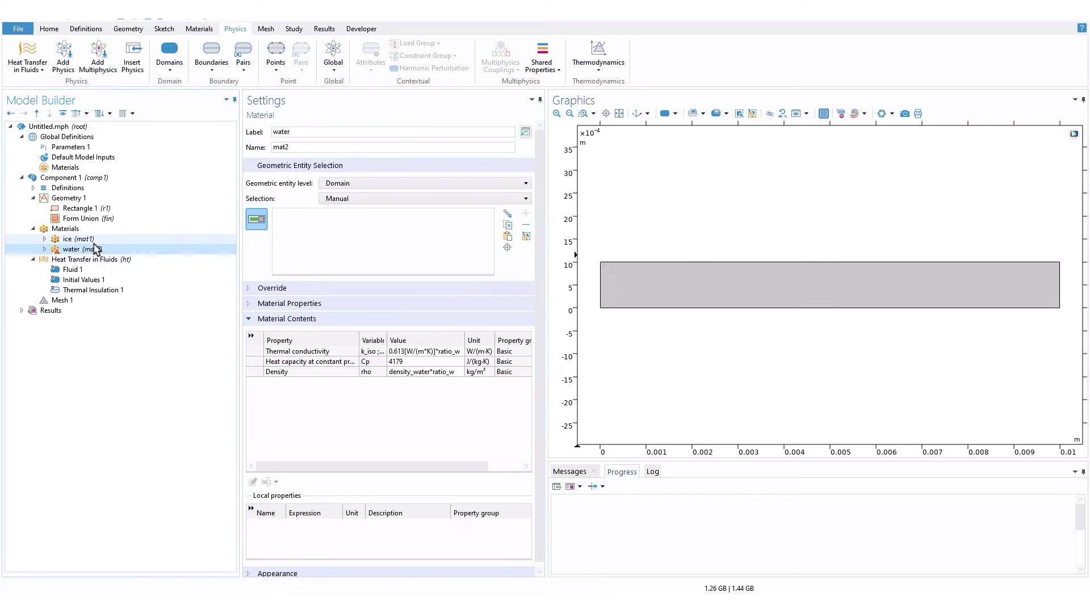
left_click(677, 294)
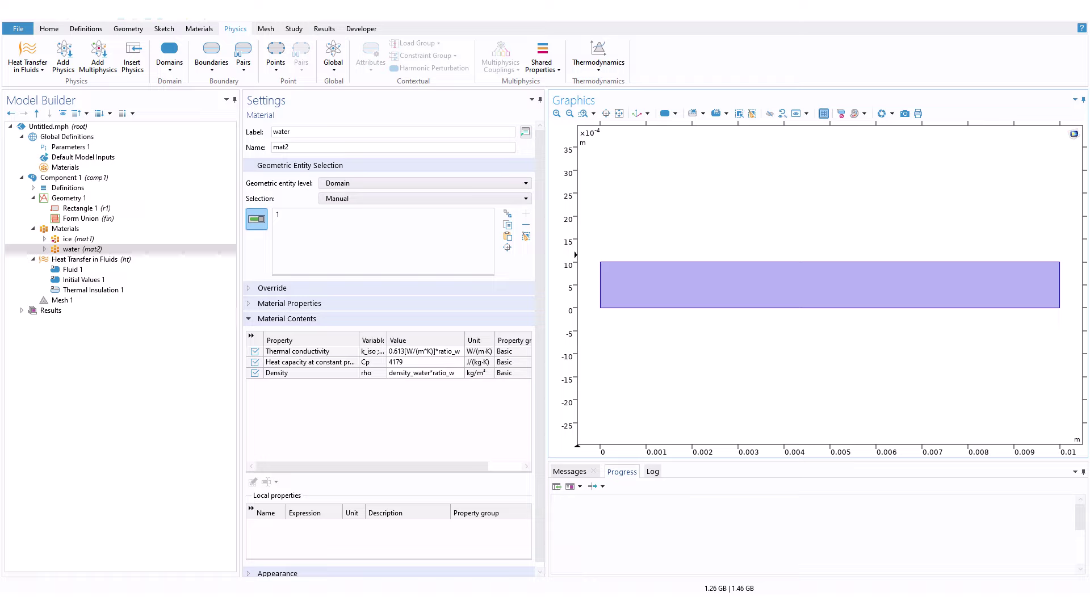
- Add a Phase Change Material subnode to Fluid 1 in the Heat Transfer in Fluids physics
left_click(105, 268)
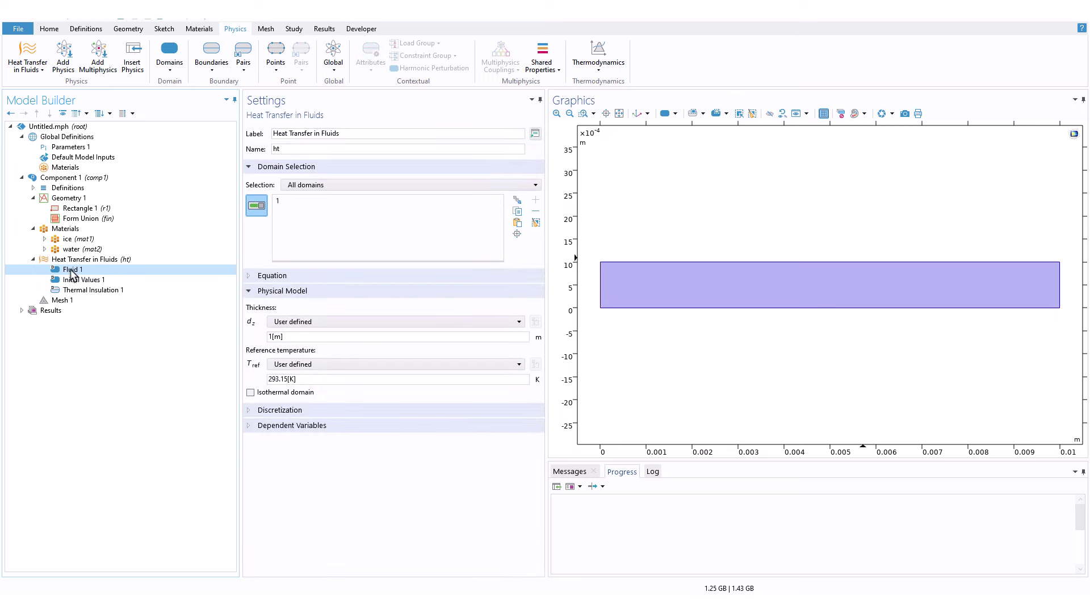
left_click(72, 271)
right_click(85, 275)
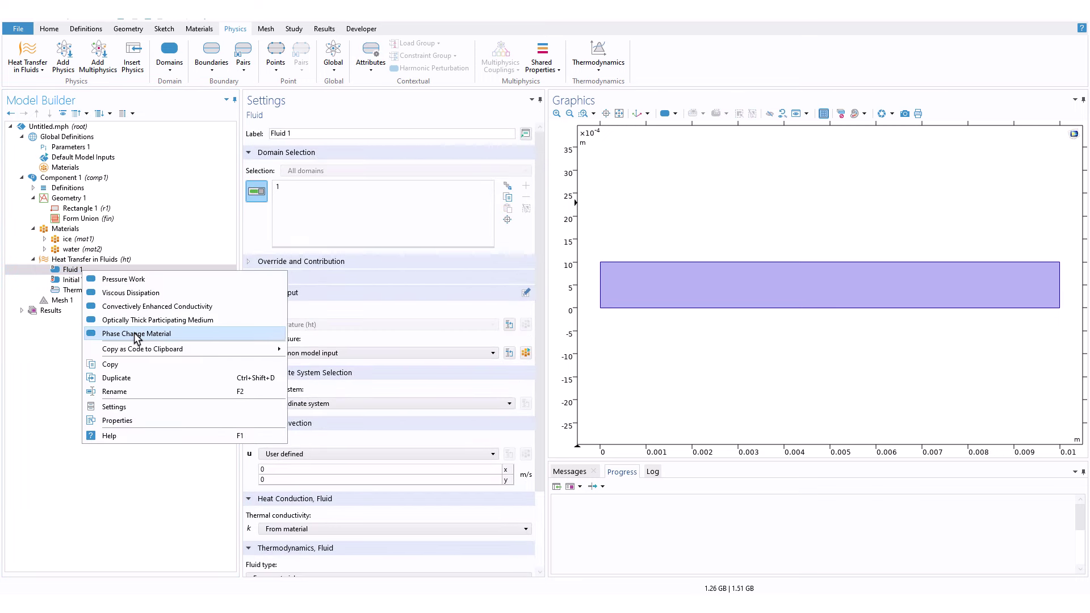
key("Escape")
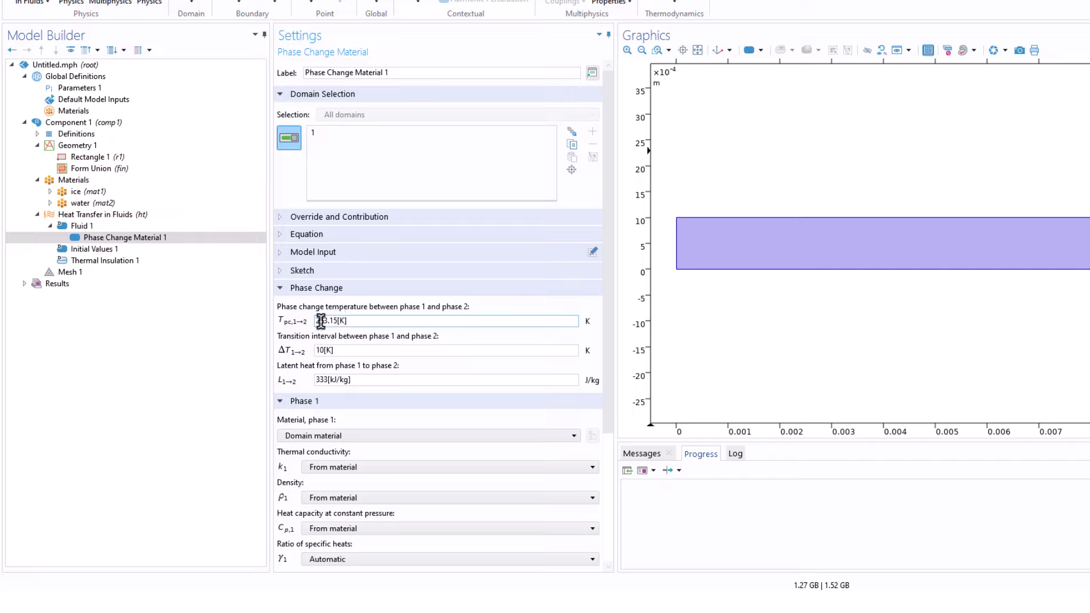
- Set the transition interval between phase 1 and phase 2 to 1[K] in the Phase Change Material node
left_click_drag(358, 320, 267, 326)
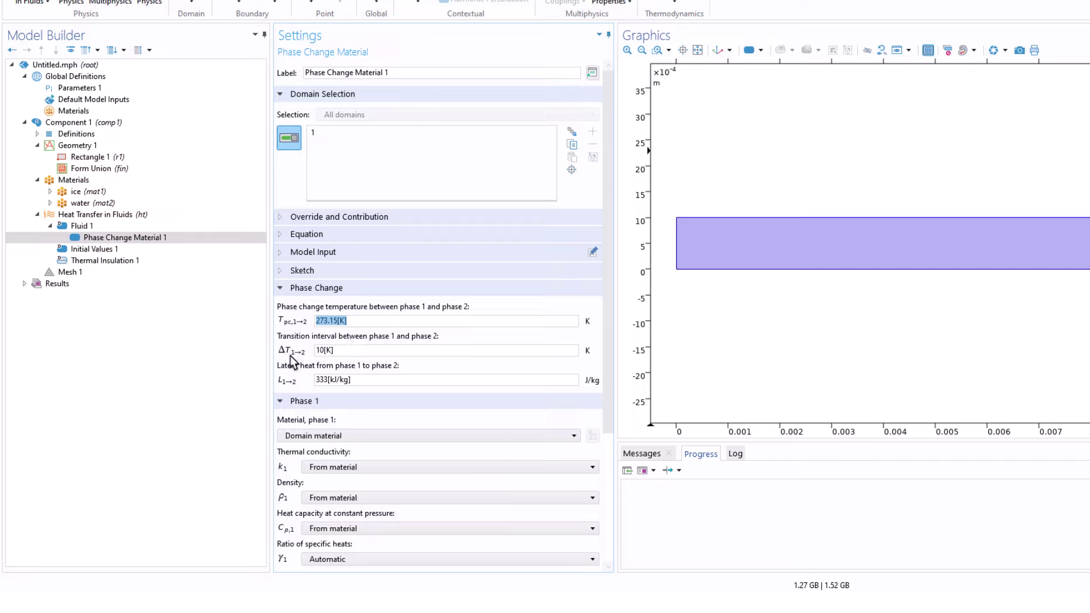
double_click(321, 350)
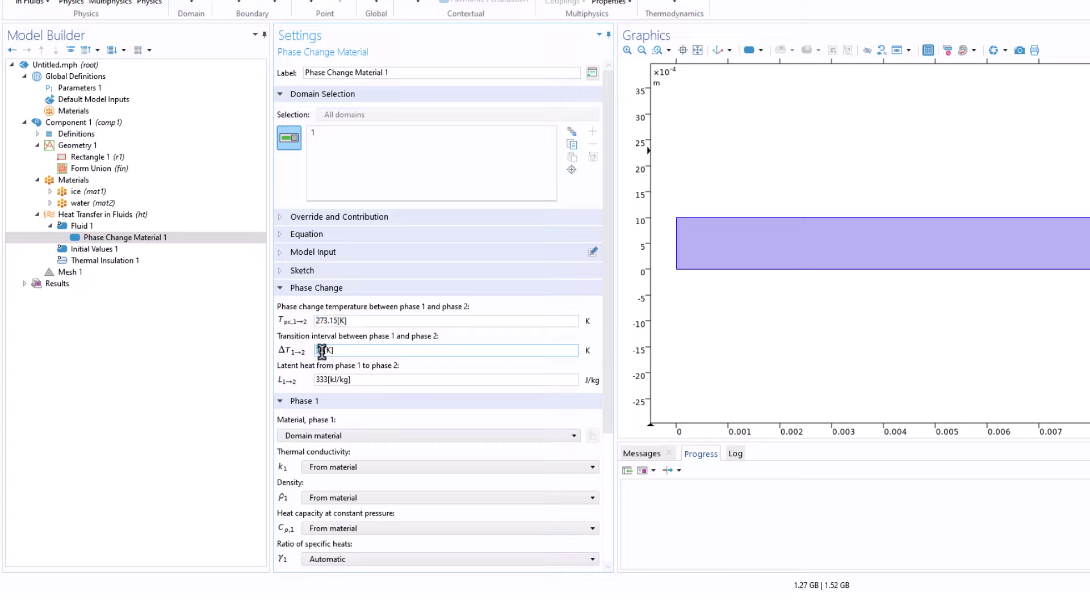
type("1")
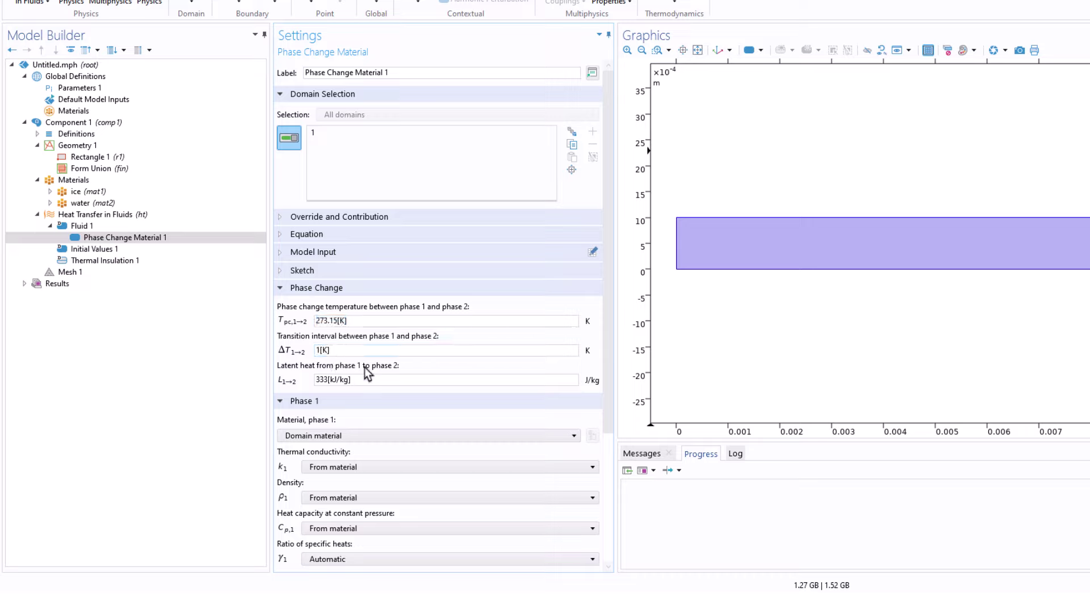
left_click(349, 379)
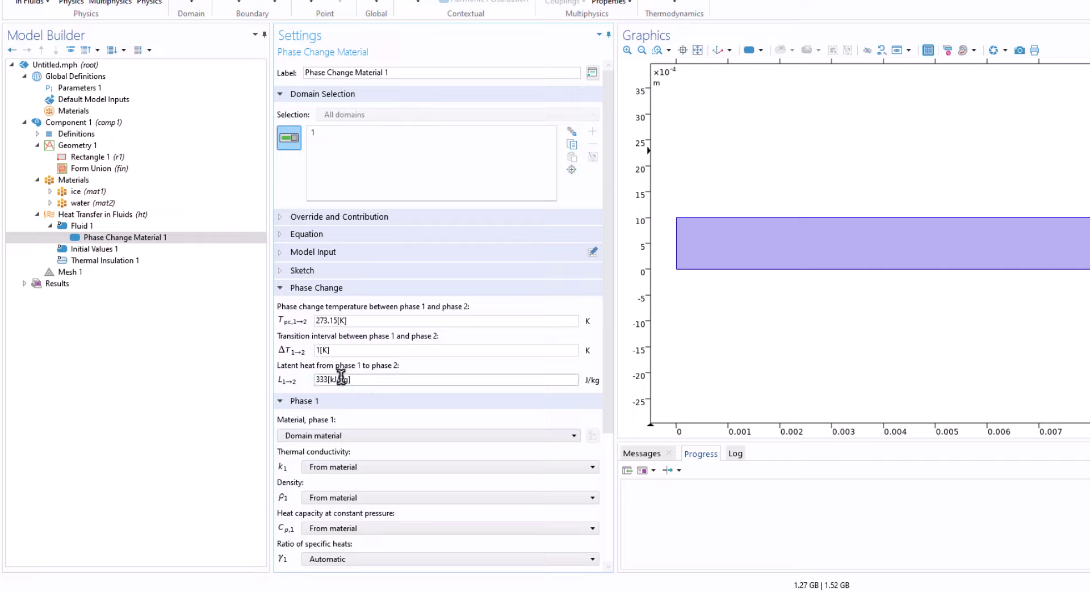
key("shift+Tab")
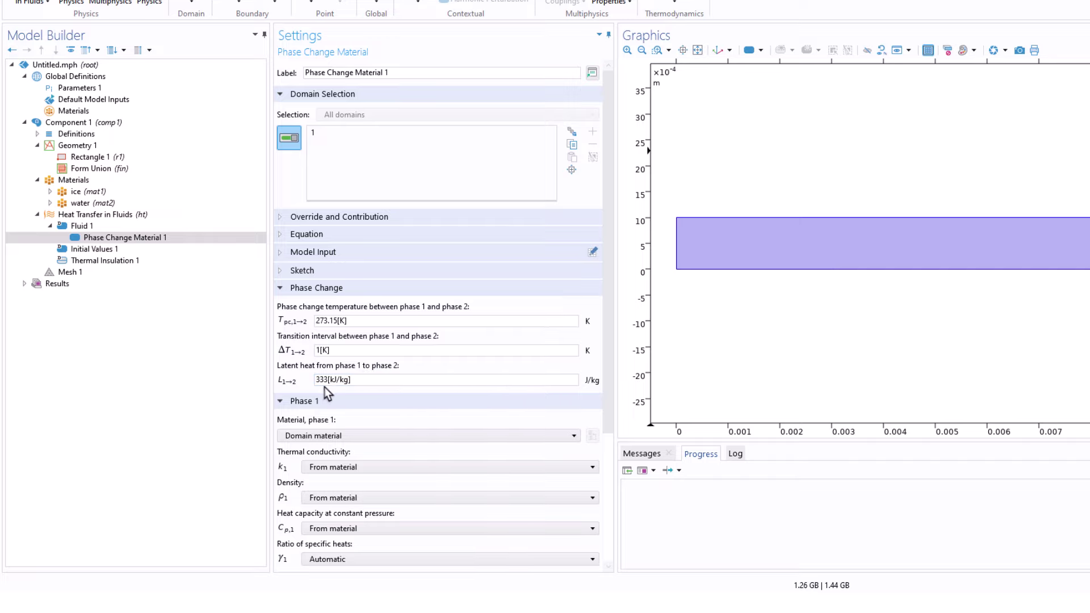
- Assign ice (mat1) as the phase 1 material and water (mat2) as the phase 2 material
left_click(341, 432)
left_click(318, 460)
left_click_drag(604, 383, 609, 544)
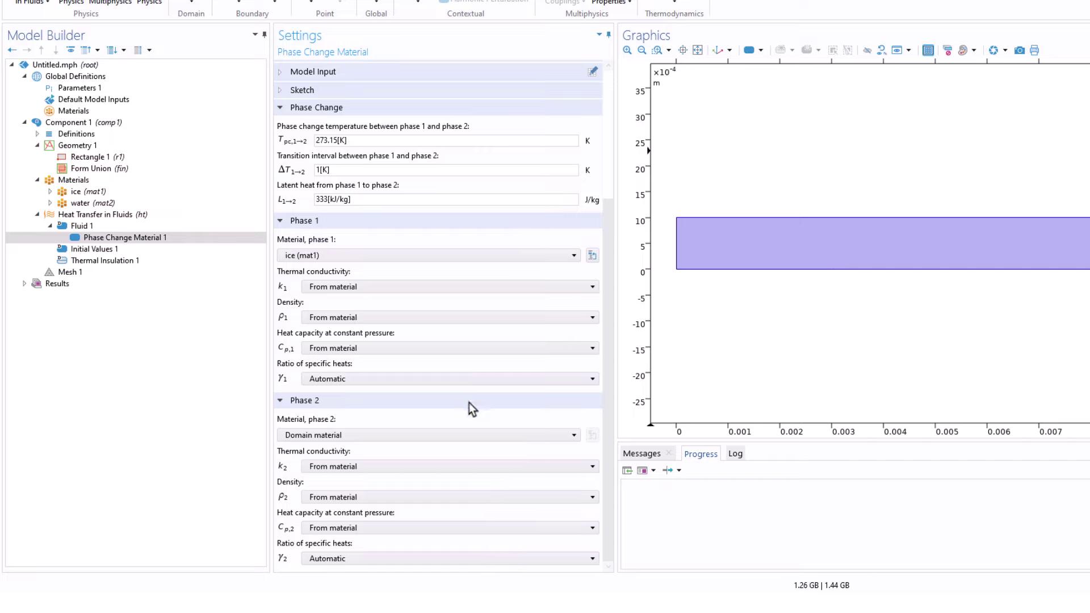
left_click(329, 434)
left_click(313, 471)
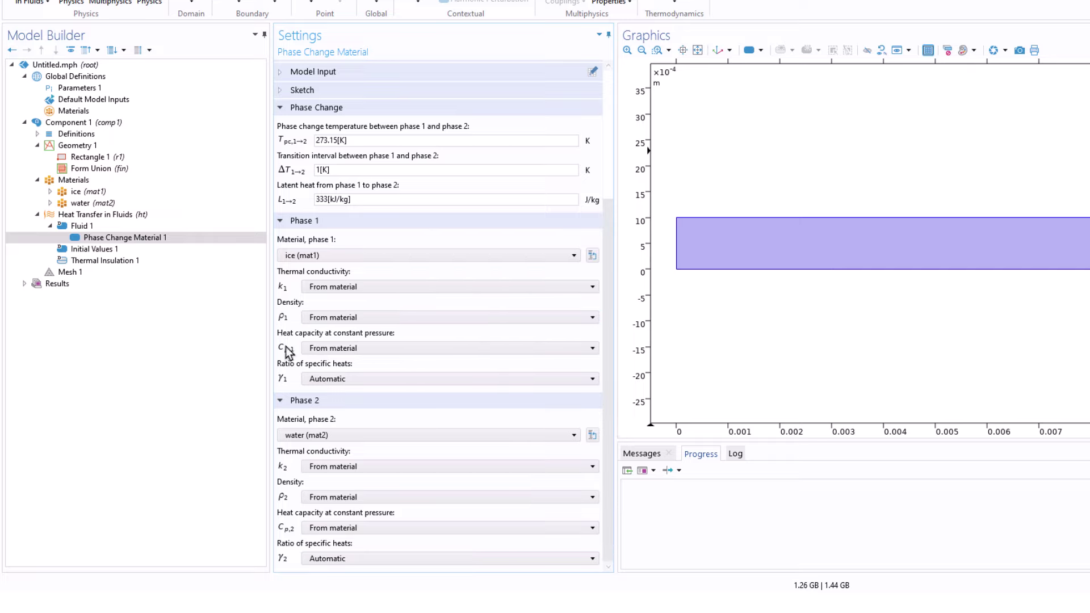
- Check the ice material's property values and the available sources for the phase 1 density
left_click(329, 347)
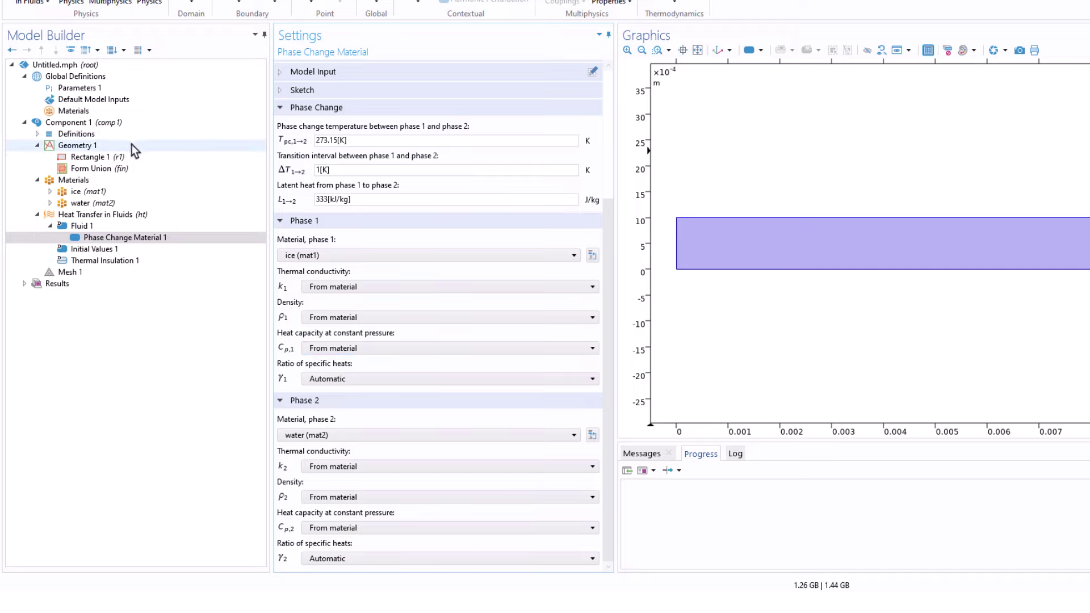
left_click(101, 195)
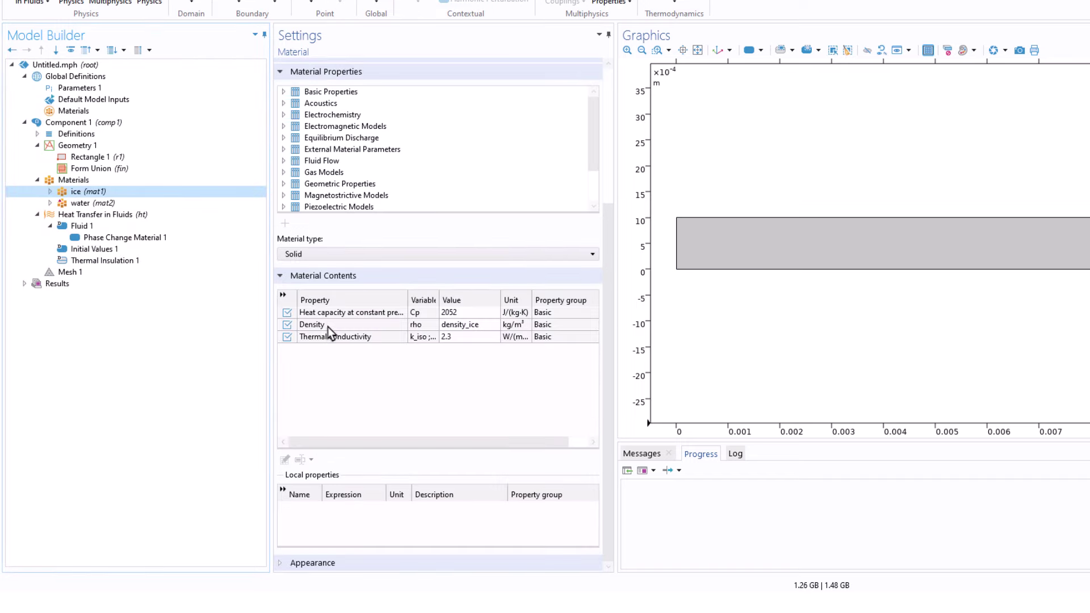
left_click(127, 237)
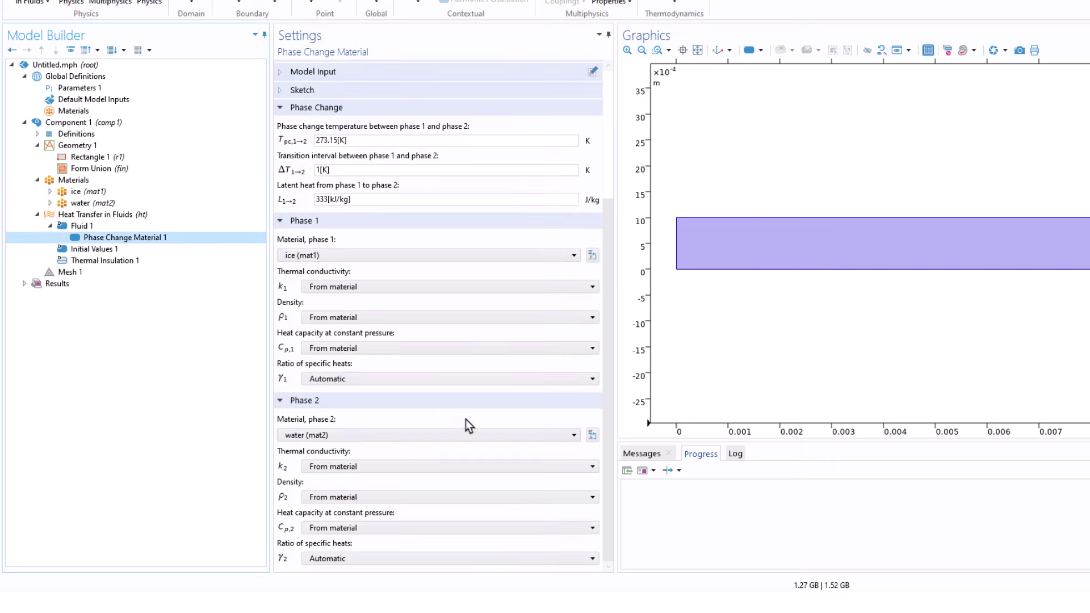
left_click(332, 317)
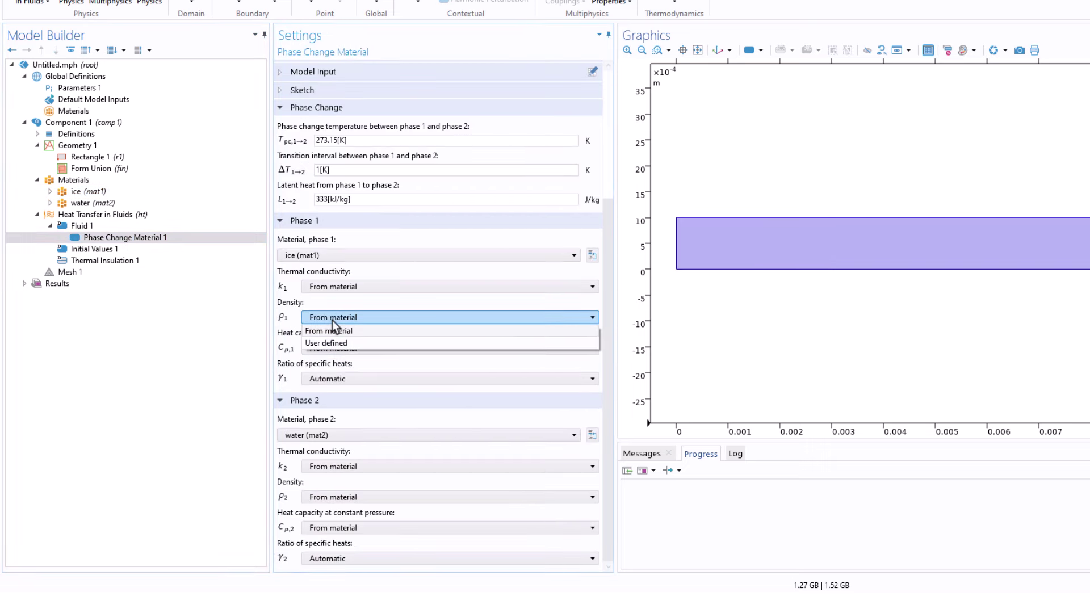
left_click(332, 318)
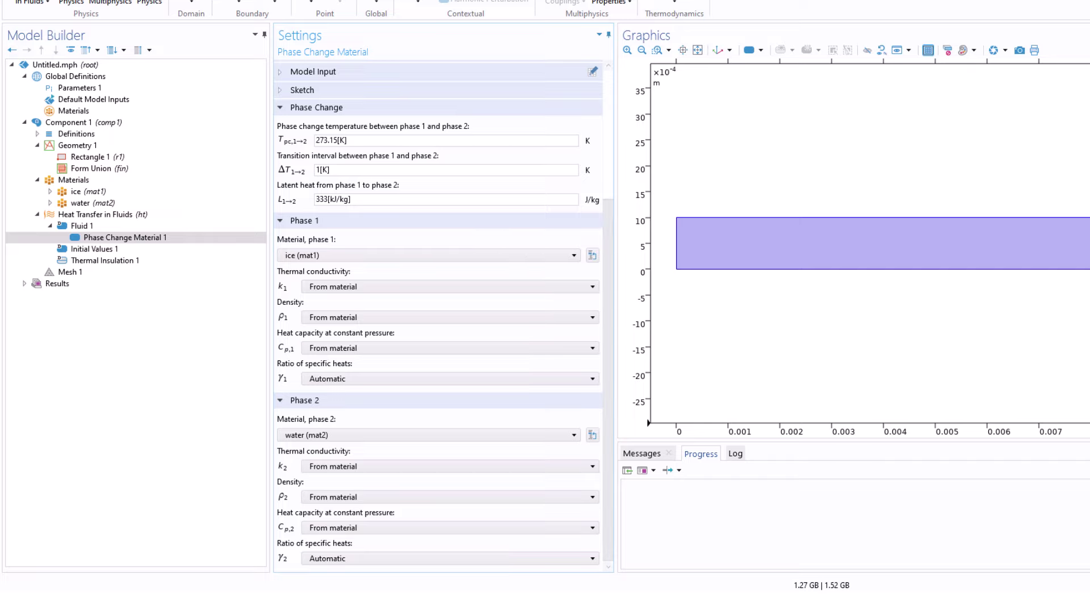
- Set the initial temperature in Initial Values 1 to T_0, checking the name against the global parameters
left_click(77, 251)
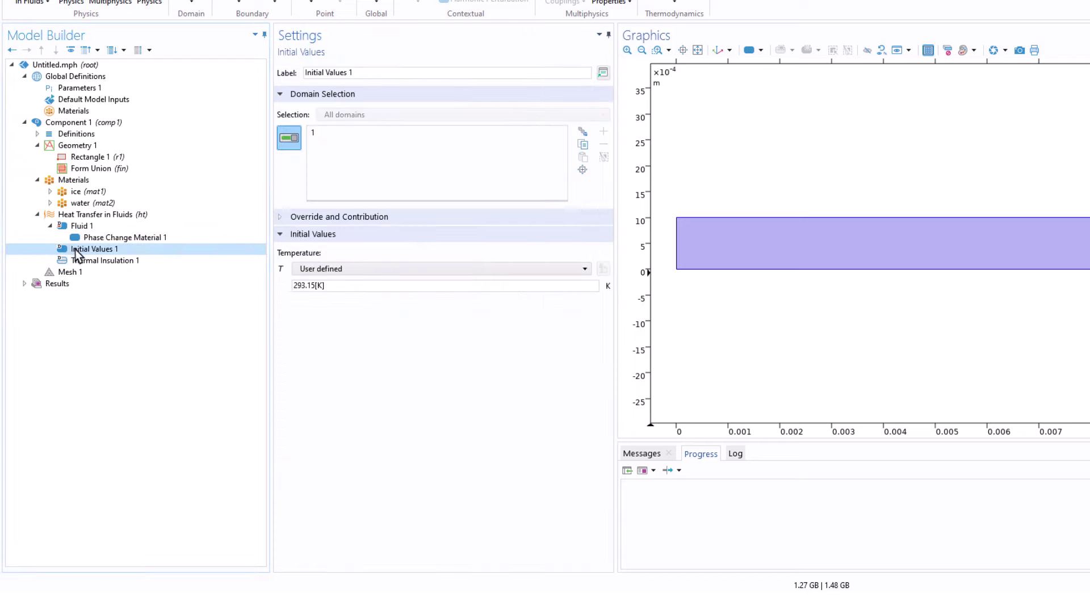
triple_click(340, 284)
type("t")
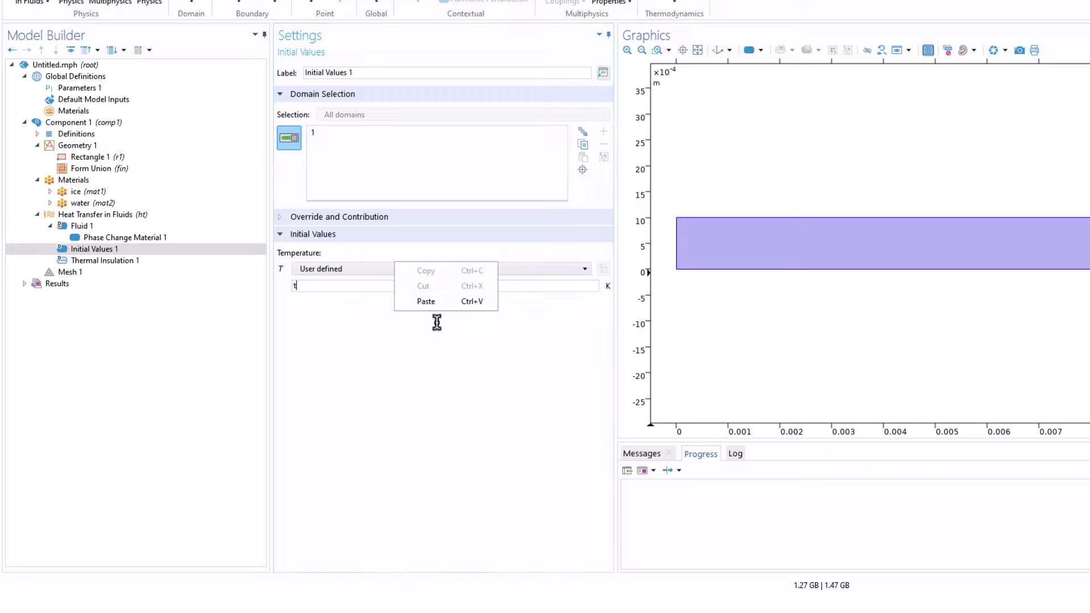
key("Escape")
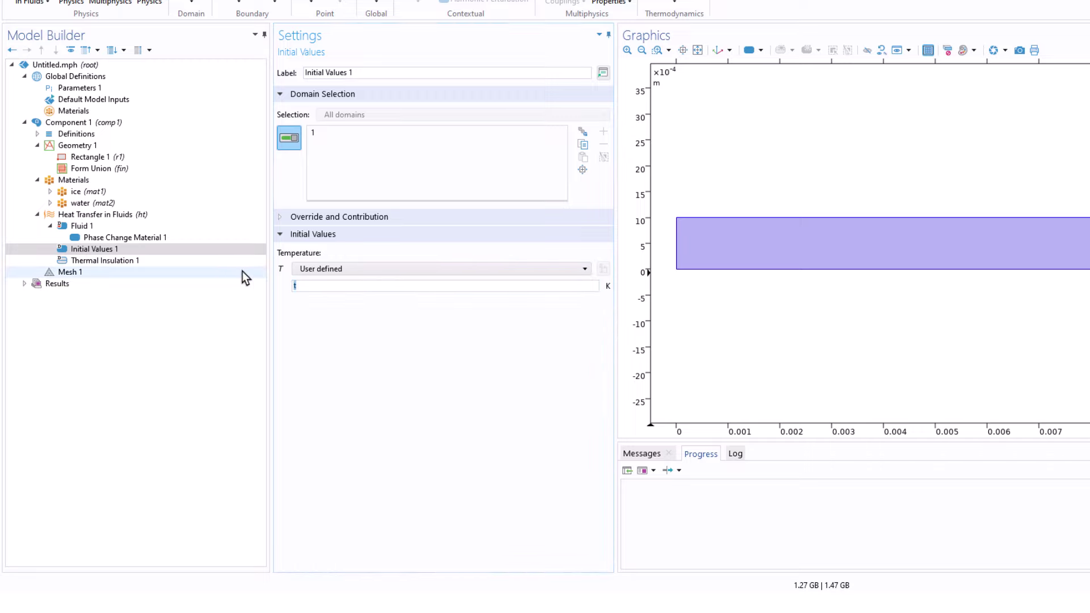
type("T_0")
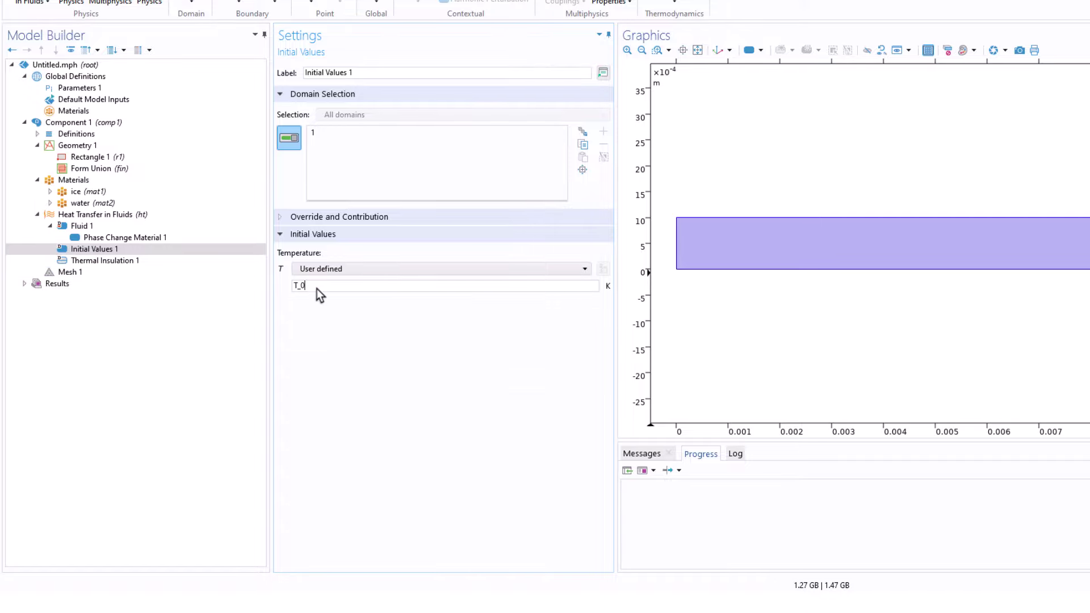
left_click(98, 89)
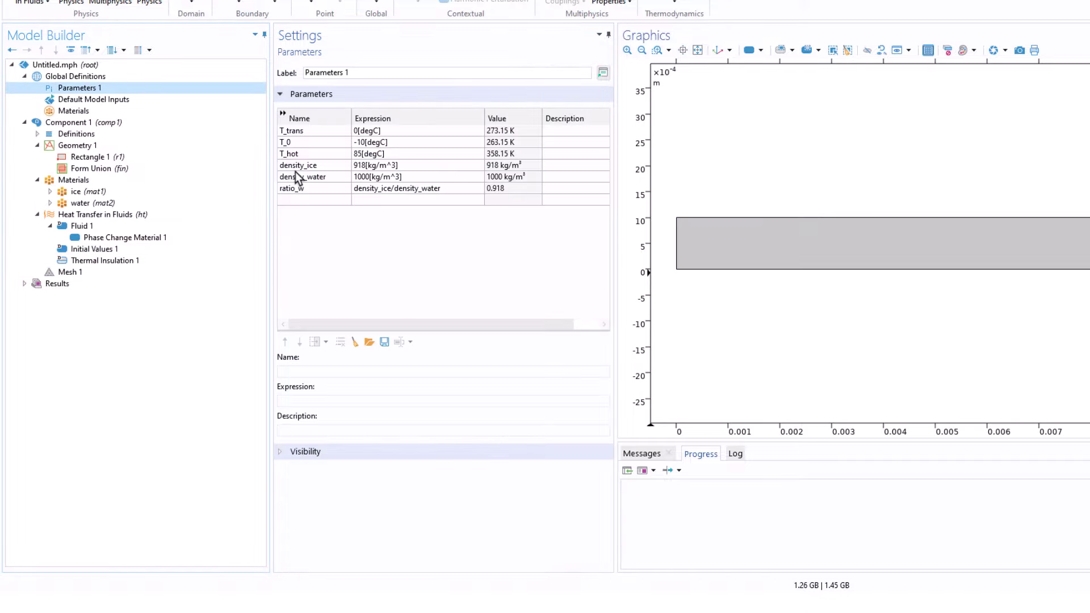
left_click(298, 142)
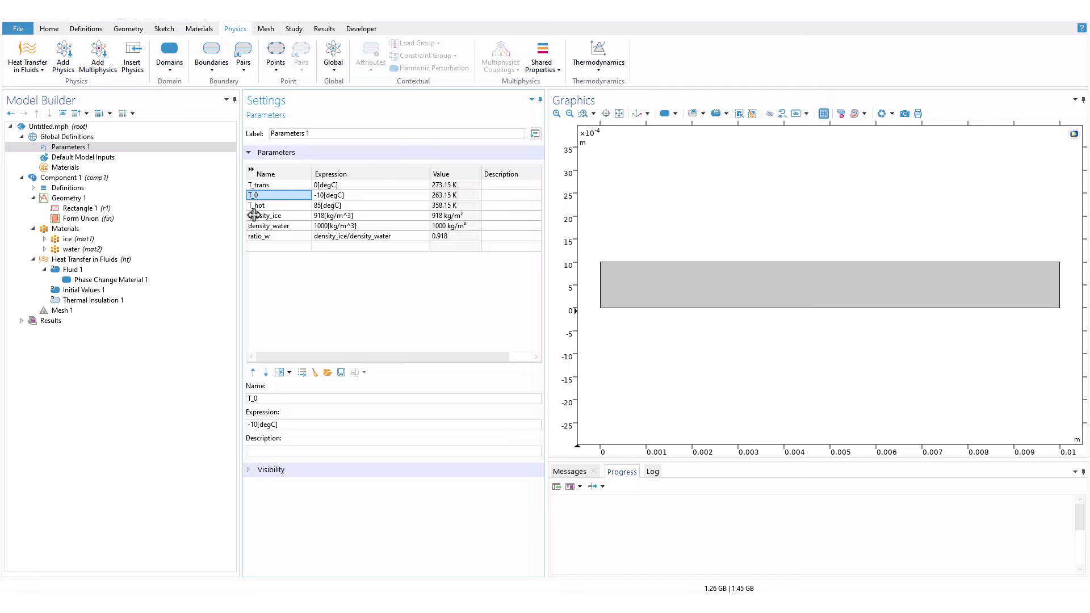
left_click(102, 290)
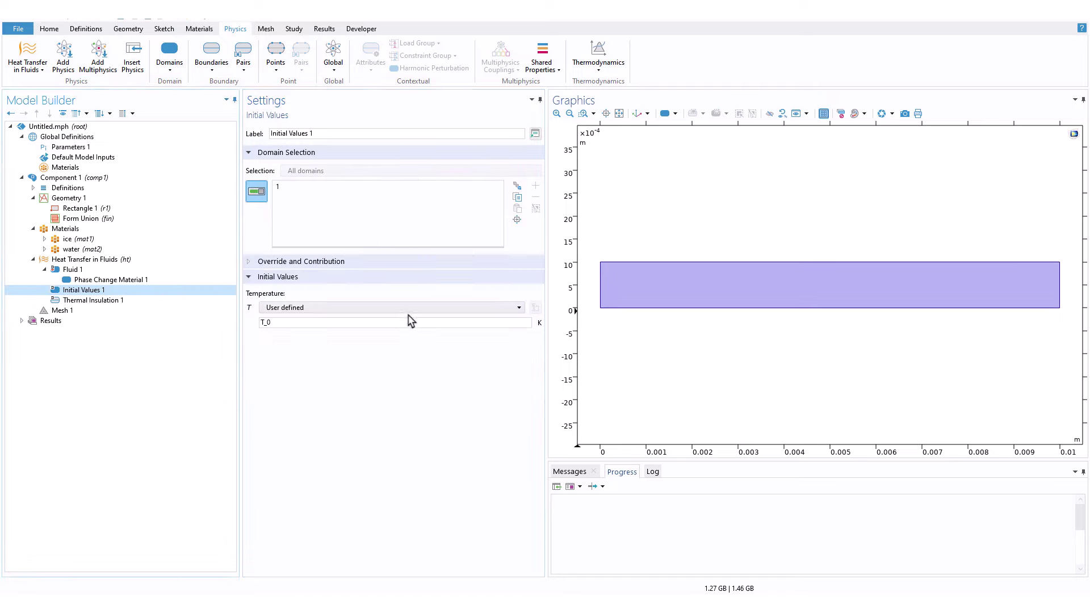
- Add a Temperature boundary condition to Heat Transfer in Fluids and apply it to boundary 4, the rectangle's right edge
left_click(116, 301)
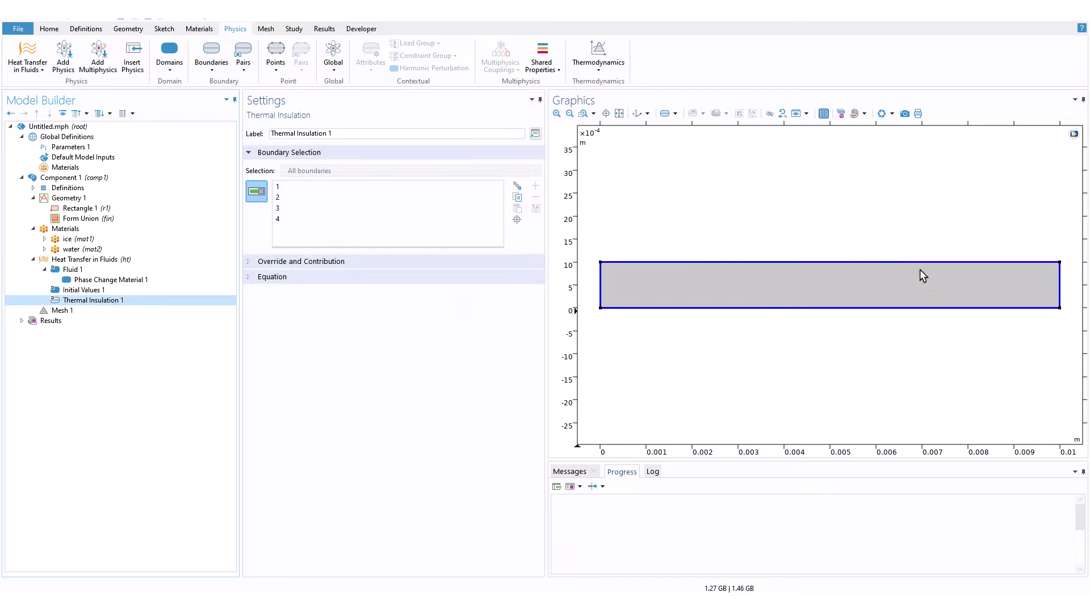
left_click(118, 261)
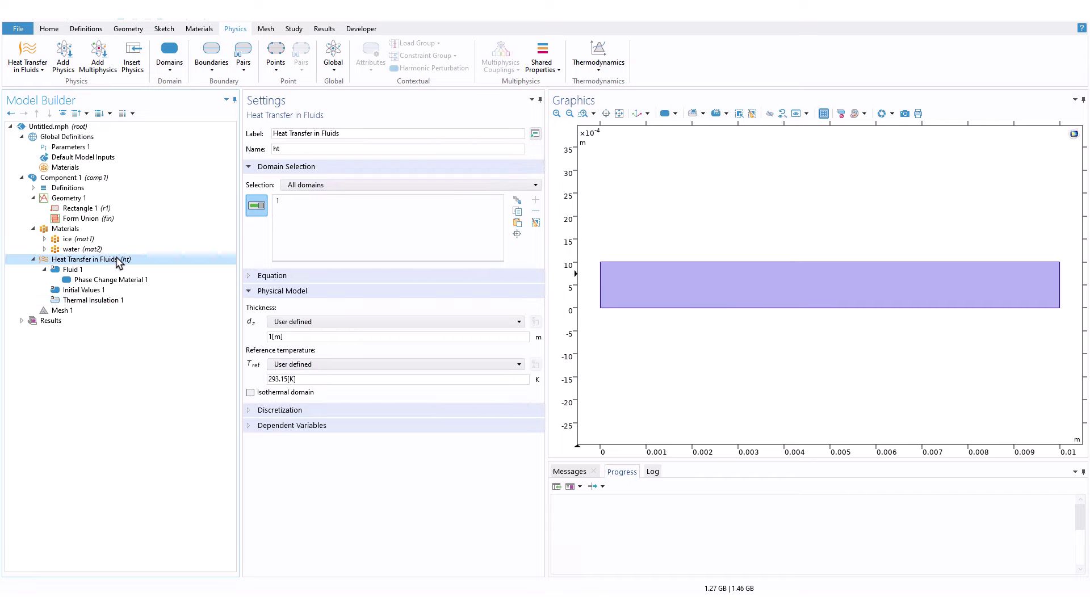
right_click(118, 260)
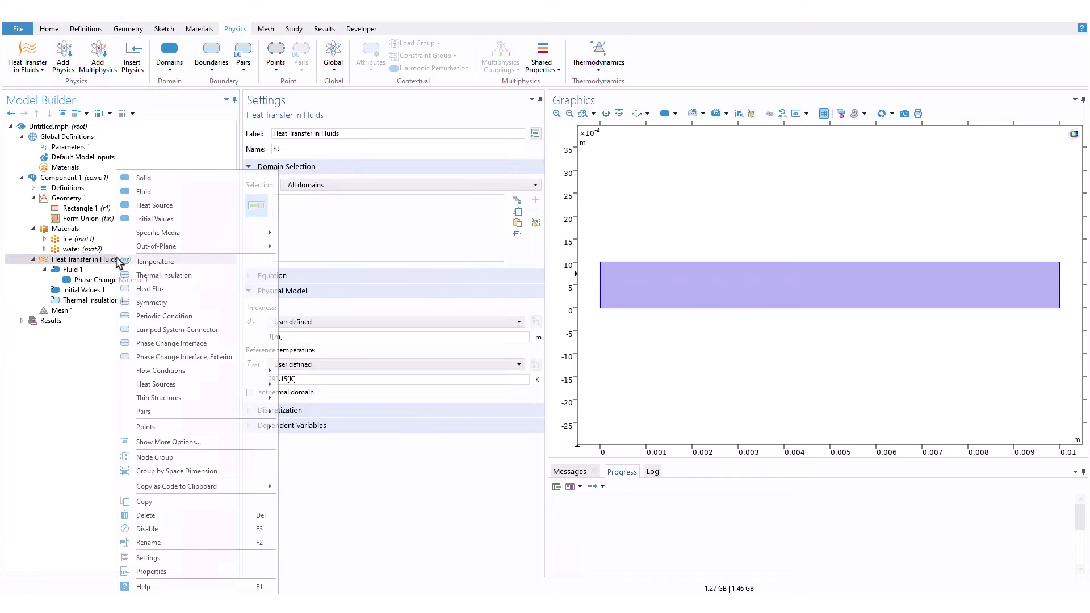
left_click(149, 262)
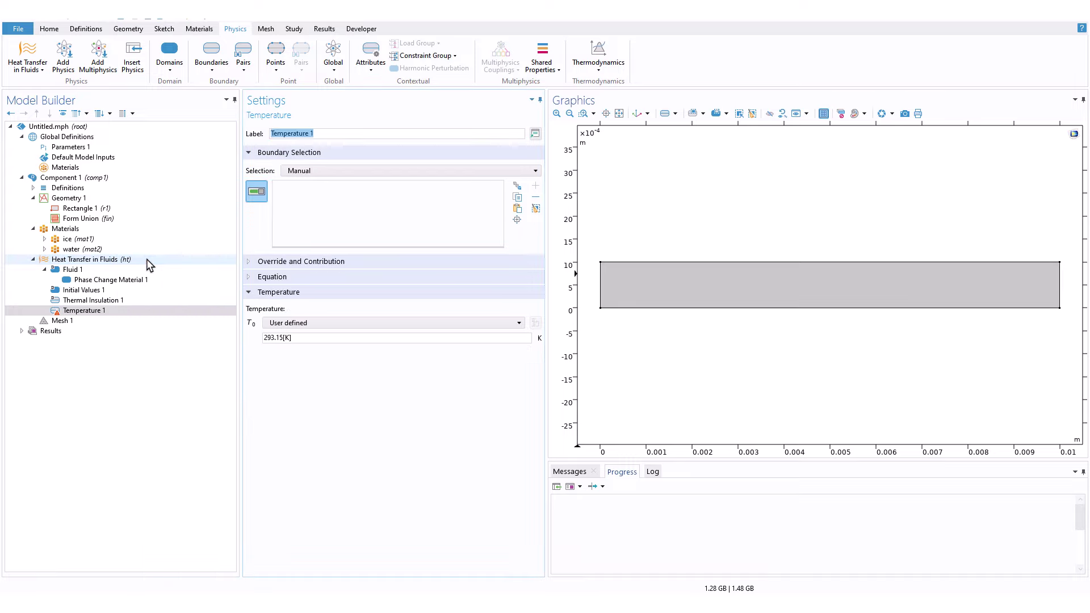
left_click(1059, 284)
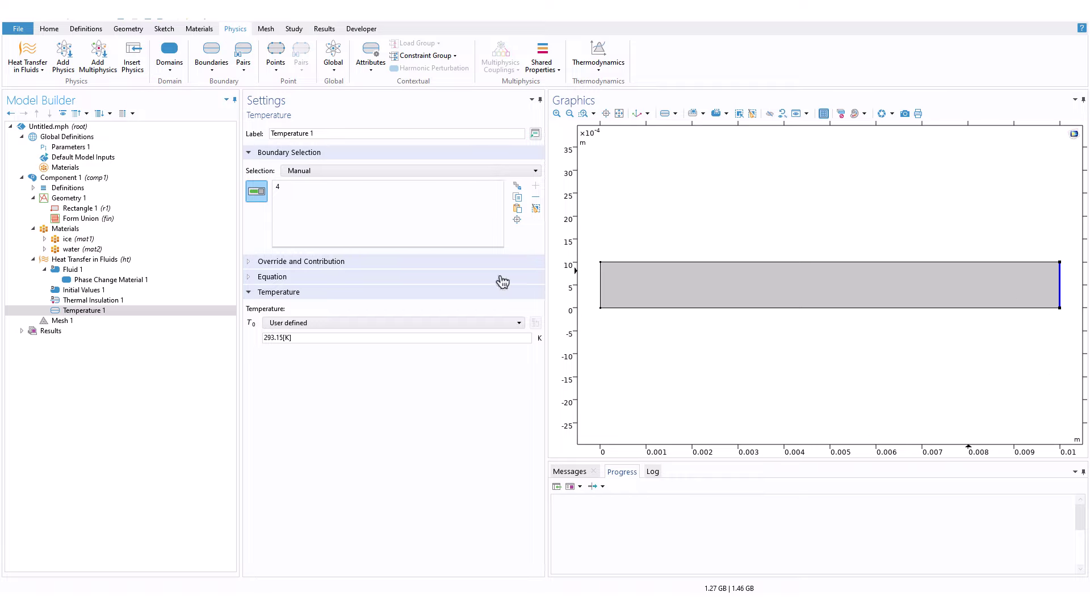
- Add a Step function under Global Definitions and name the function T_input
left_click(85, 138)
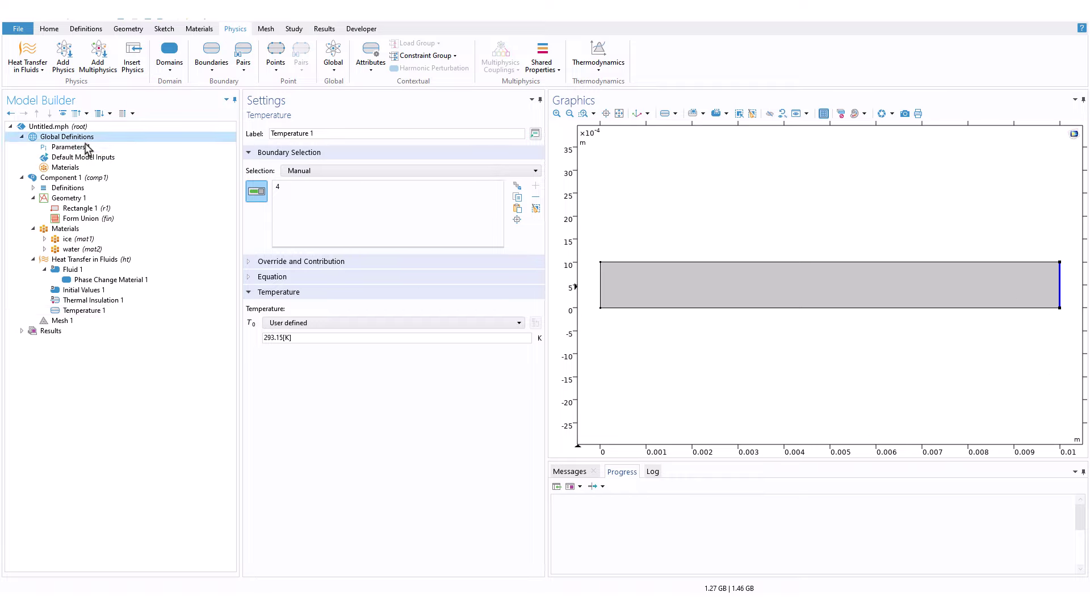
right_click(86, 139)
mouse_move(223, 183)
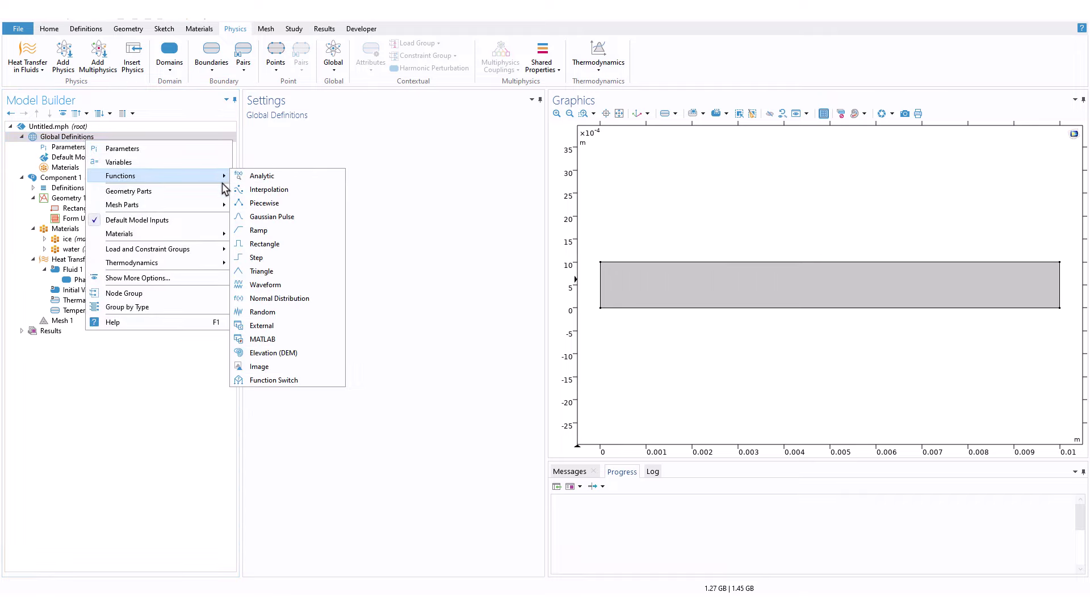
left_click(275, 257)
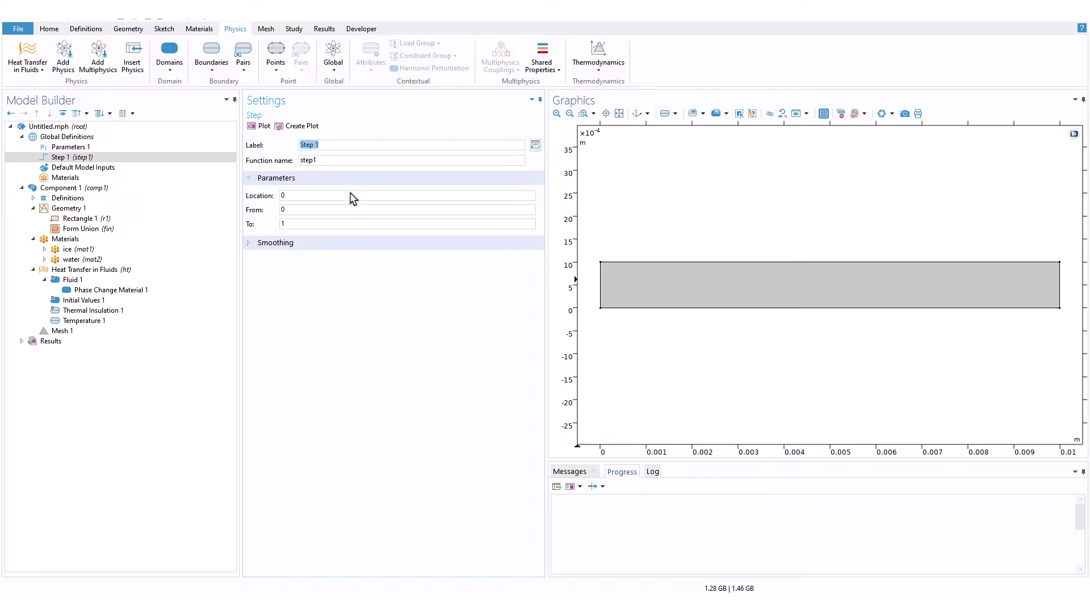
double_click(308, 161)
type("T")
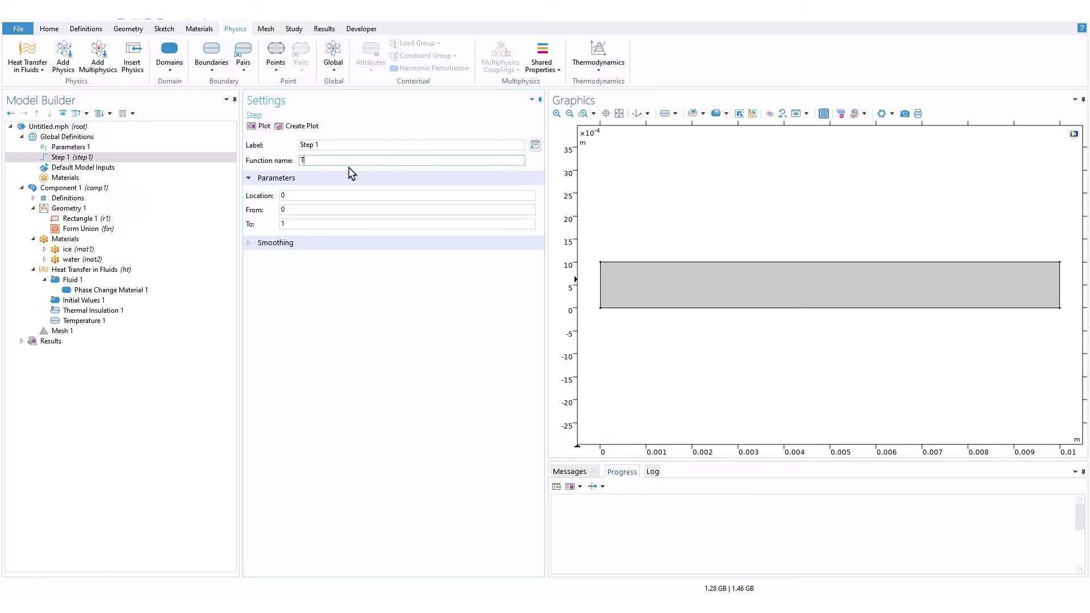
type("_input")
- Set the From value of the T_input step function to T_0
left_click(312, 193)
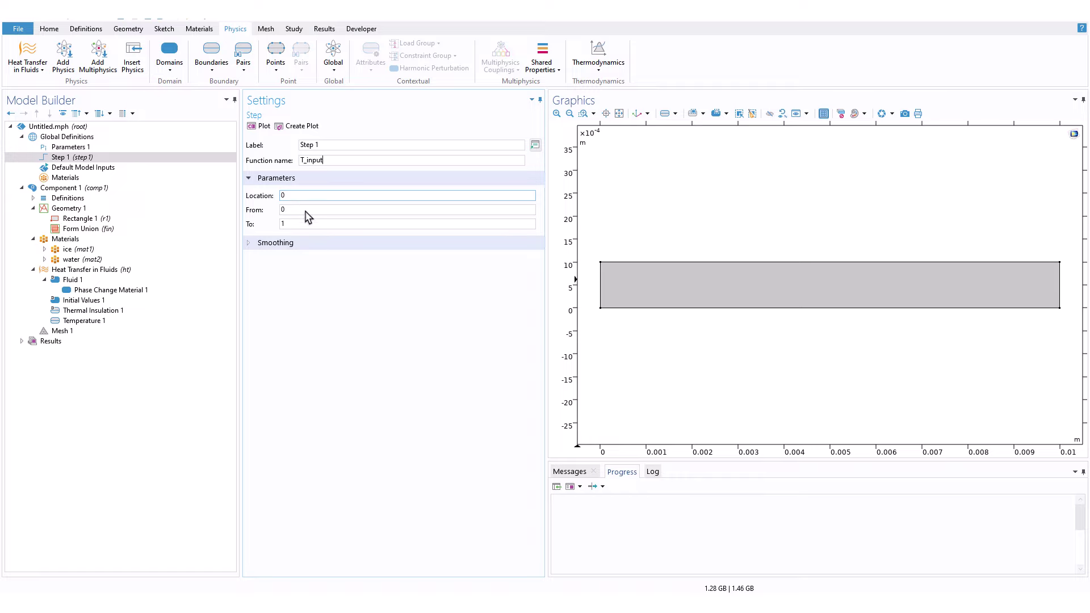
left_click(305, 210)
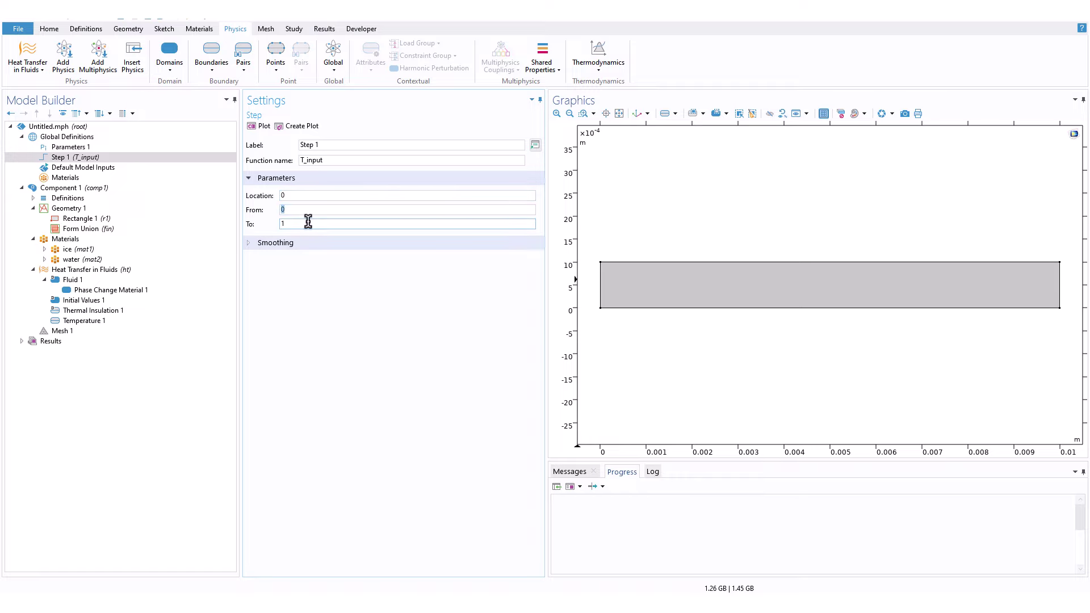
double_click(316, 213)
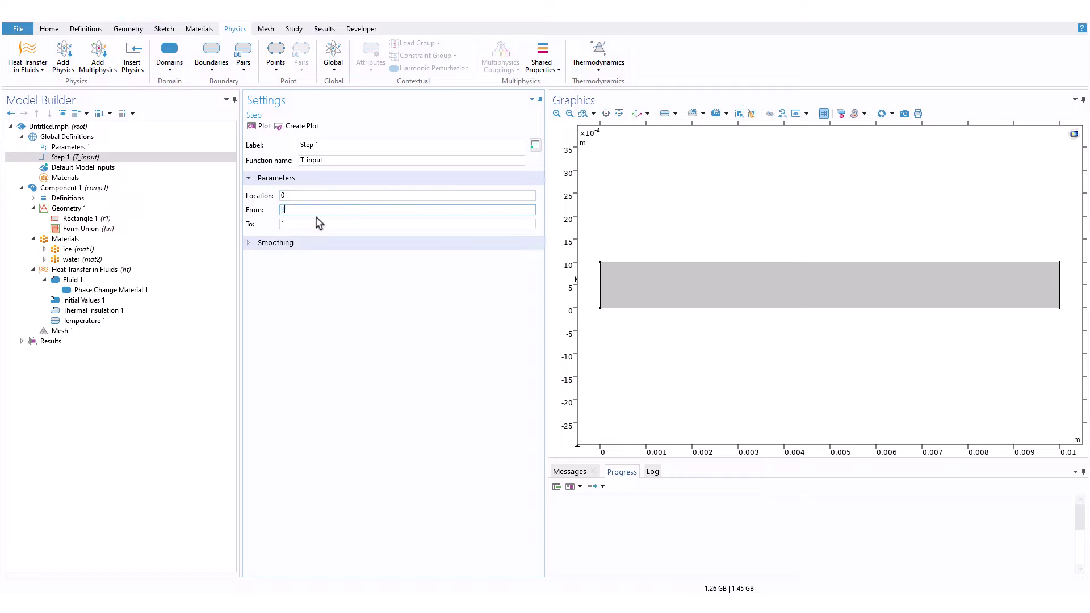
type("T_0")
- Set the To value of the T_input step function to T_hot, copying the name from the global parameters
double_click(293, 224)
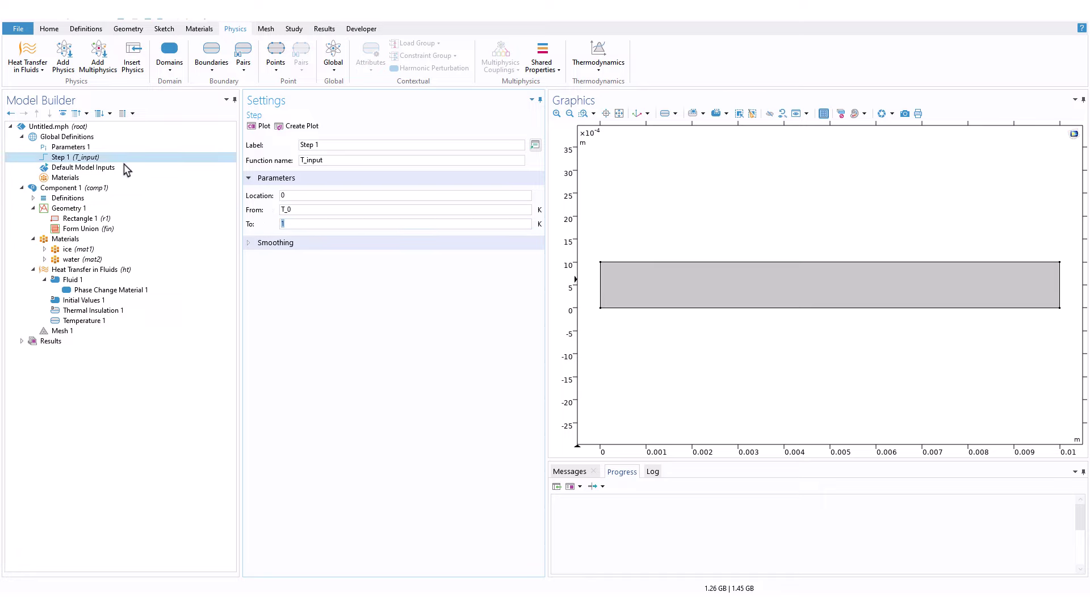
left_click(85, 148)
left_click(264, 206)
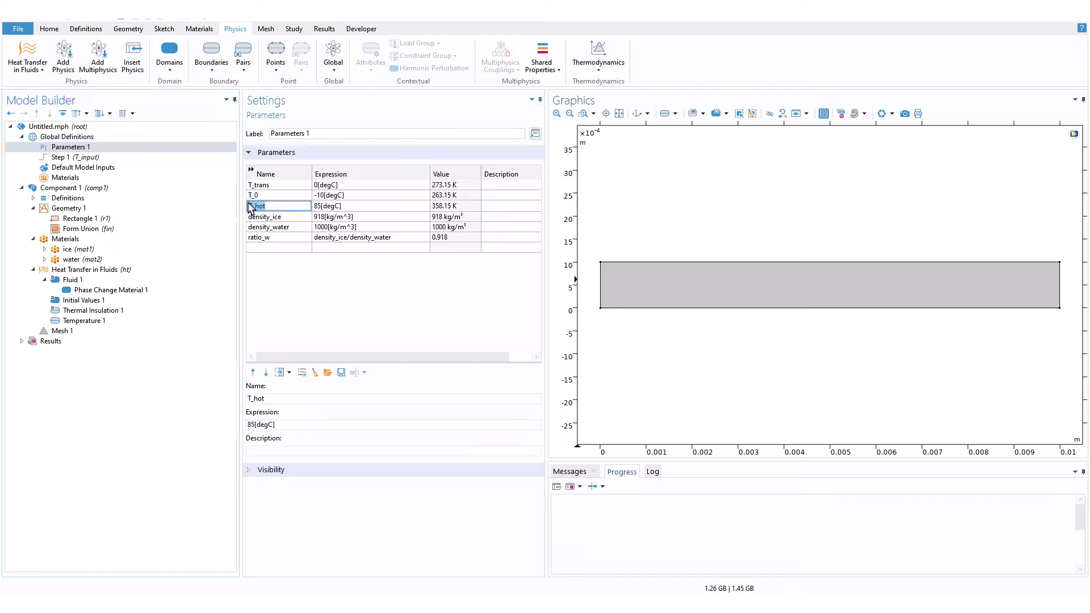
right_click(251, 206)
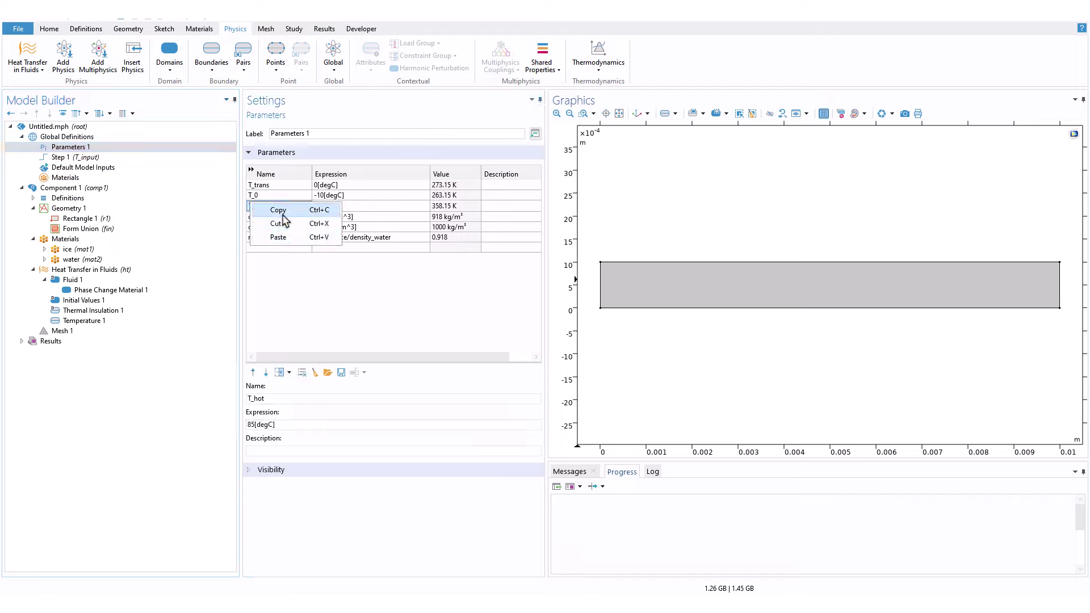
left_click(277, 210)
left_click(85, 157)
double_click(300, 224)
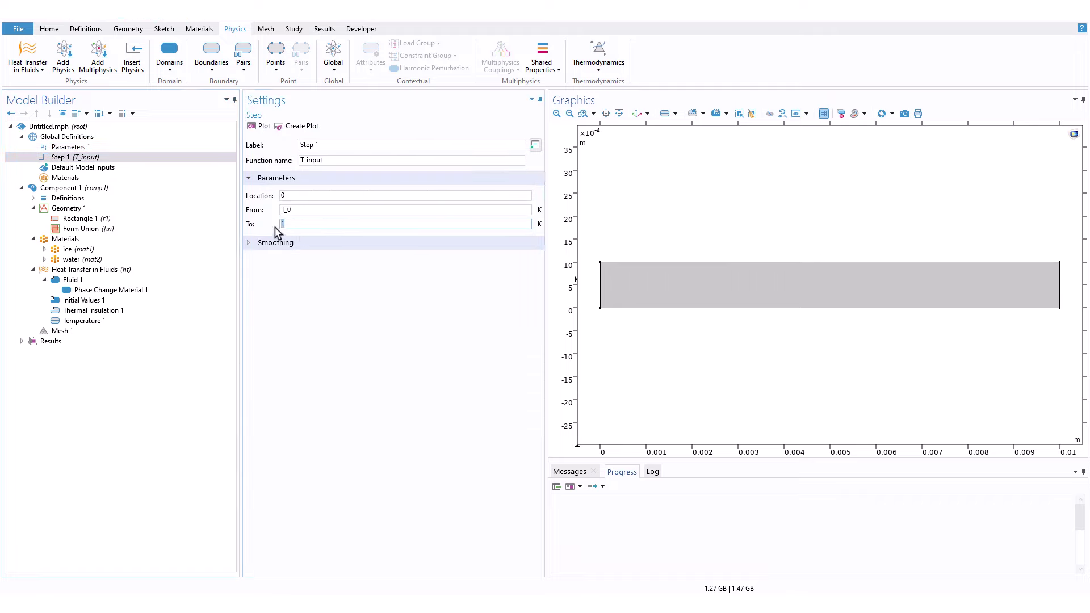
right_click(283, 228)
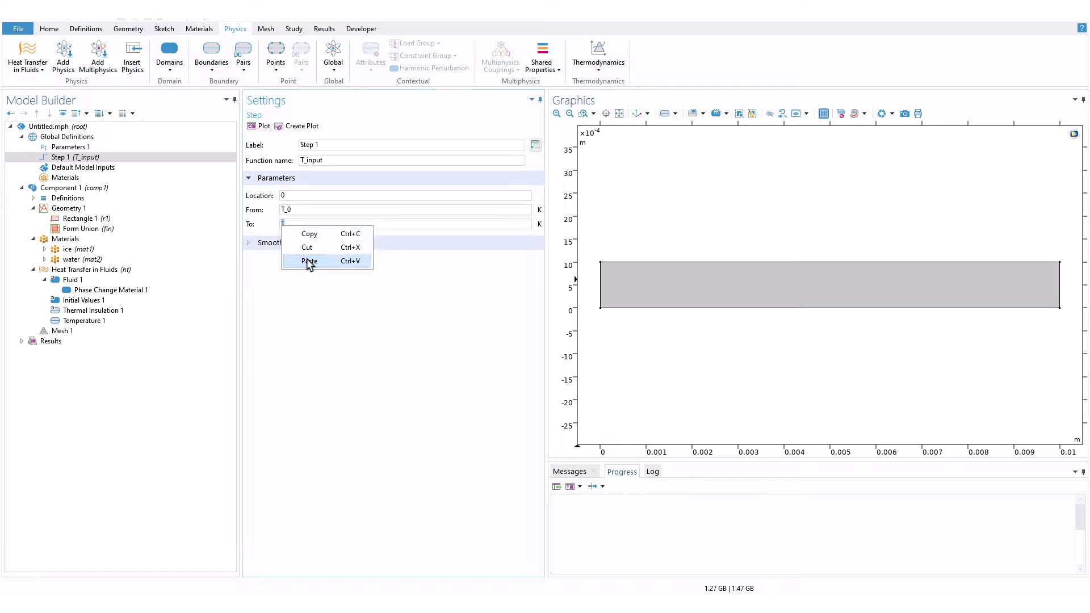
left_click(309, 260)
- Set the location of the T_input step to 0.04 and plot the function before and after the change
left_click(263, 127)
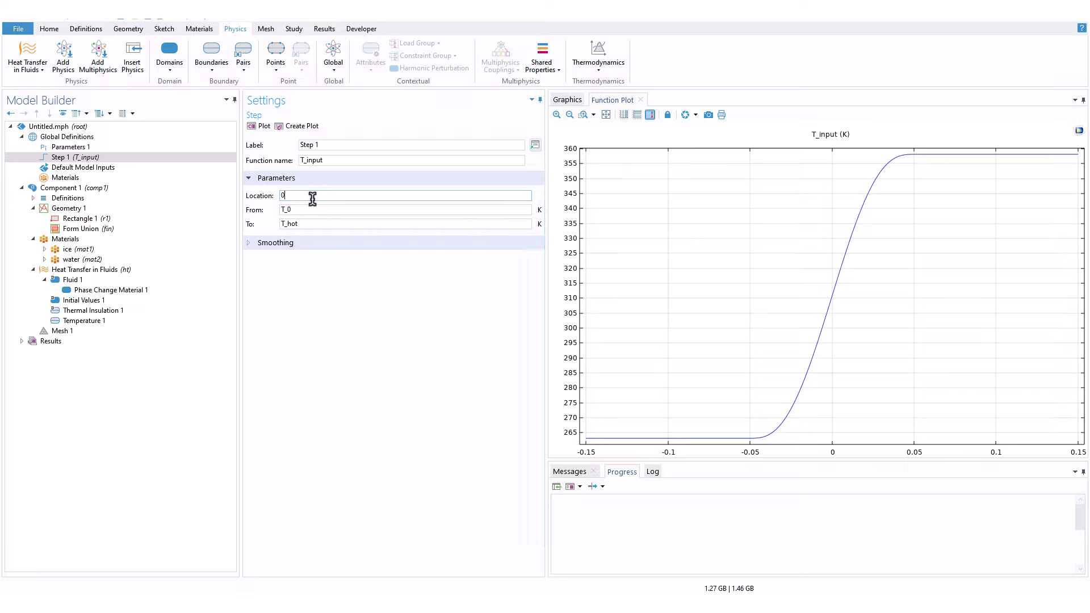
type(".04")
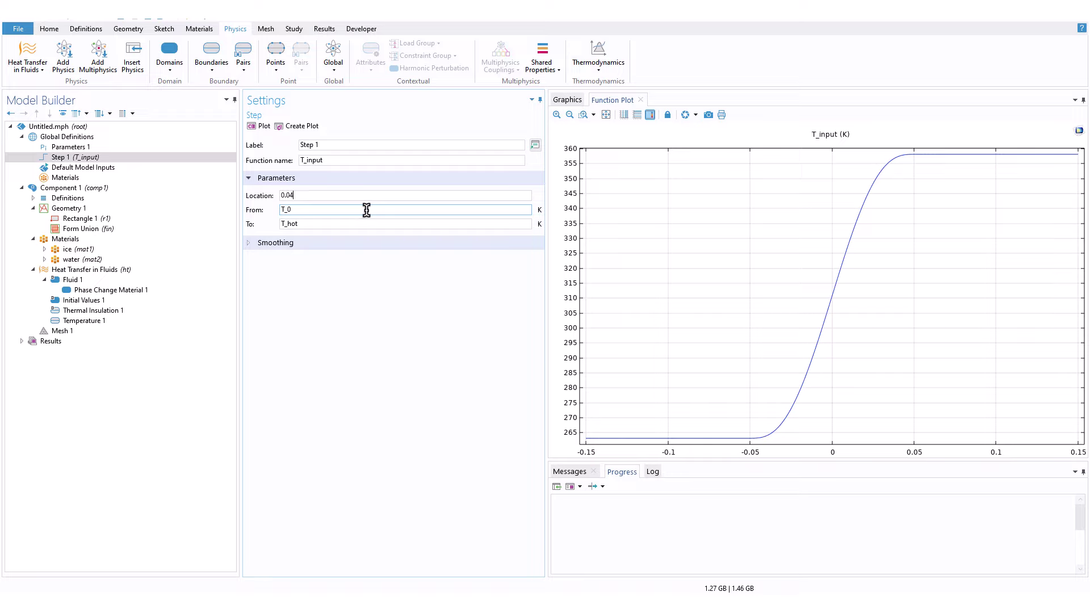
left_click(262, 125)
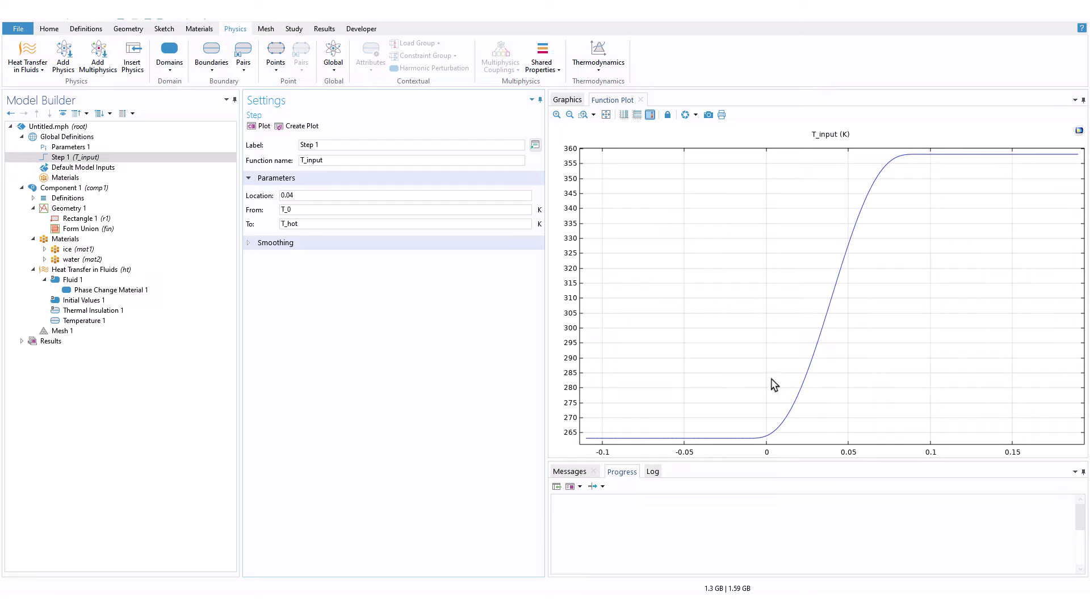
- Set the user-defined temperature in Temperature 1 to T_input(t[1/s]), reusing the step function's name
left_click(80, 321)
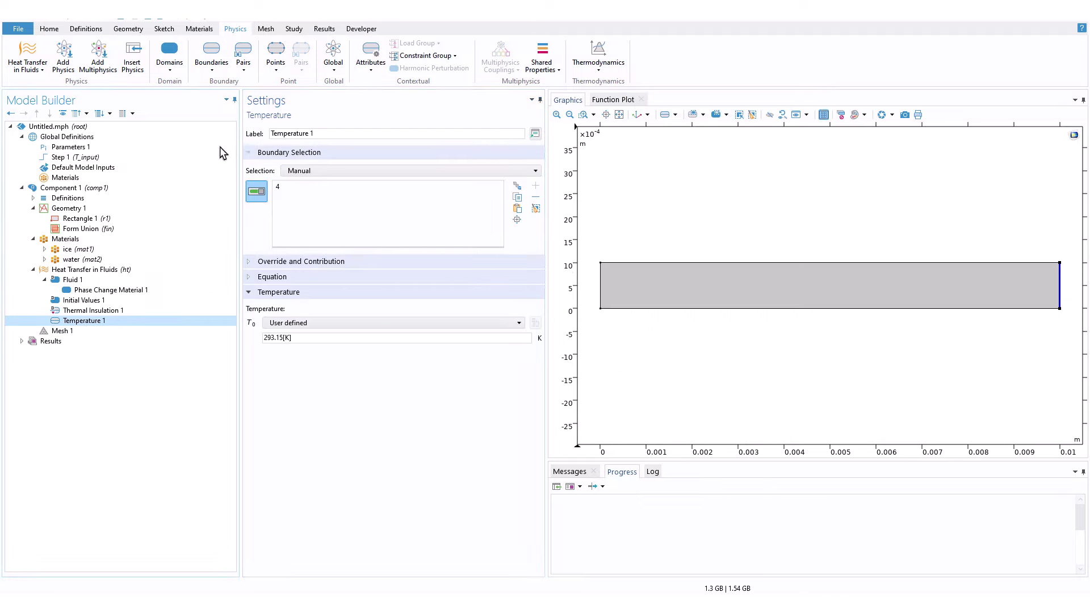
left_click(110, 159)
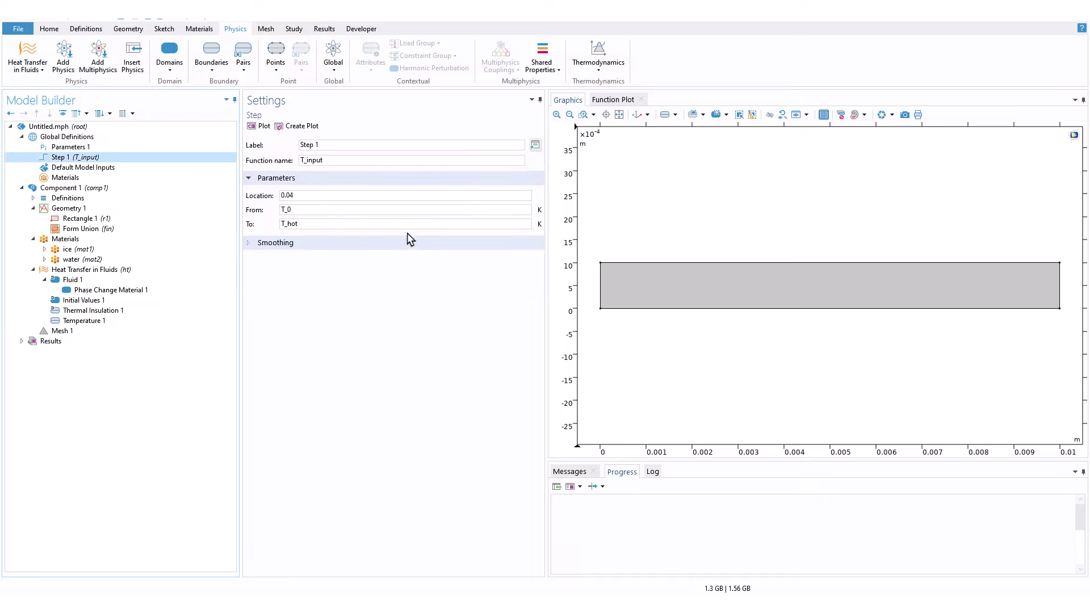
left_click(341, 158)
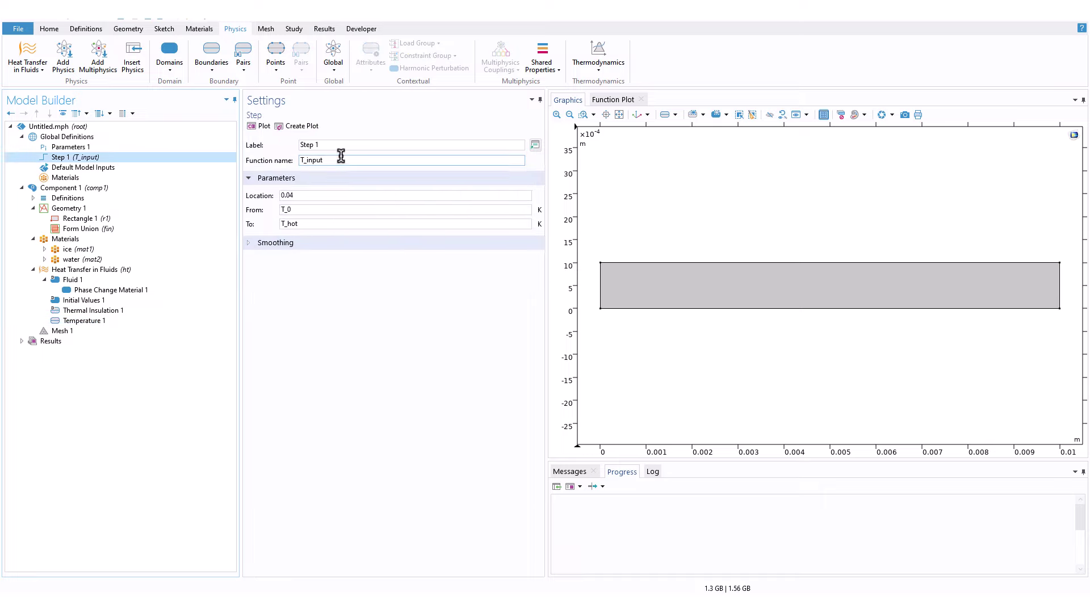
left_click_drag(340, 158, 299, 161)
right_click(317, 162)
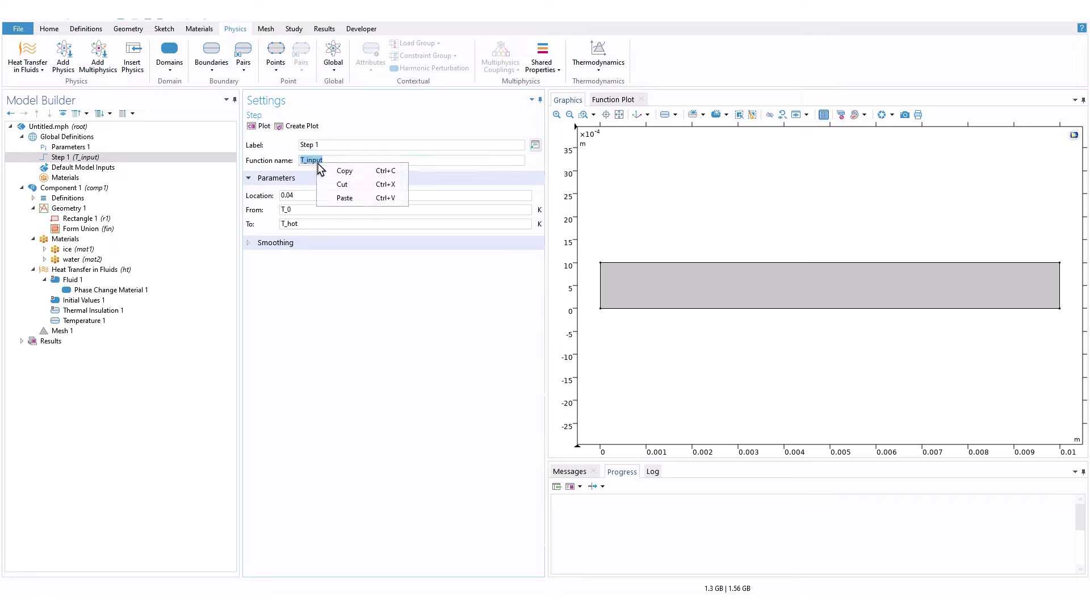
left_click(345, 171)
left_click(85, 321)
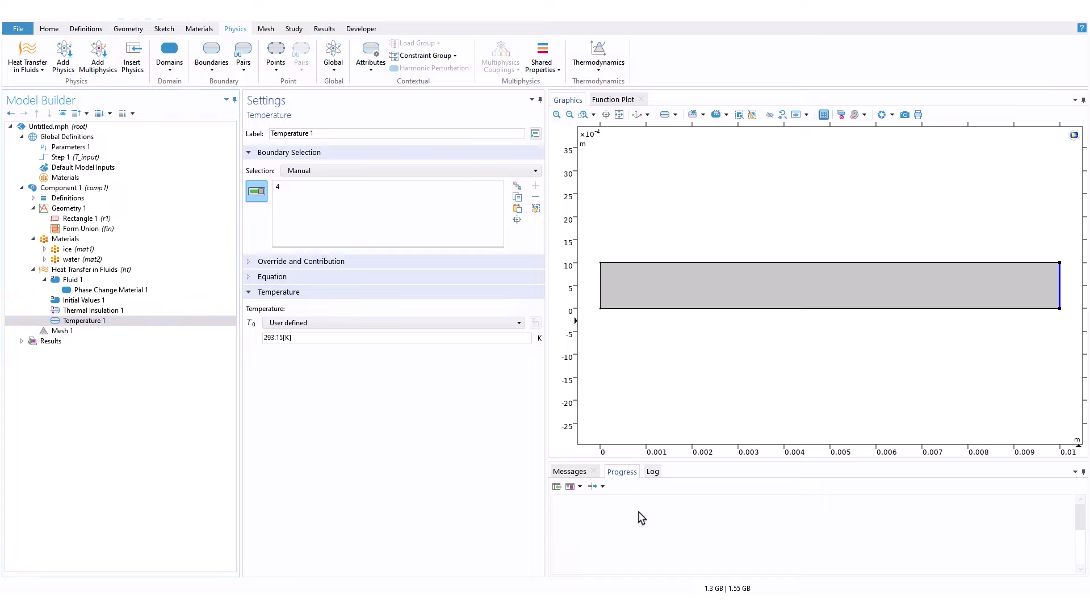
triple_click(307, 338)
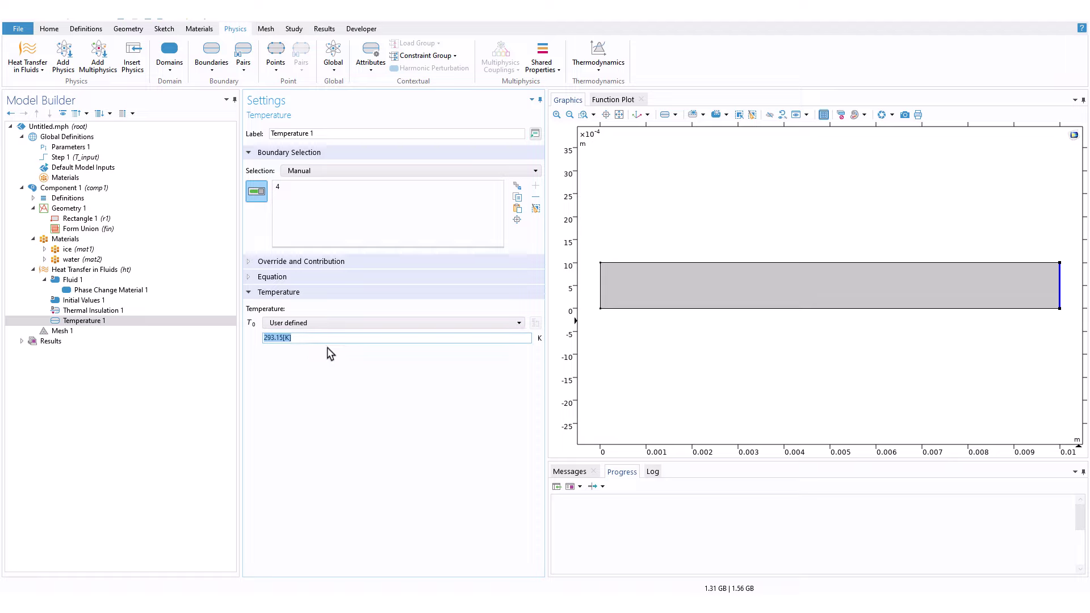
right_click(287, 339)
left_click(323, 375)
key("Return")
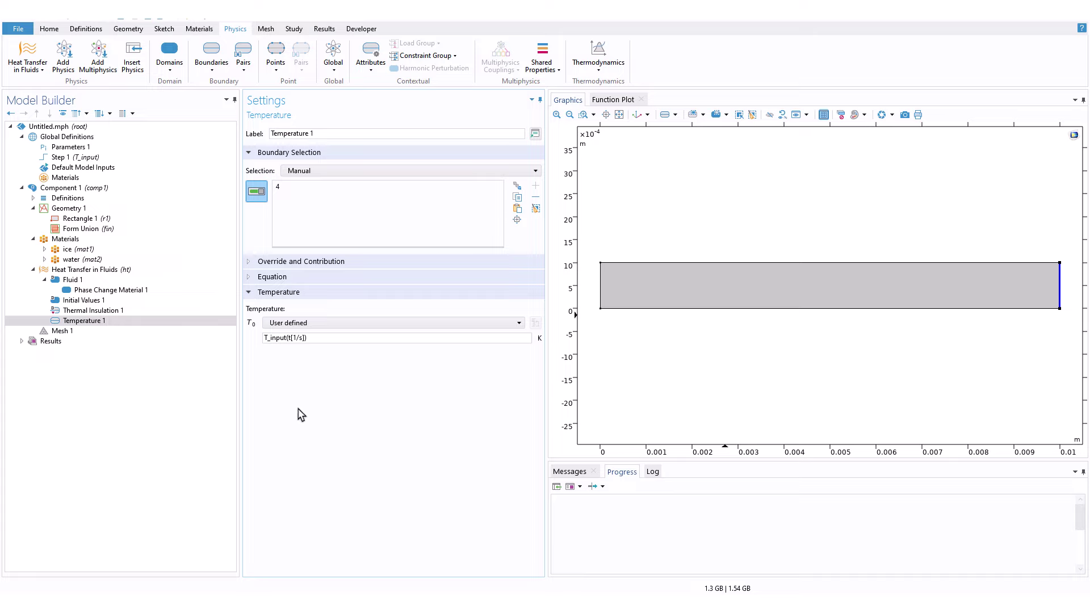
- Build Mesh 1 as a physics-controlled mesh with Normal element size
left_click(85, 332)
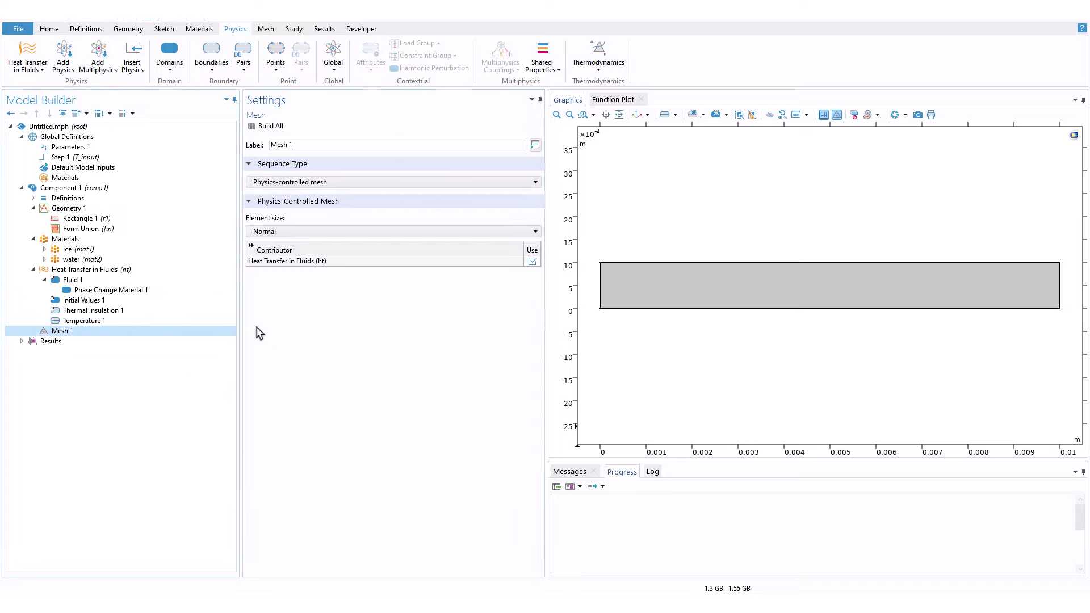
left_click(266, 126)
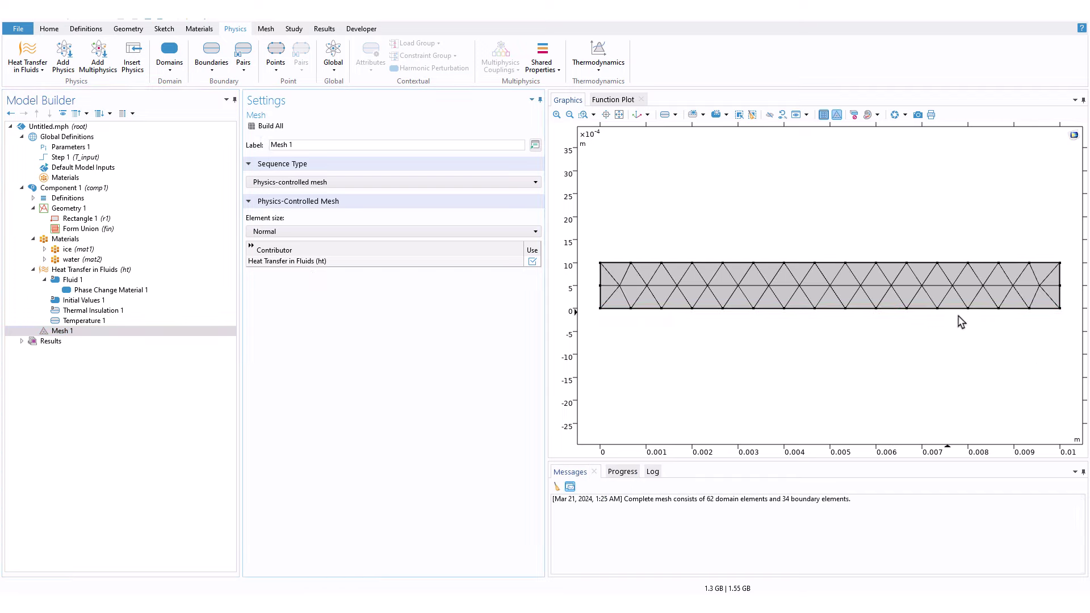
left_click(625, 472)
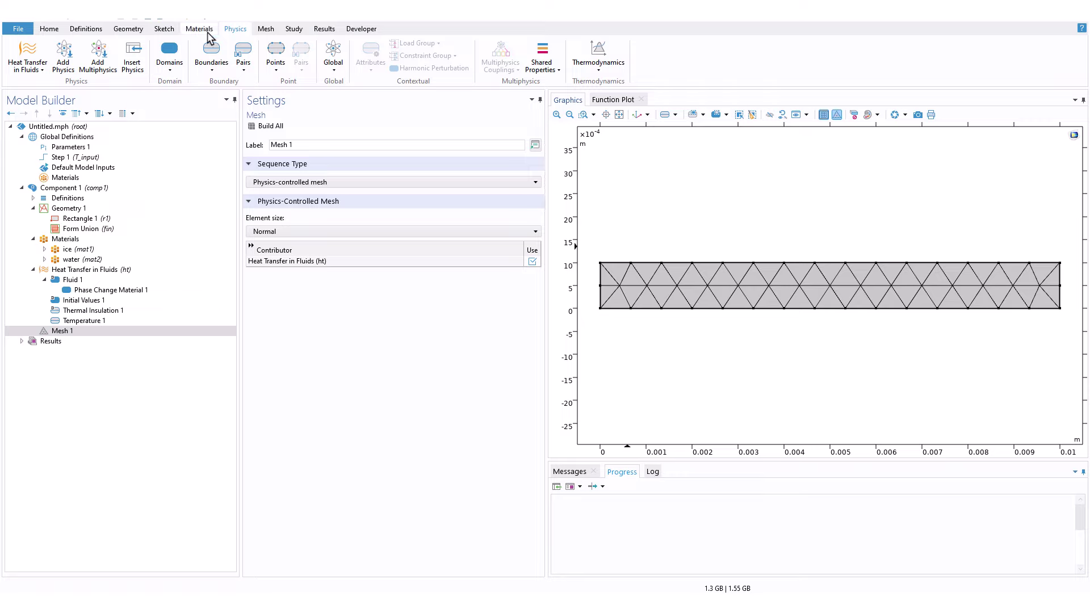
- Change the sequence type of Mesh 1 to User-controlled mesh
left_click(269, 29)
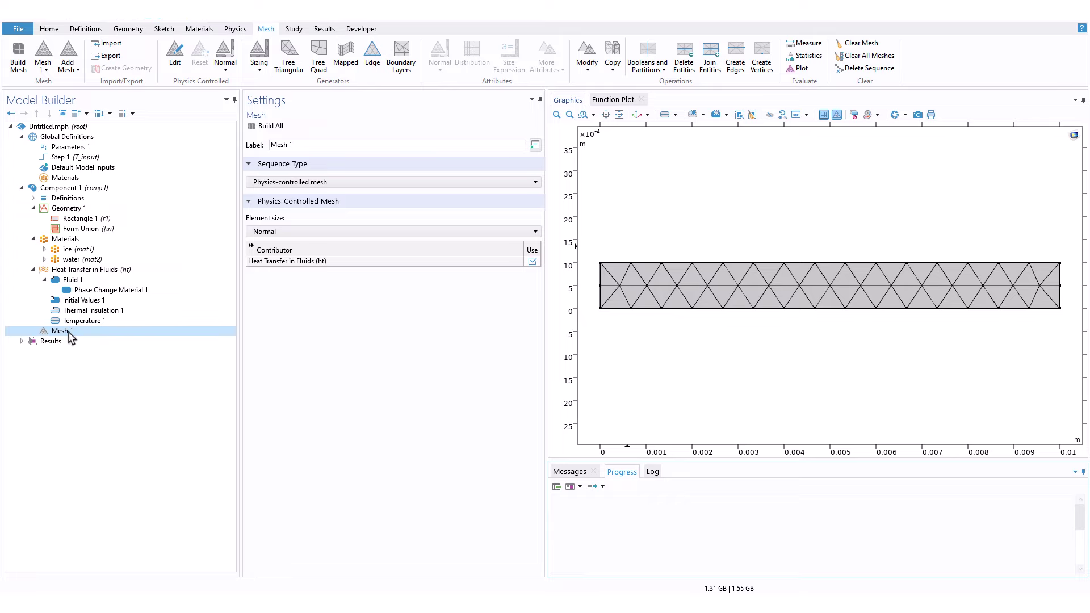
left_click(307, 182)
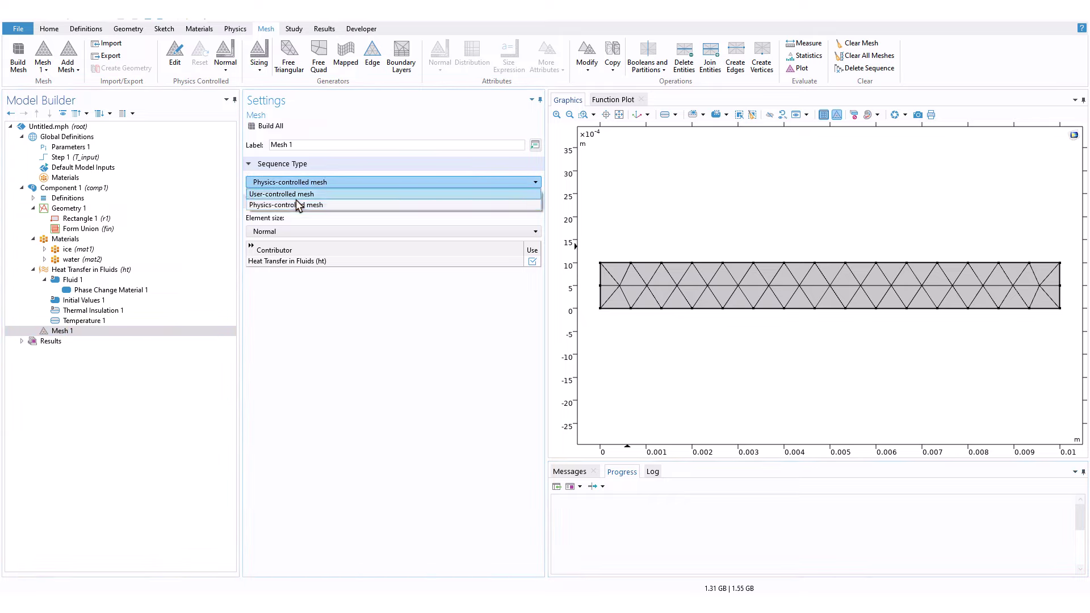
left_click(295, 194)
left_click(94, 342)
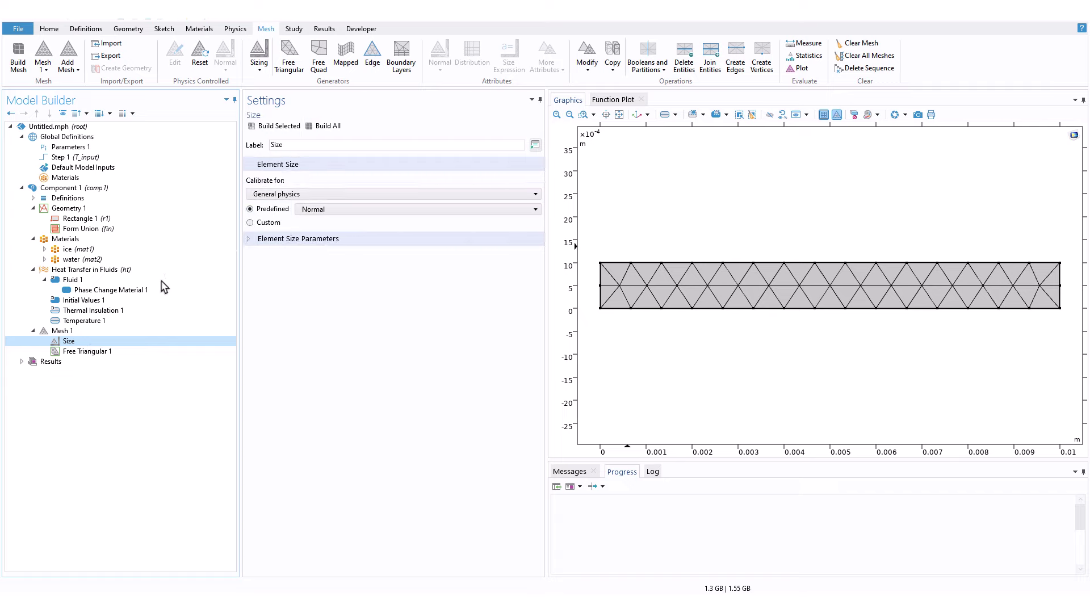
left_click(80, 332)
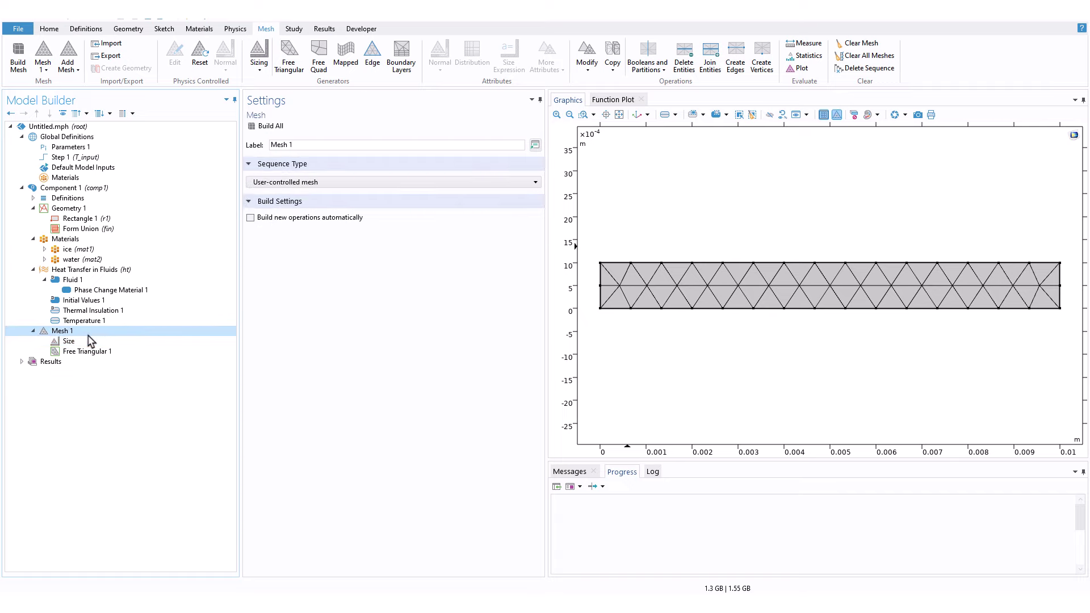
- Add a Distribution to Free Triangular 1 and move it out to sit directly under Mesh 1, ahead of Free Triangular 1
left_click(93, 351)
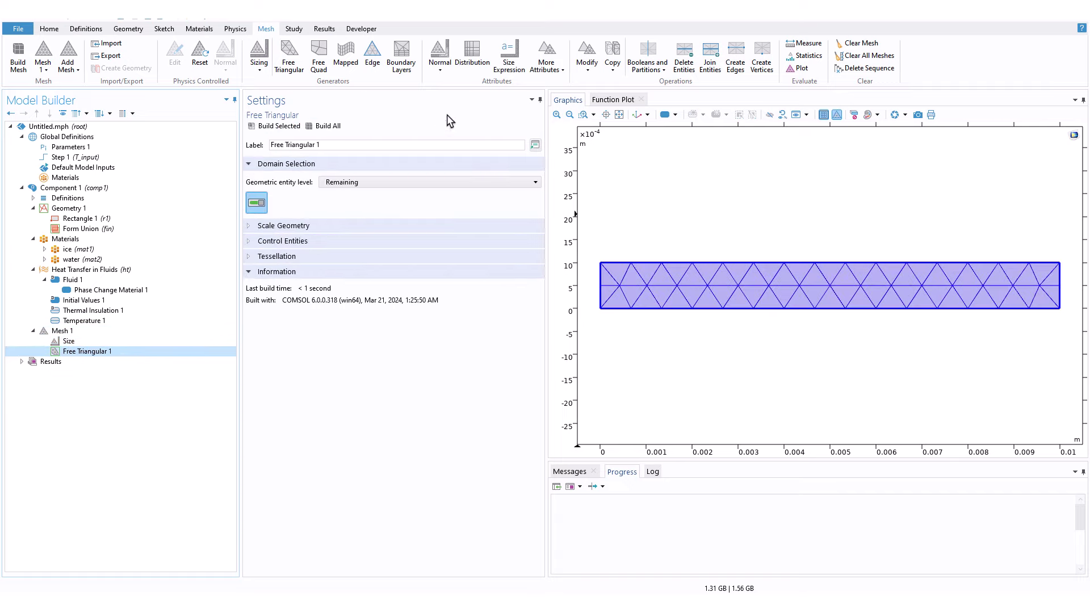
left_click(472, 54)
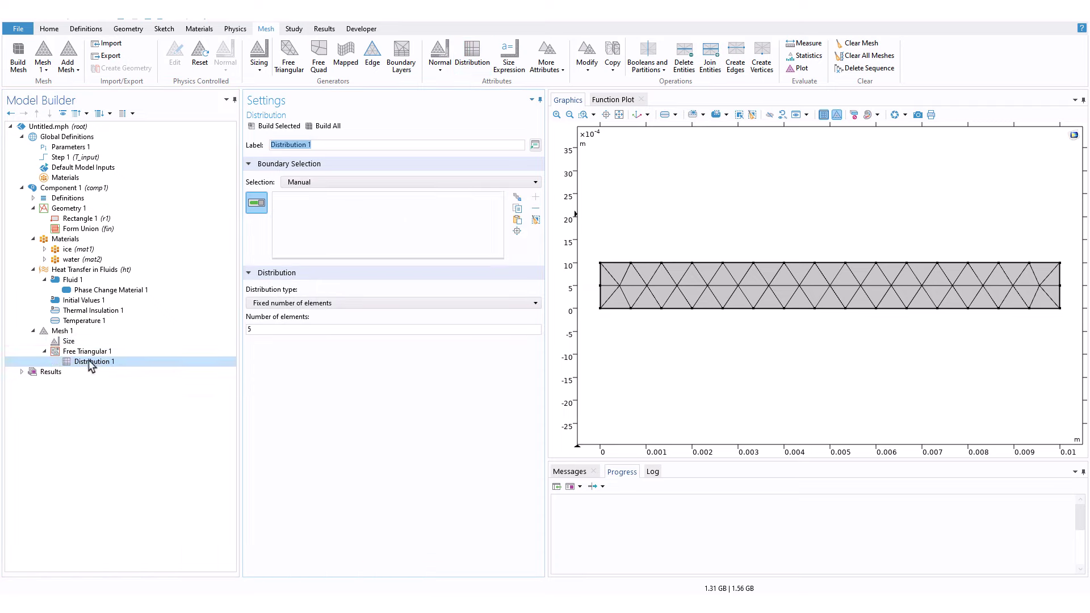
left_click_drag(91, 365, 128, 352)
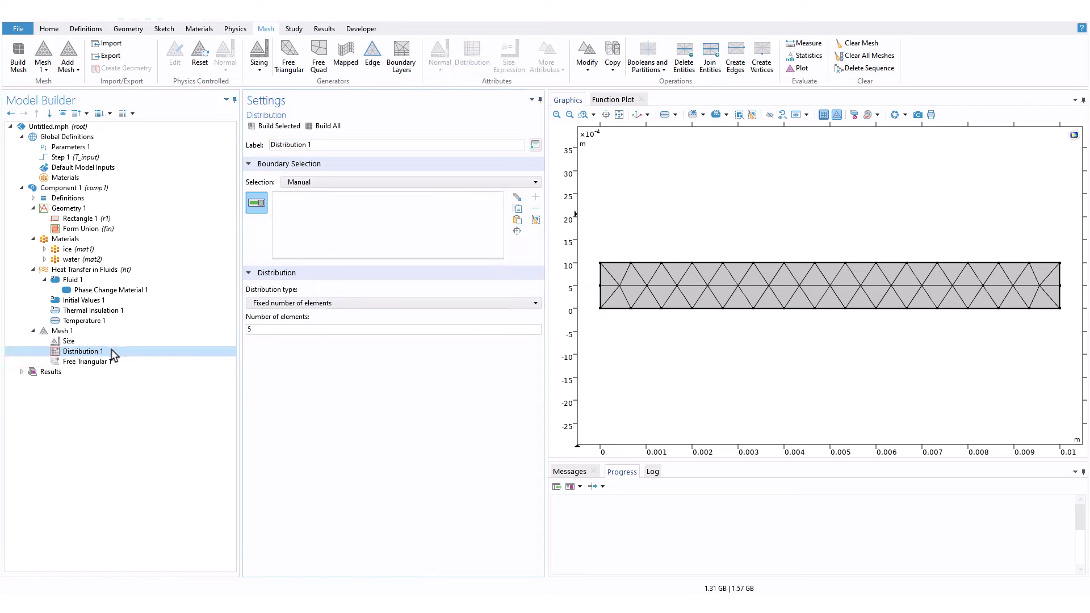
- Apply Distribution 1 to boundaries 2 and 3, the rectangle's long edges, with a fixed number of 50 elements
left_click(782, 264)
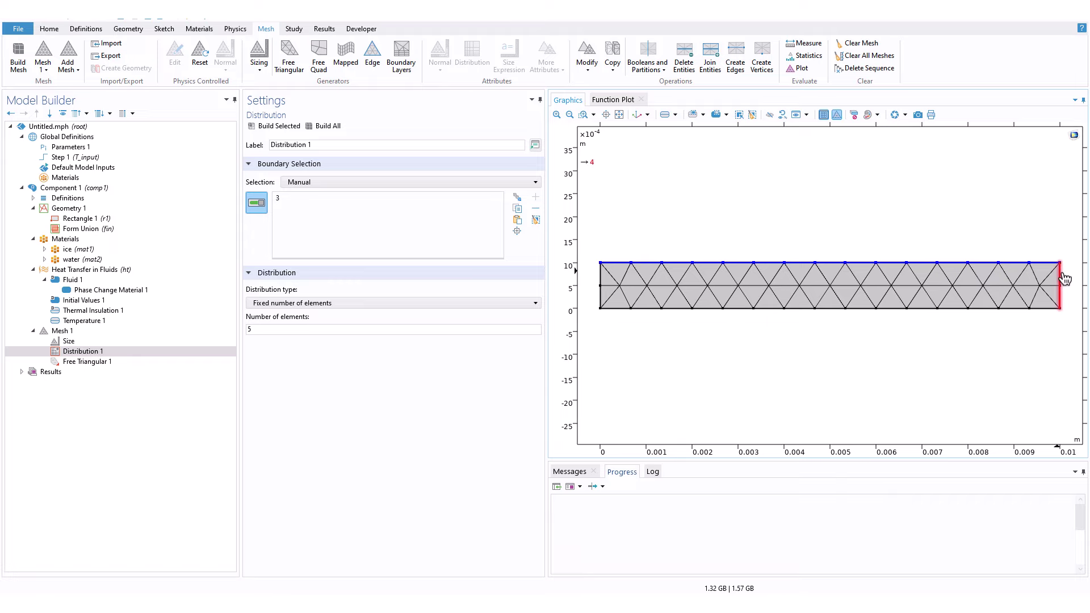
left_click(948, 309)
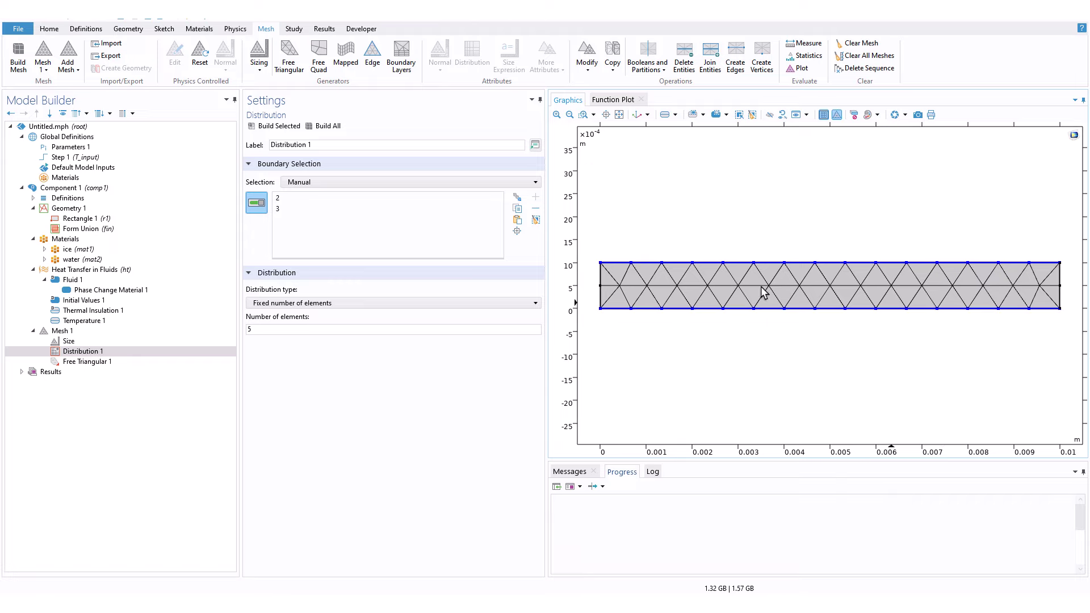
left_click(261, 329)
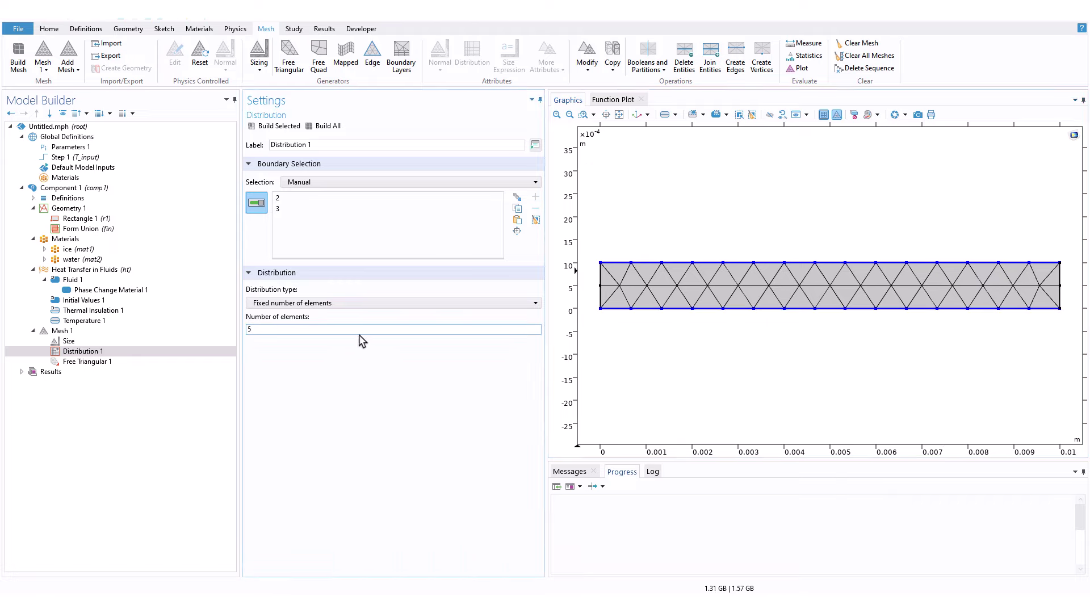
- Duplicate Distribution 1 and assign the copy to boundary 4, the rectangle's right edge
left_click(105, 354)
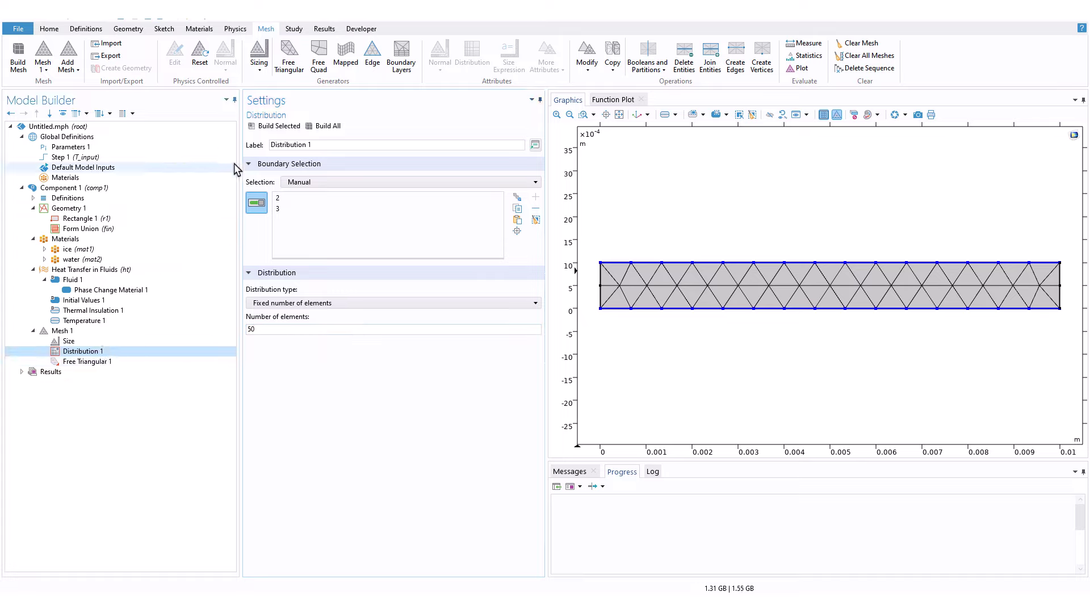
right_click(120, 350)
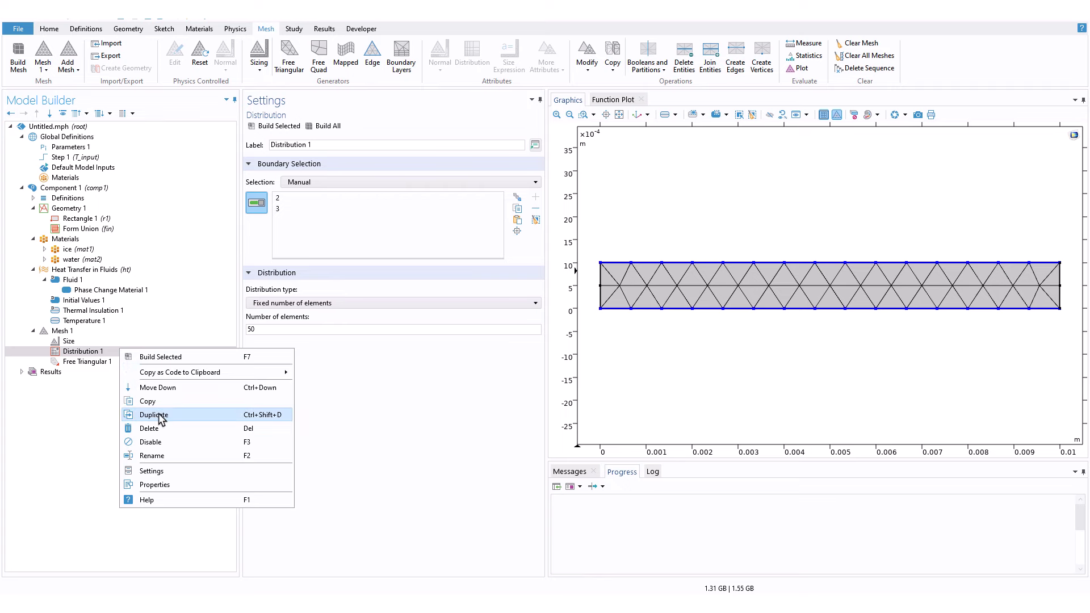
left_click(144, 424)
left_click(535, 220)
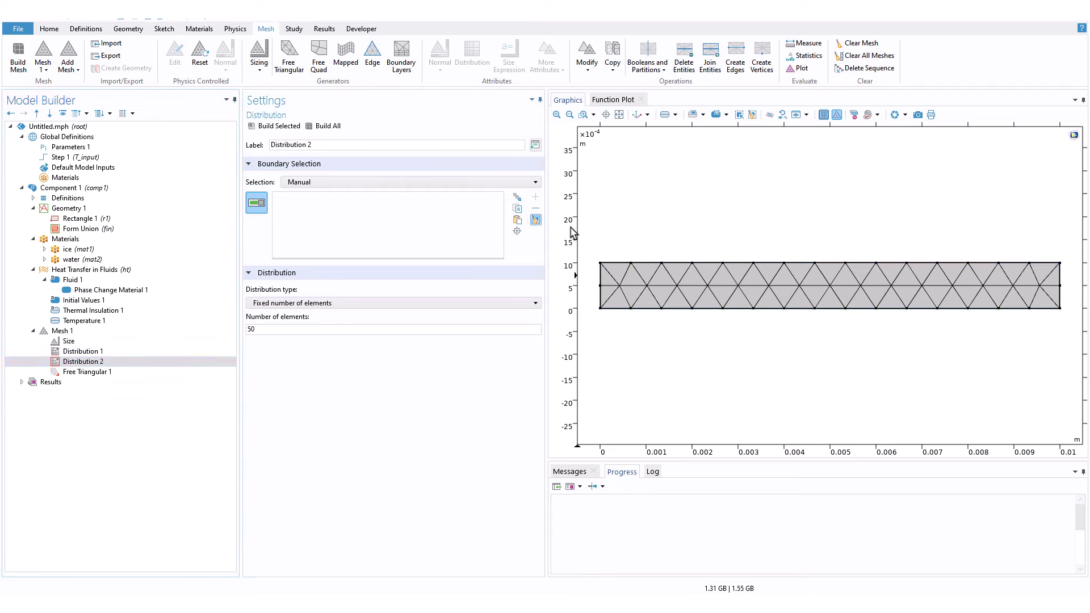
left_click(1060, 284)
- Set the fixed number of elements in Distribution 2 to 16
left_click(295, 329)
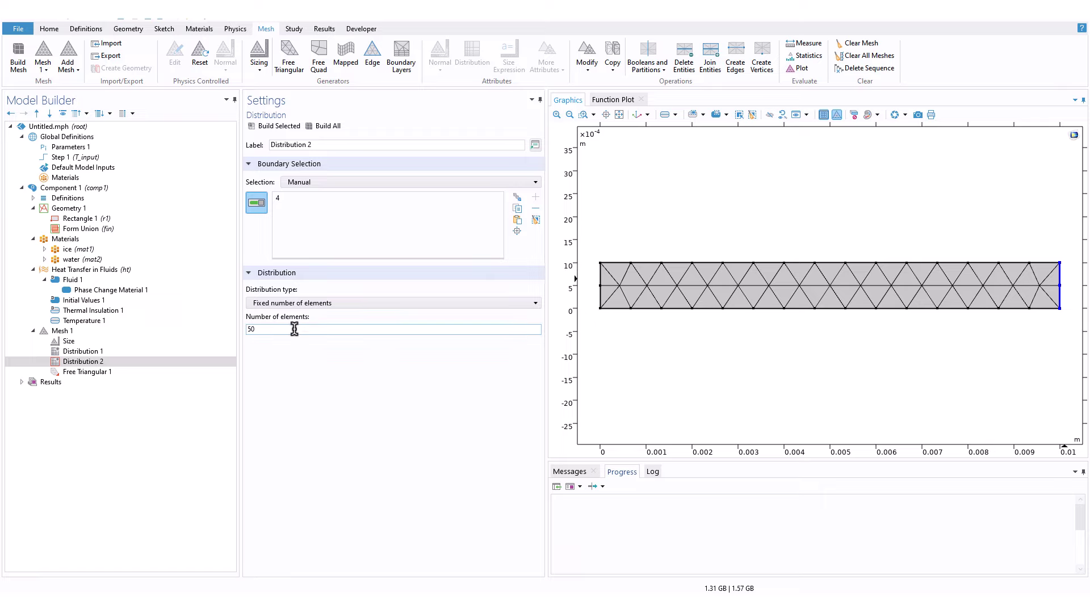
double_click(265, 327)
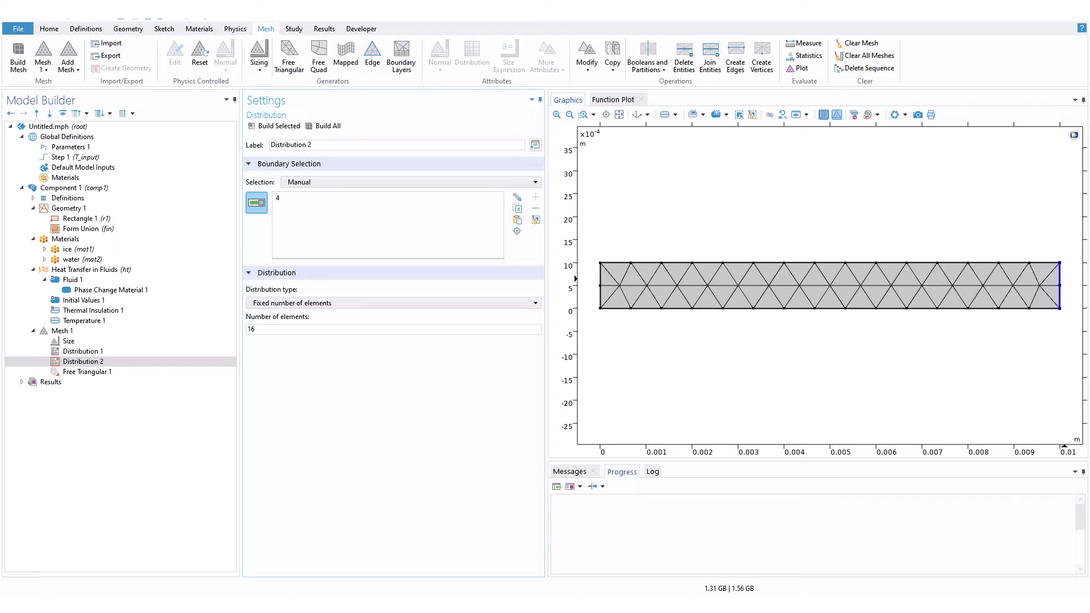
left_click(100, 373)
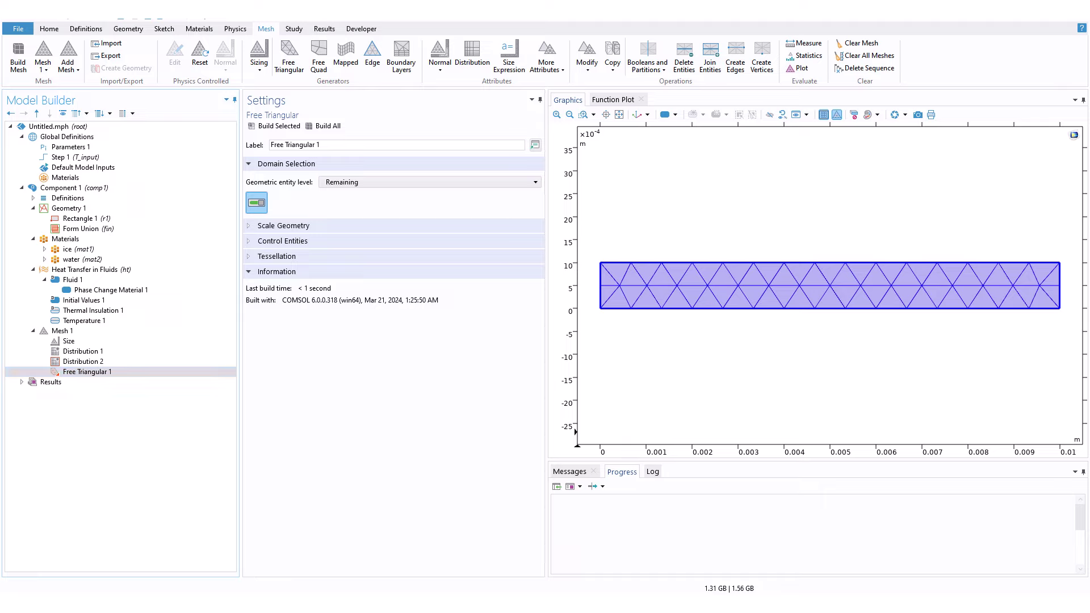
left_click(85, 362)
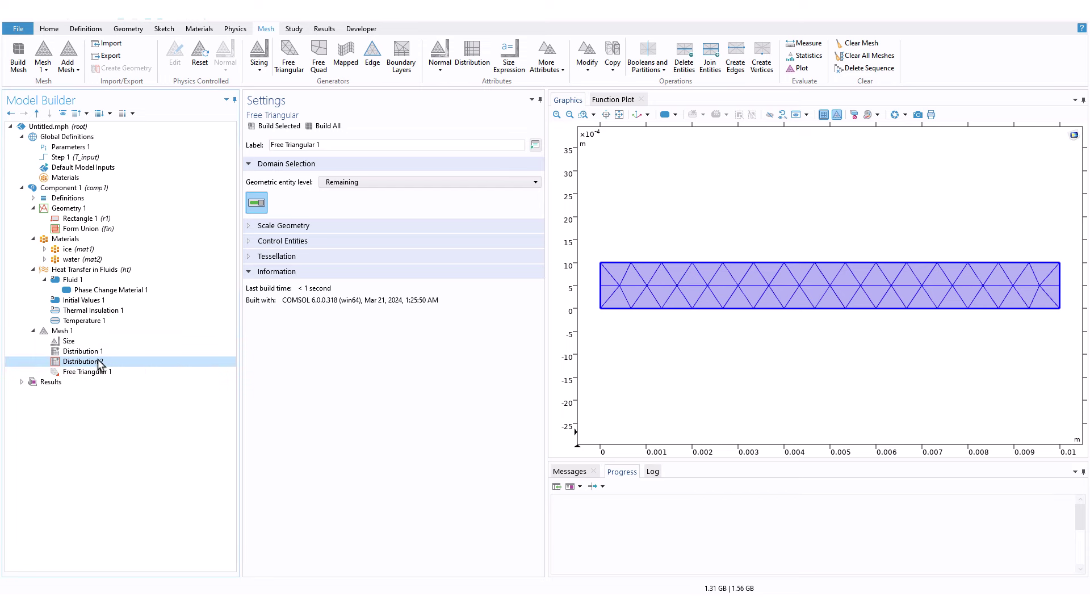
- Duplicate Distribution 2 and place the copy after Free Triangular 1 in the mesh sequence
right_click(100, 361)
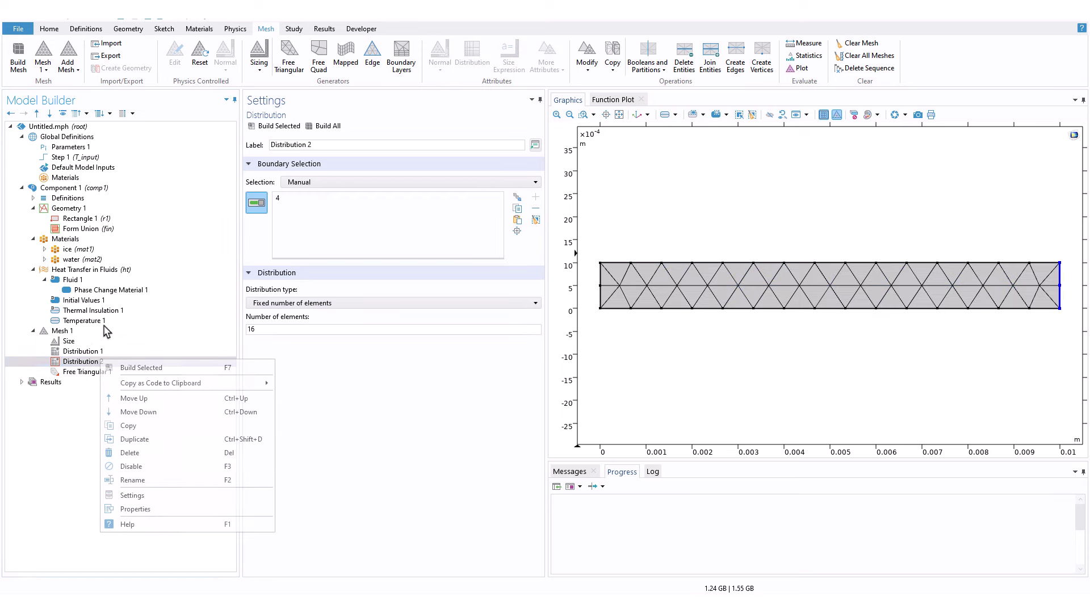
left_click(147, 439)
left_click_drag(100, 372, 98, 387)
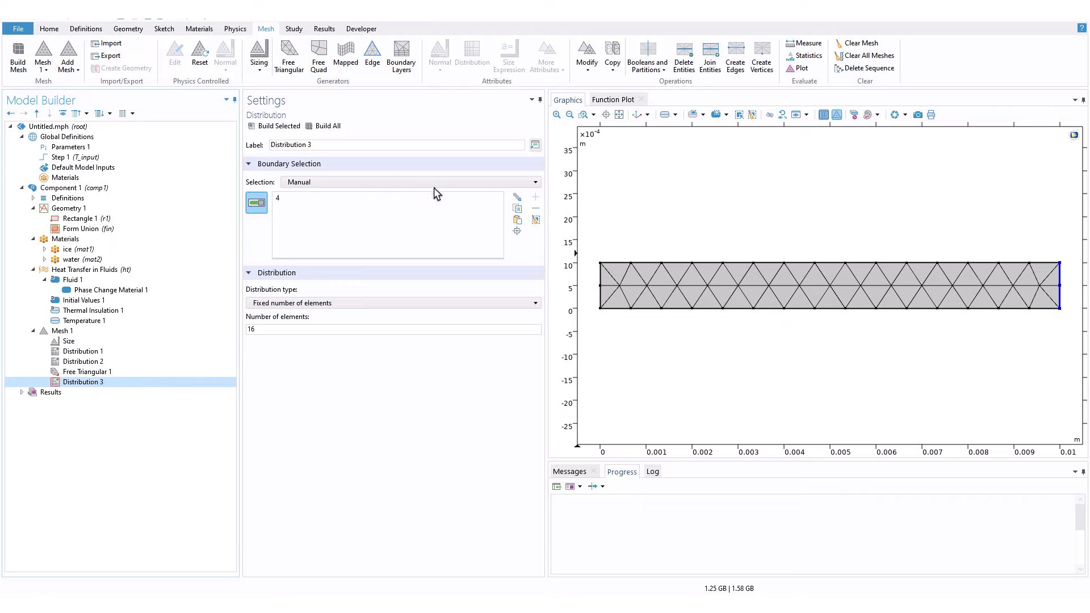
- Assign Distribution 3 to boundary 1, the rectangle's left edge, instead of boundary 4, with a fixed number of 4 elements
left_click(535, 219)
left_click(600, 285)
double_click(250, 329)
type("4")
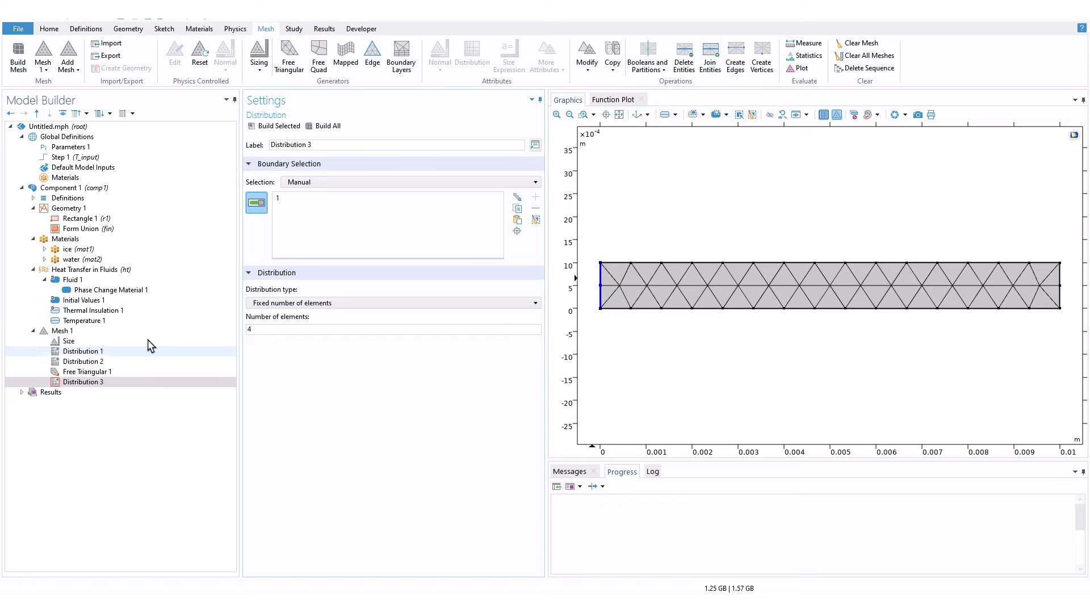
- Build the complete Mesh 1 sequence and collapse its node in the model tree
left_click(63, 331)
left_click(271, 126)
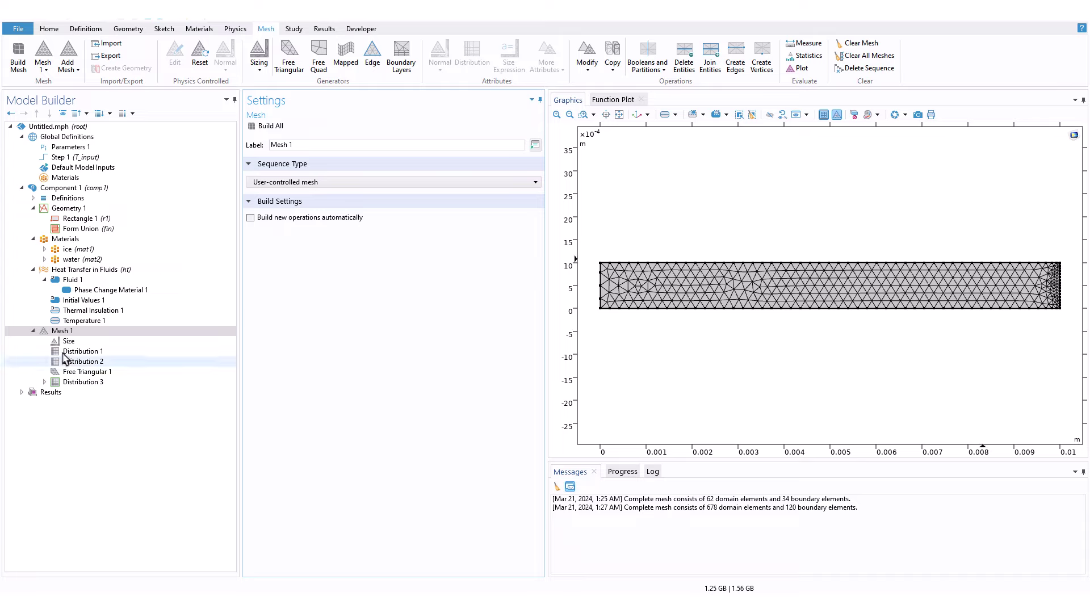
left_click(33, 331)
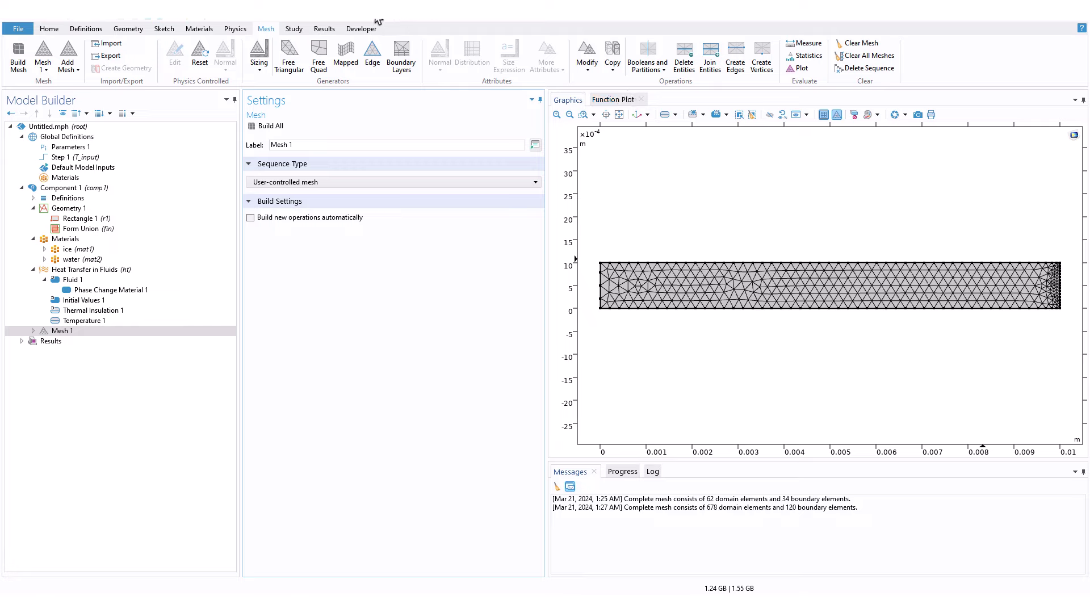
- Add a Time Dependent study to the model
left_click(293, 30)
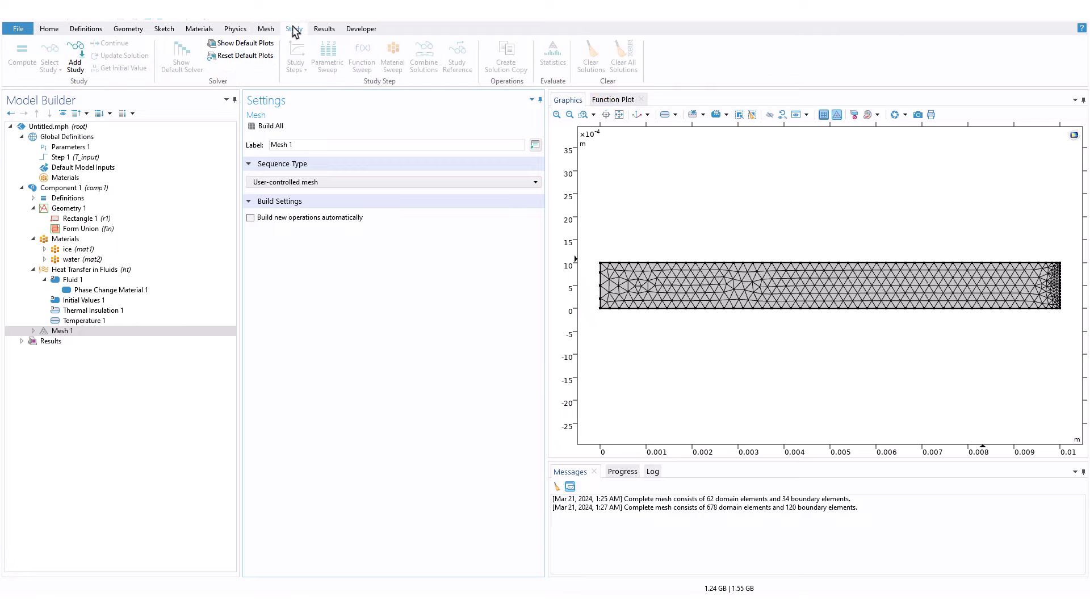
left_click(86, 65)
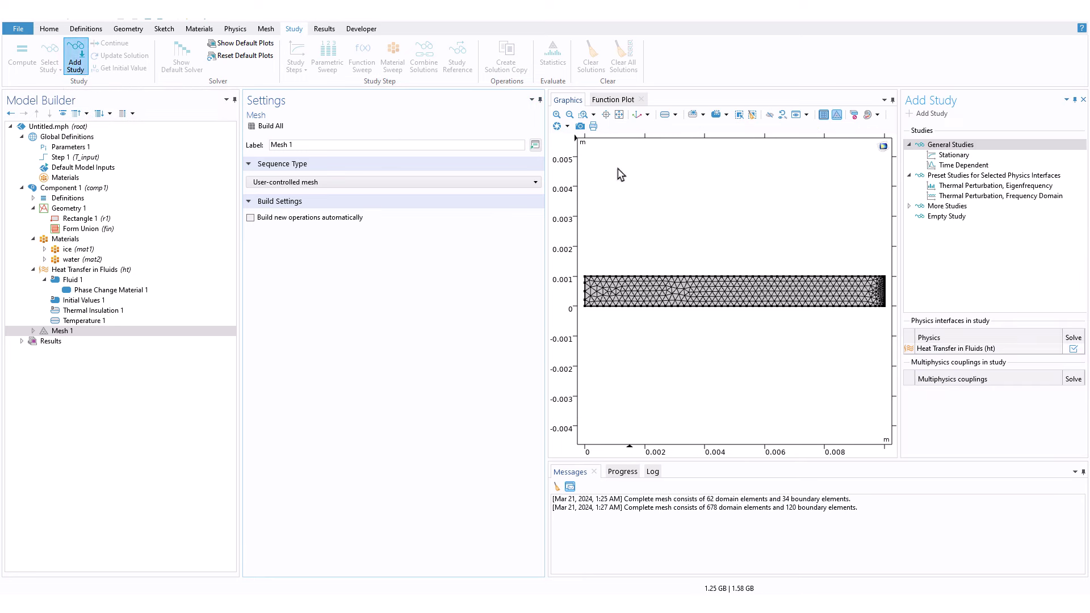
left_click(963, 165)
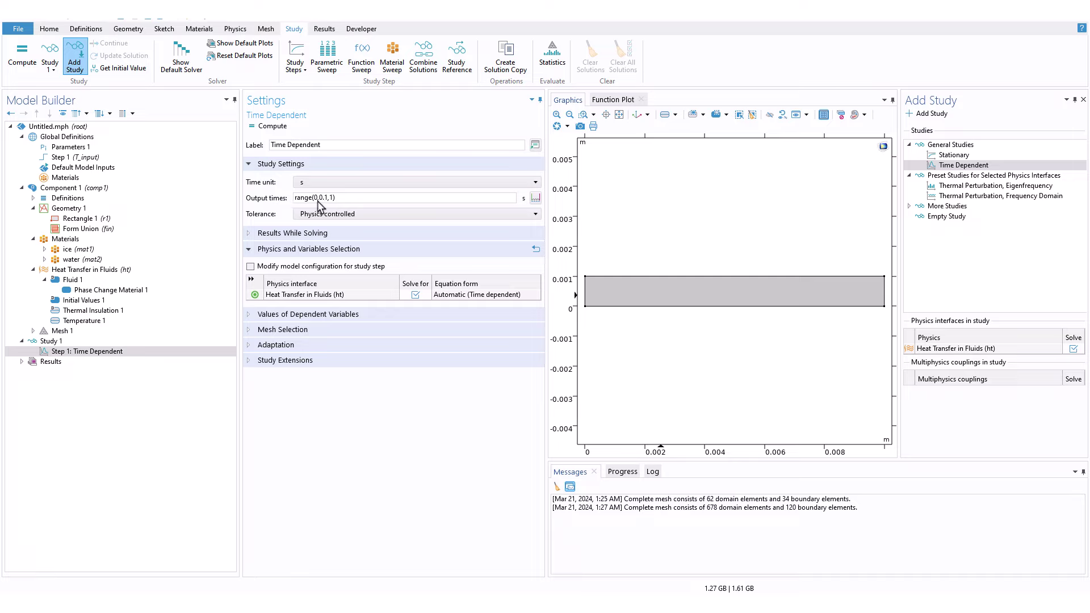
- Set the Time Dependent step's output times to range(0,10,50) range(60,20,120) range(120,60,1100)
triple_click(348, 197)
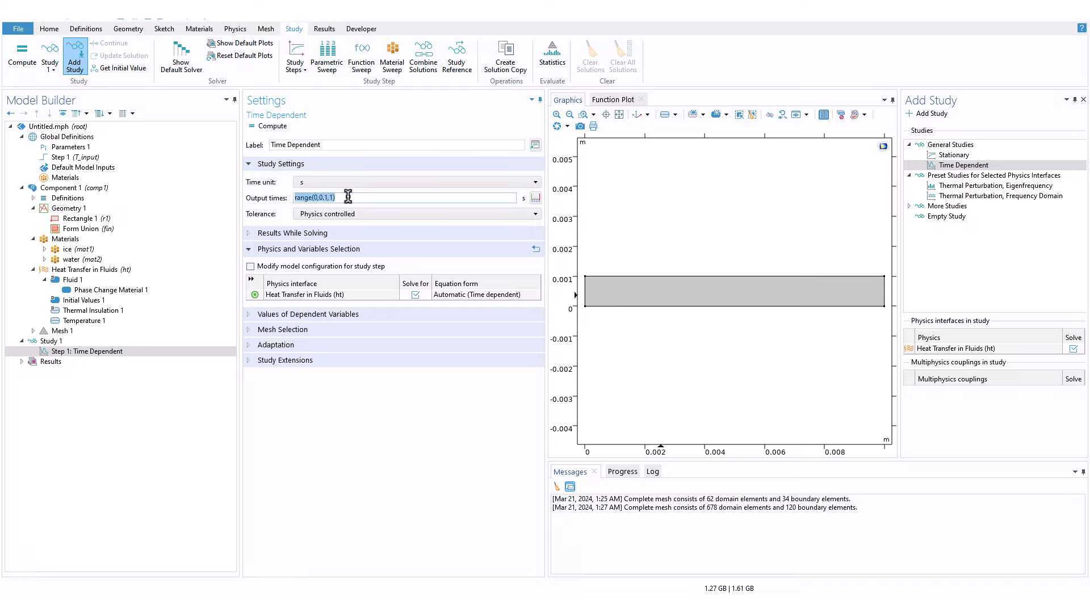
key("BackSpace")
type("range(0")
type(",20")
key("BackSpace")
key("BackSpace")
type("10,50) range(60,20,120")
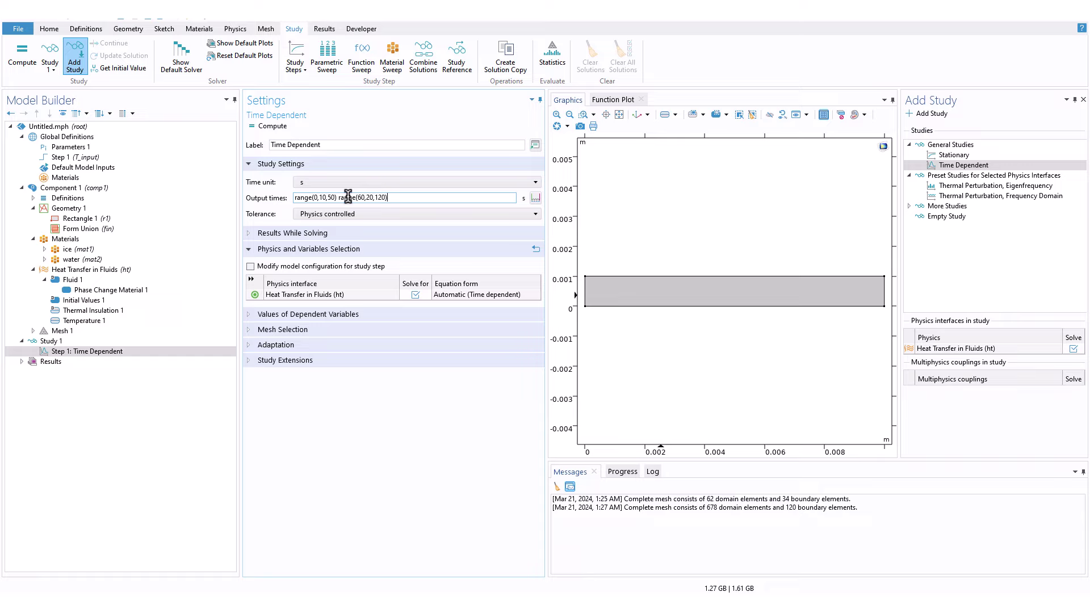
type(") range(120,60,1100")
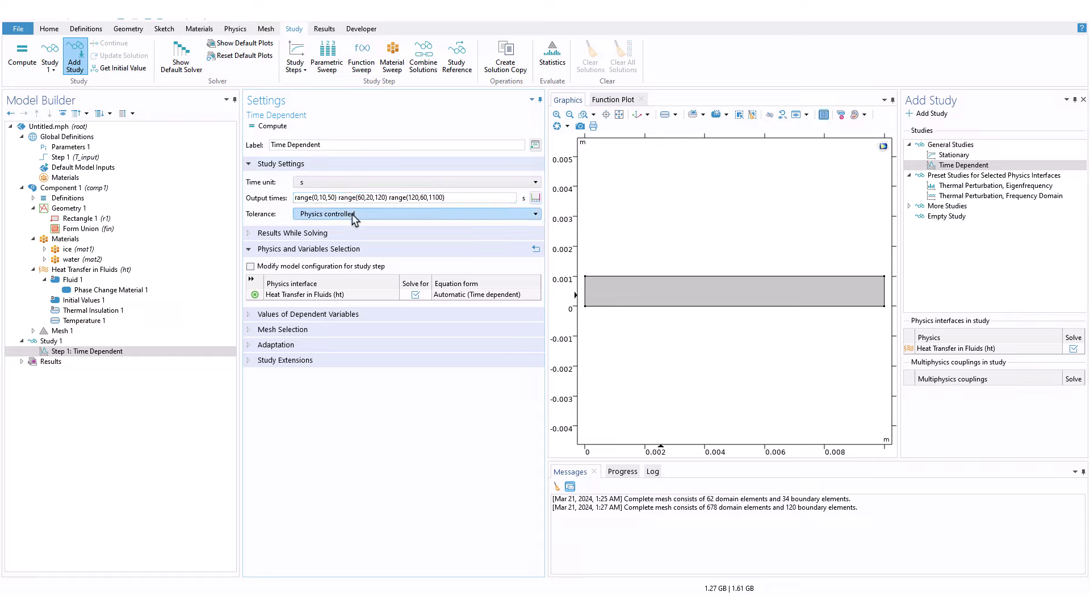
- Correct the output times so the second range ends at 100 s and the third ends at 1200 s
left_click(381, 197)
key("BackSpace")
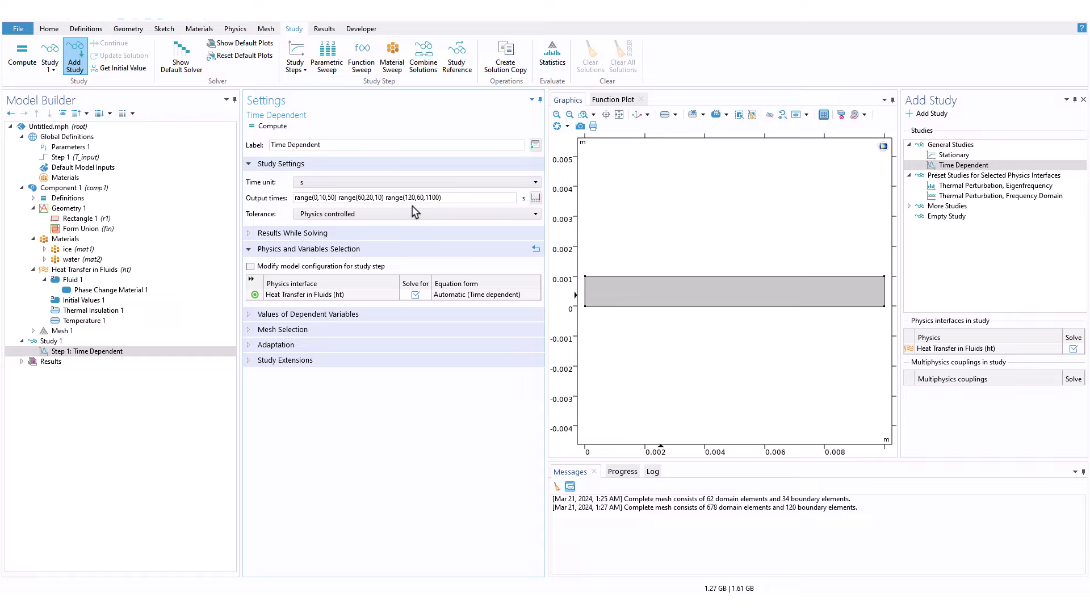
type("1")
key("BackSpace")
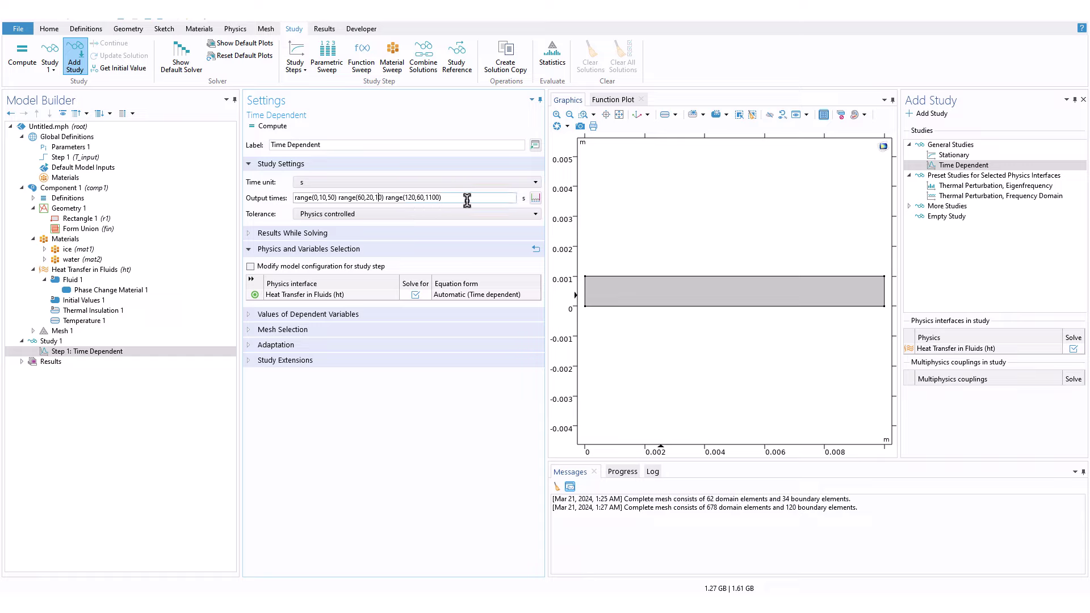
type("0")
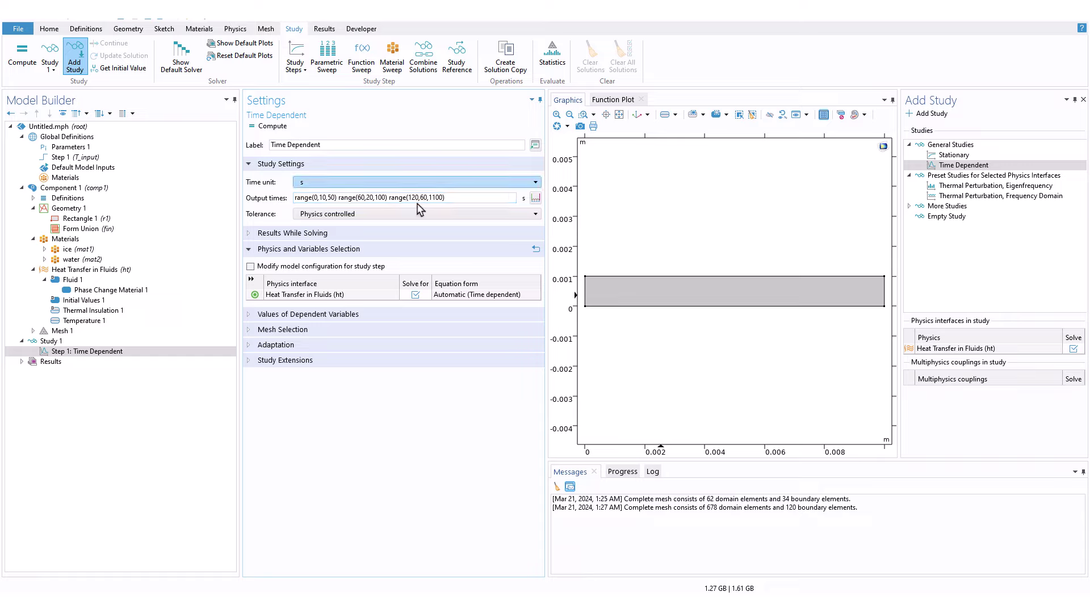
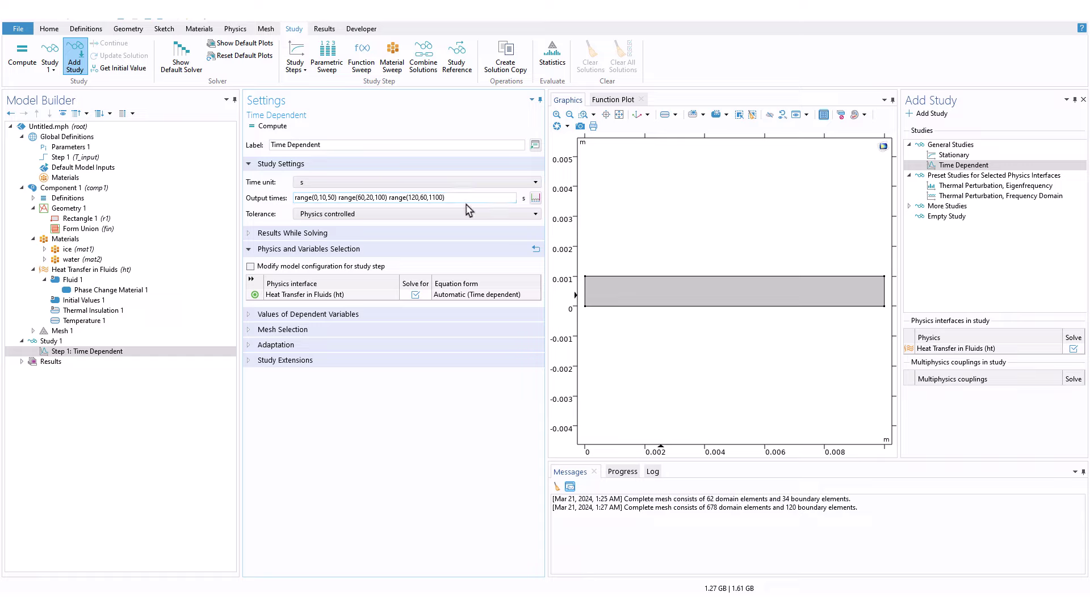
left_click(433, 198)
type("3")
key("BackSpace")
type("2")
- Change the time-dependent step's tolerance to User controlled and compute Study 1
left_click(314, 215)
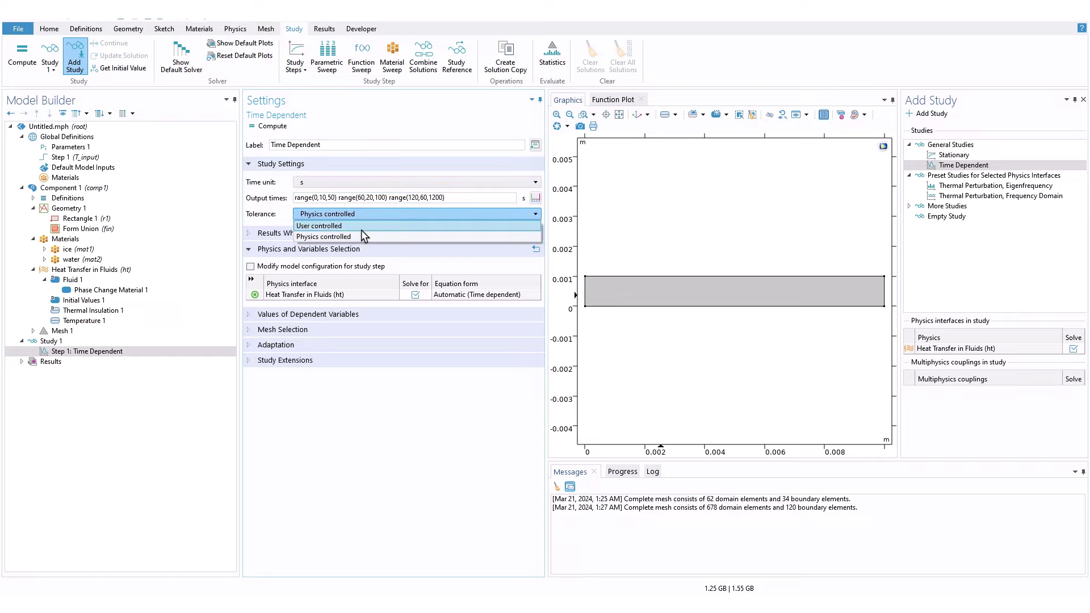
left_click(361, 230)
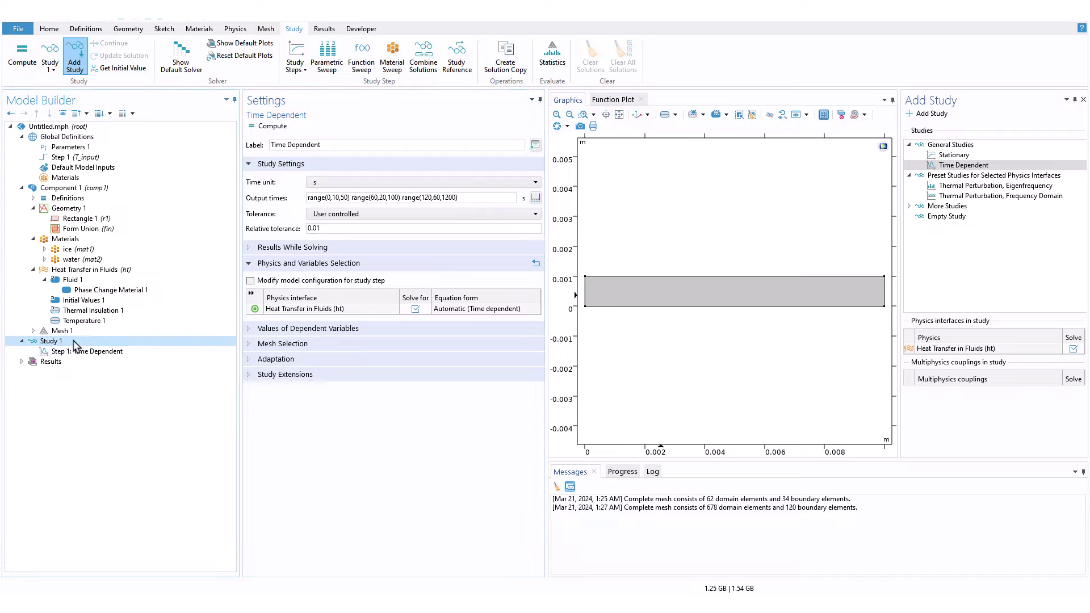
left_click(53, 341)
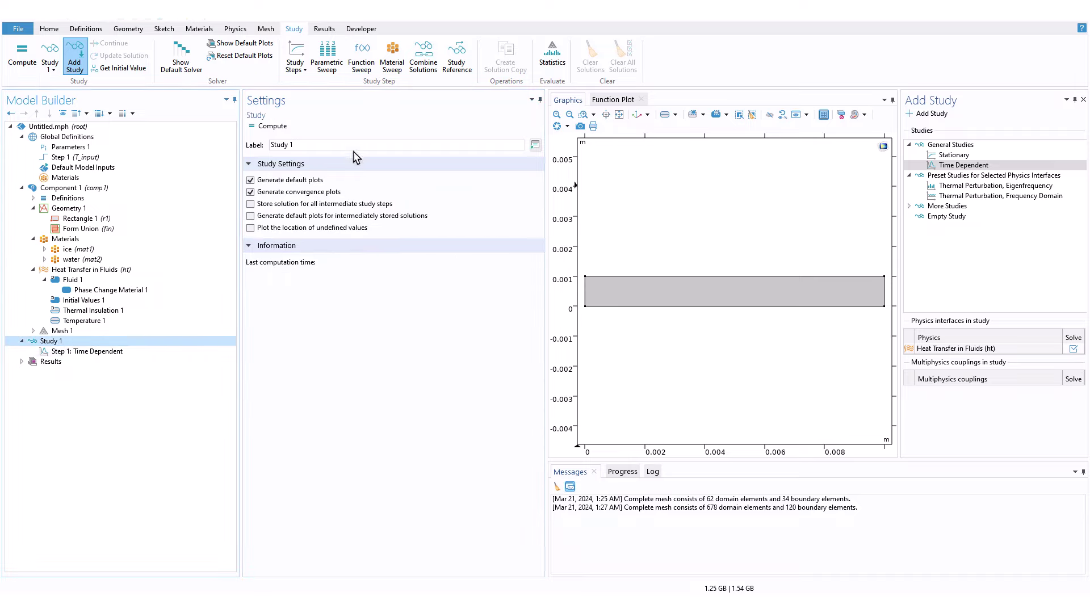
left_click(282, 127)
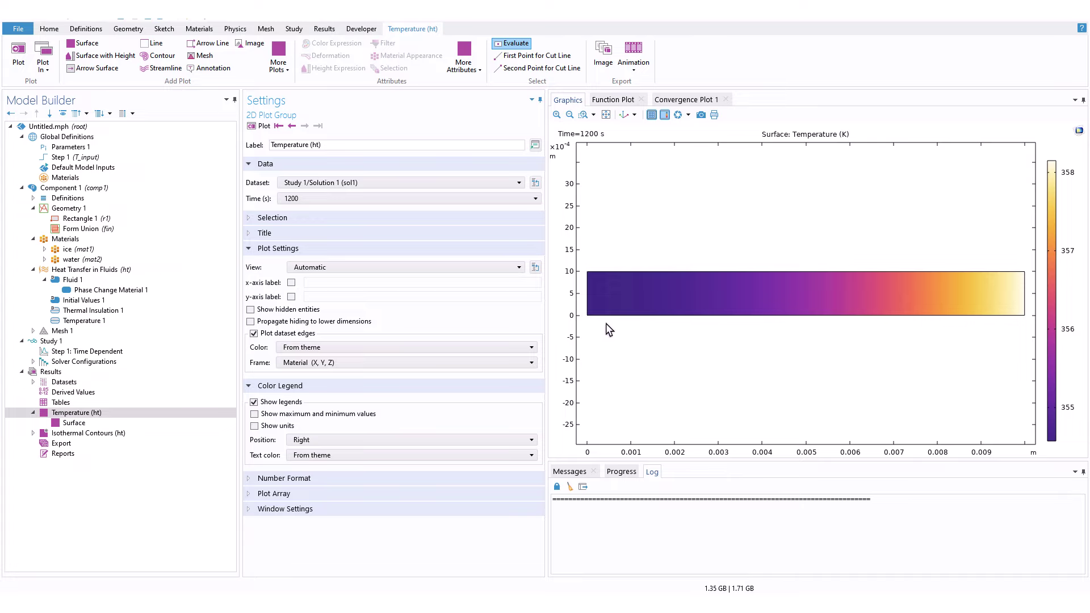
- Clear the log and plot the Temperature (ht) surface at time 0 s
left_click(583, 486)
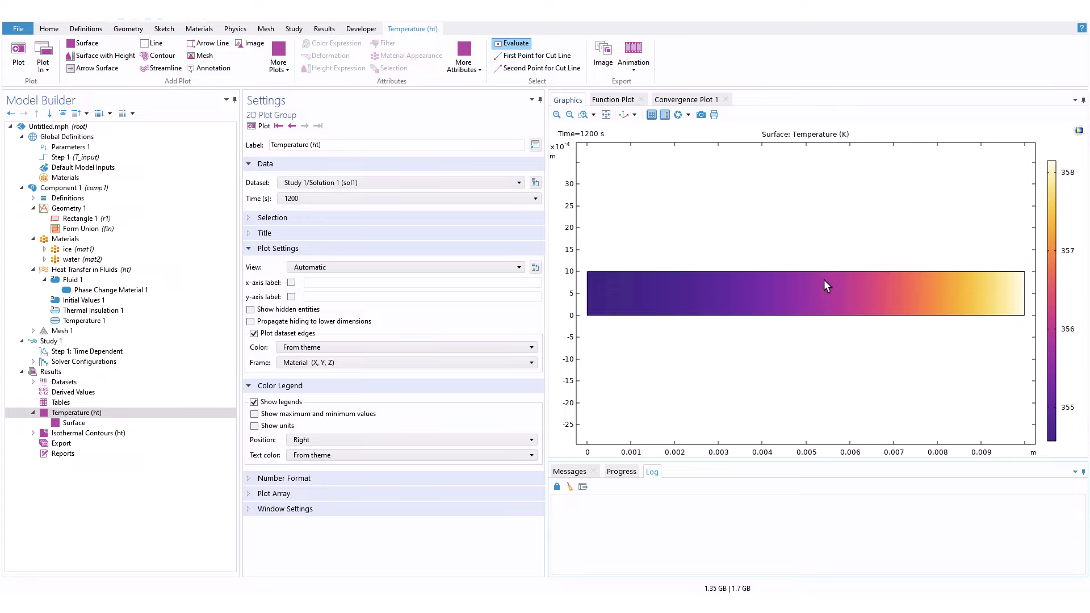
left_click(306, 199)
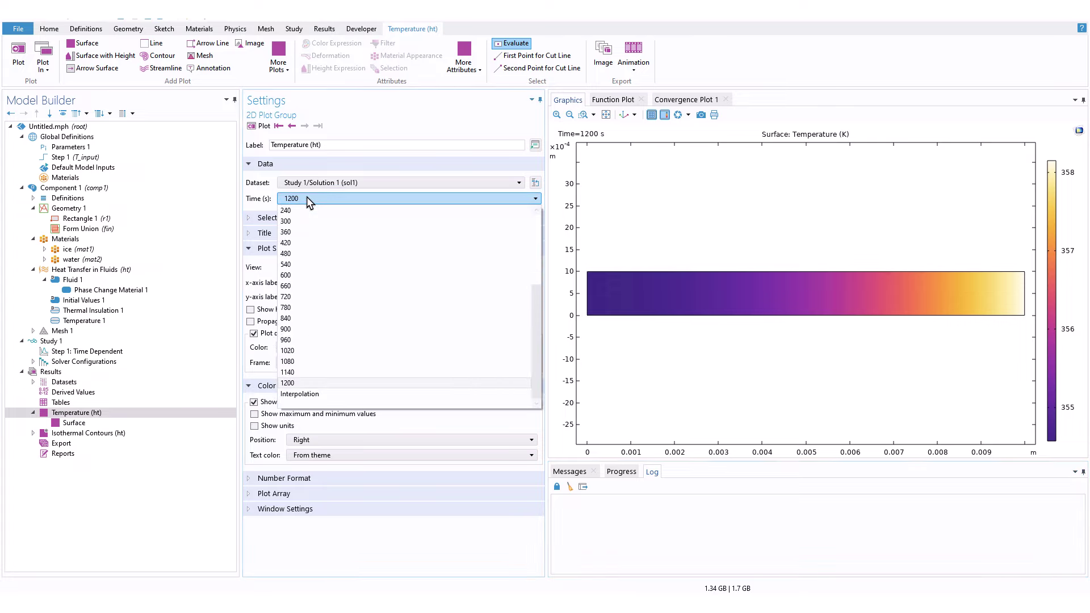
scroll(304, 233, "up", 5)
left_click(297, 221)
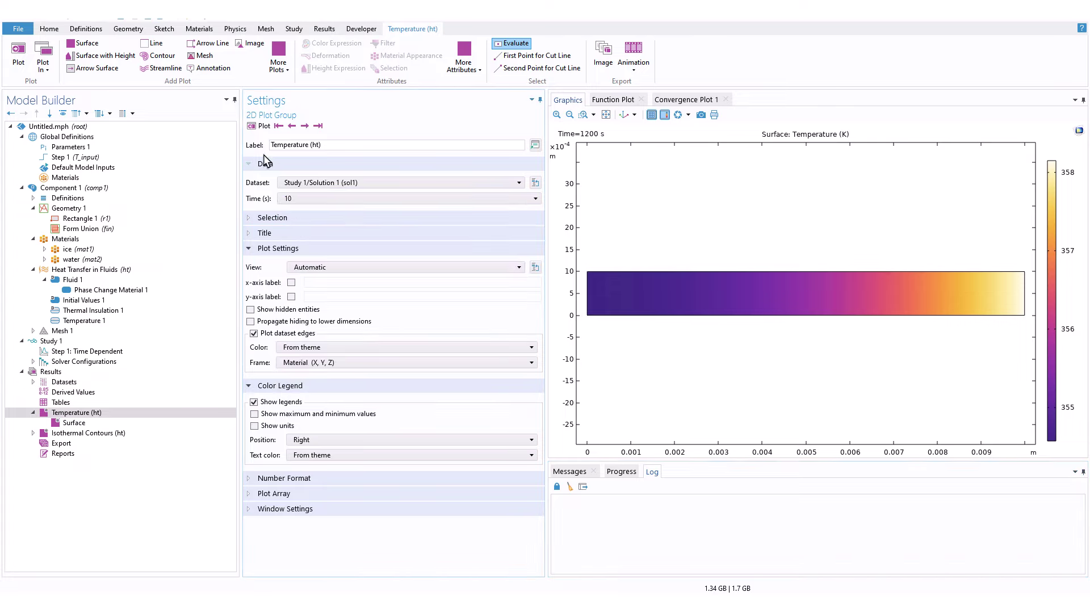
left_click(297, 197)
left_click(294, 210)
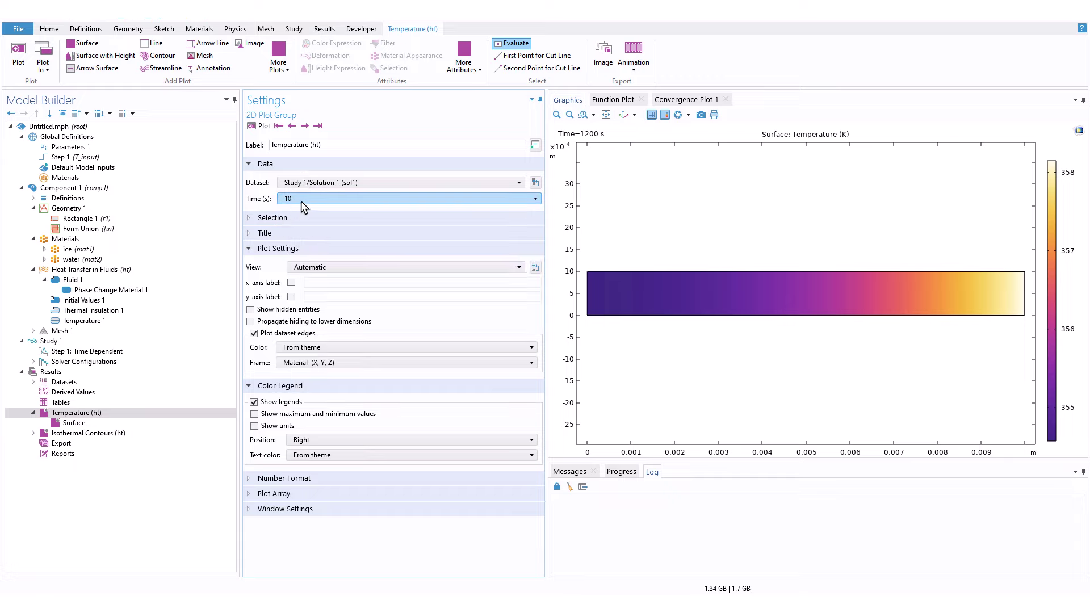
left_click(300, 201)
left_click(299, 211)
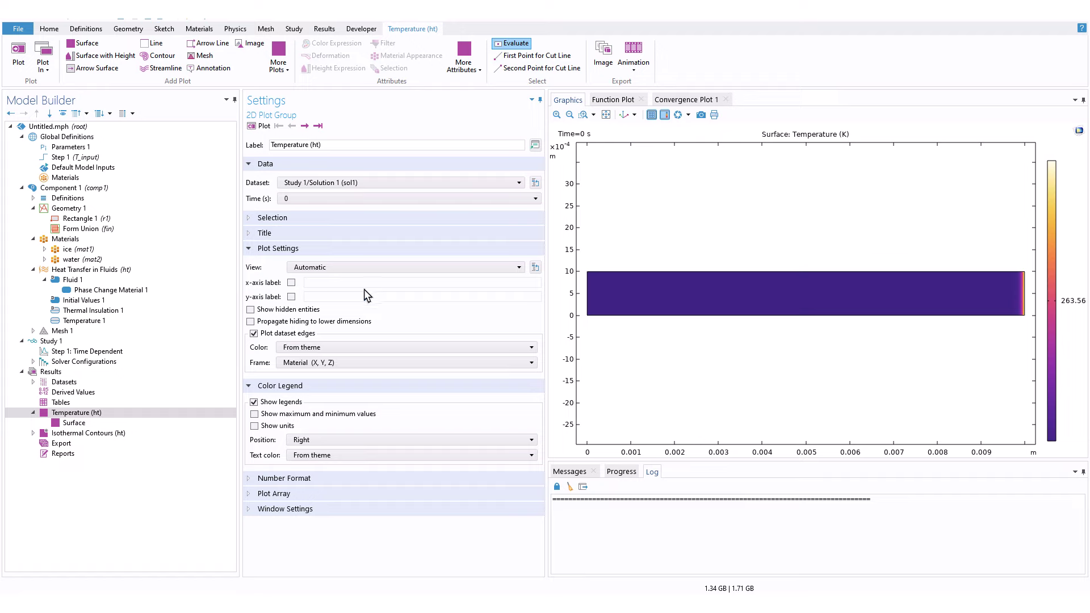
- Change the unit of the temperature Surface plot to degC and replot it
left_click(92, 422)
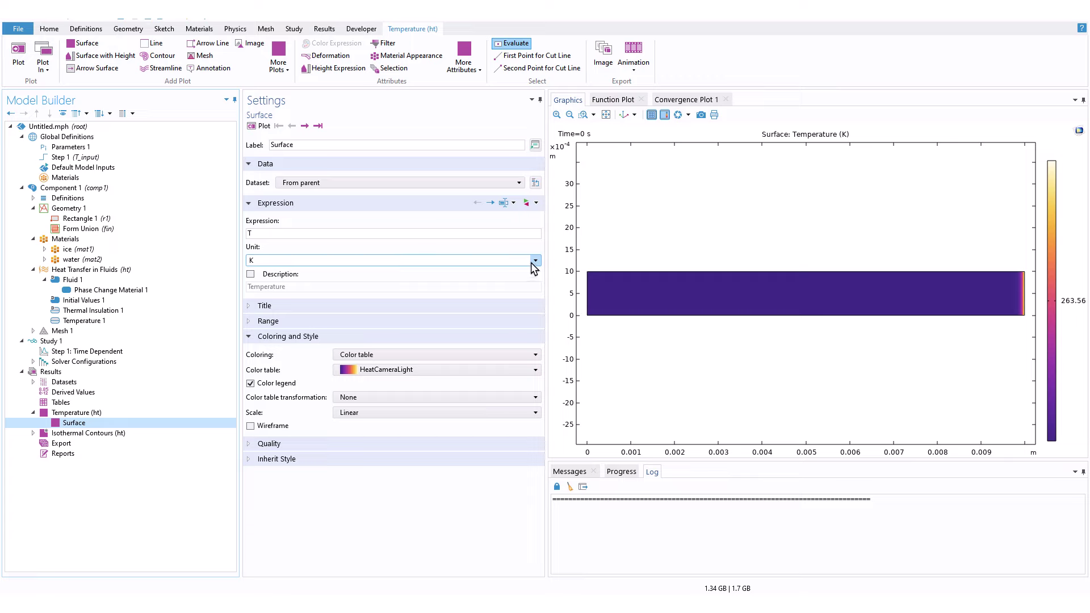
left_click(411, 257)
left_click(277, 343)
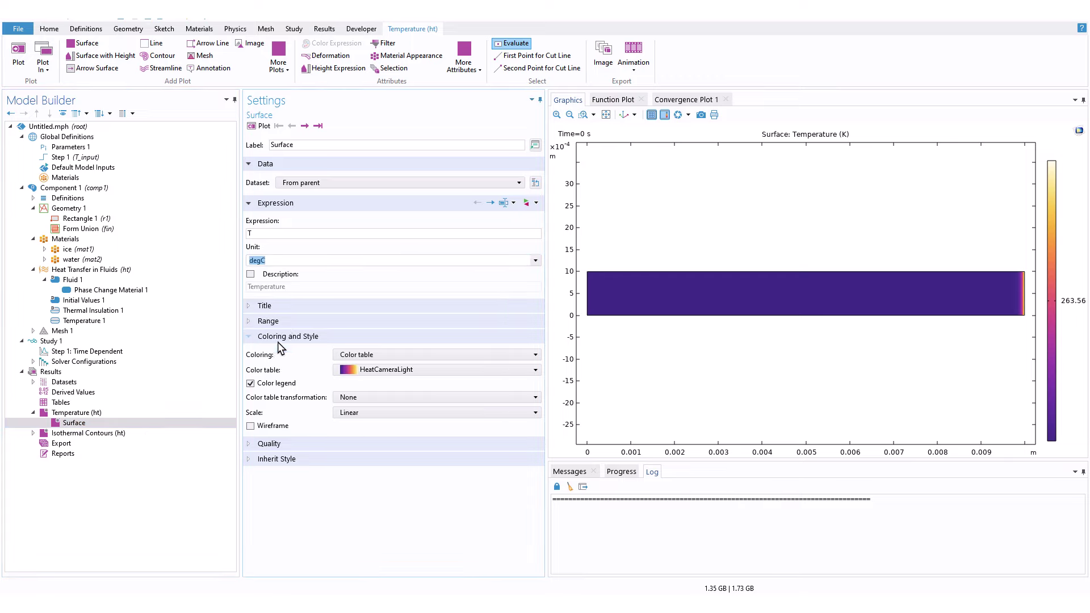
left_click(261, 126)
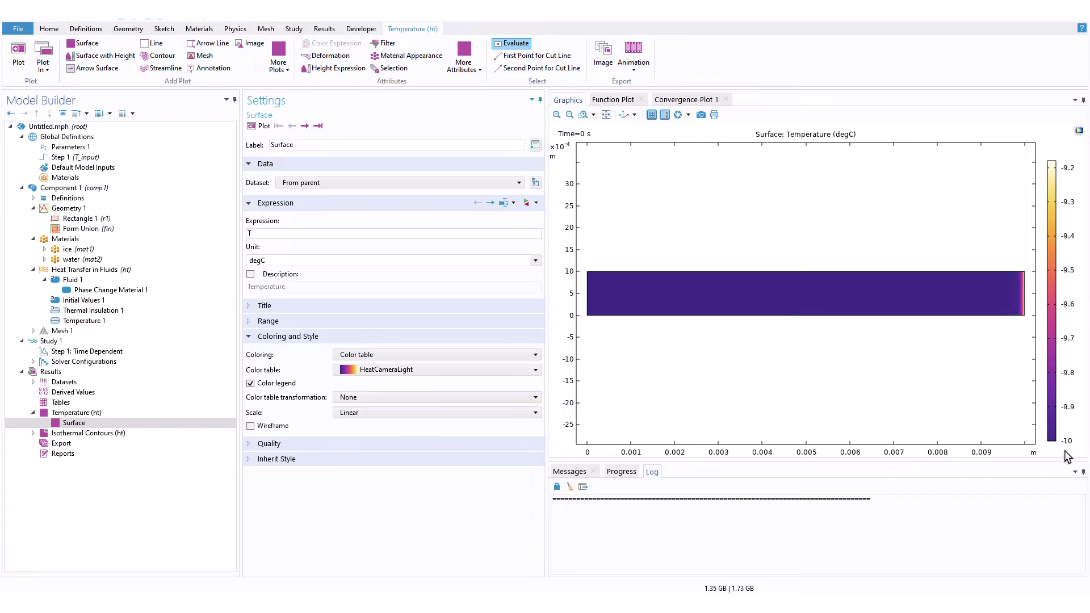
- Plot the temperature at 10 s and compare its color range with the temperatures defined in Parameters 1
left_click(113, 413)
left_click(311, 196)
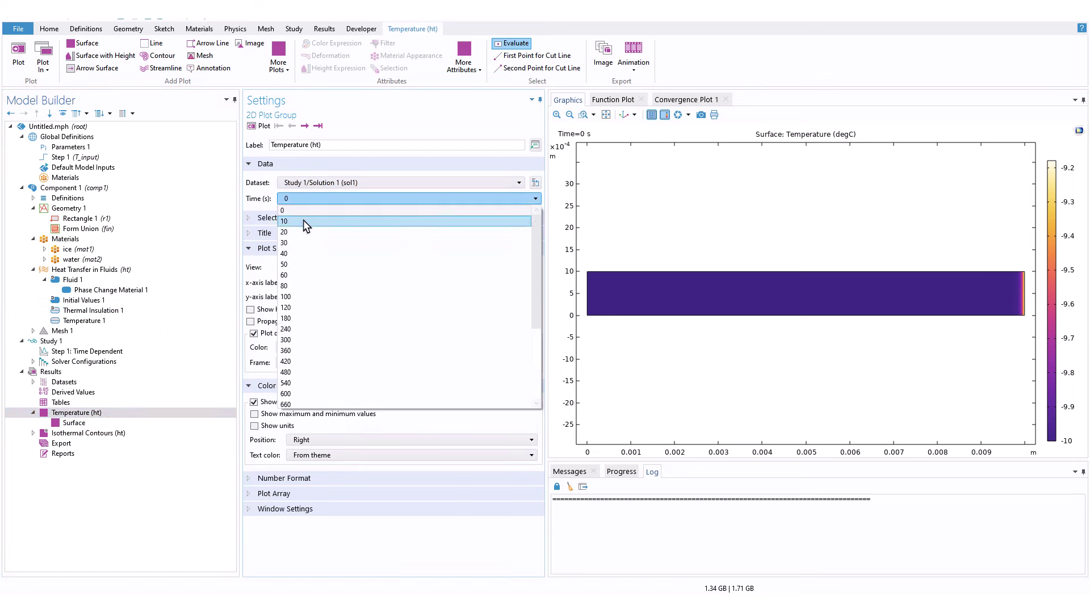
left_click(302, 220)
left_click(263, 127)
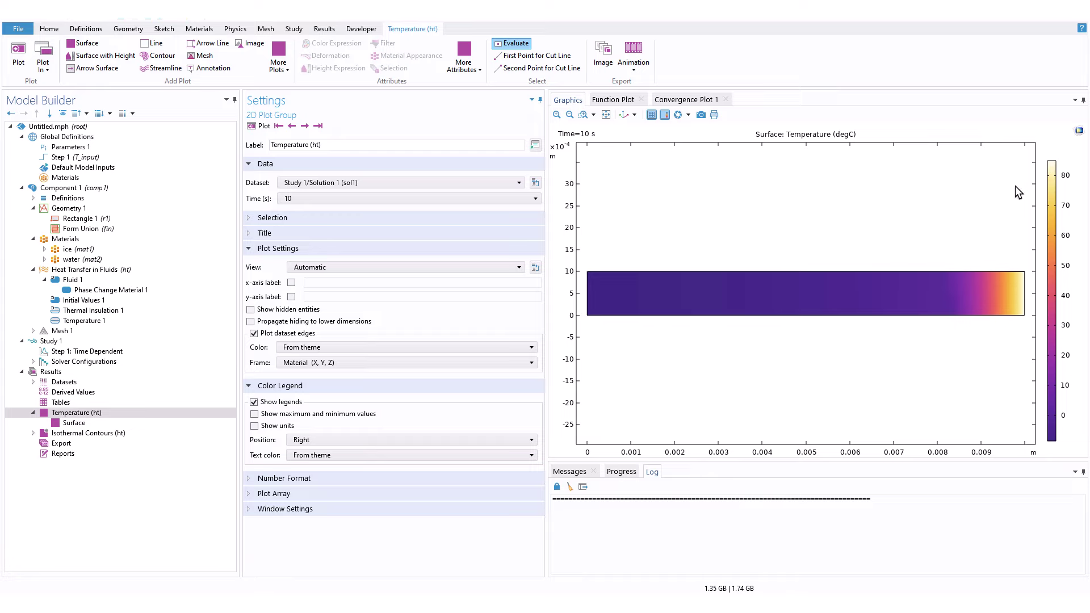
left_click(69, 148)
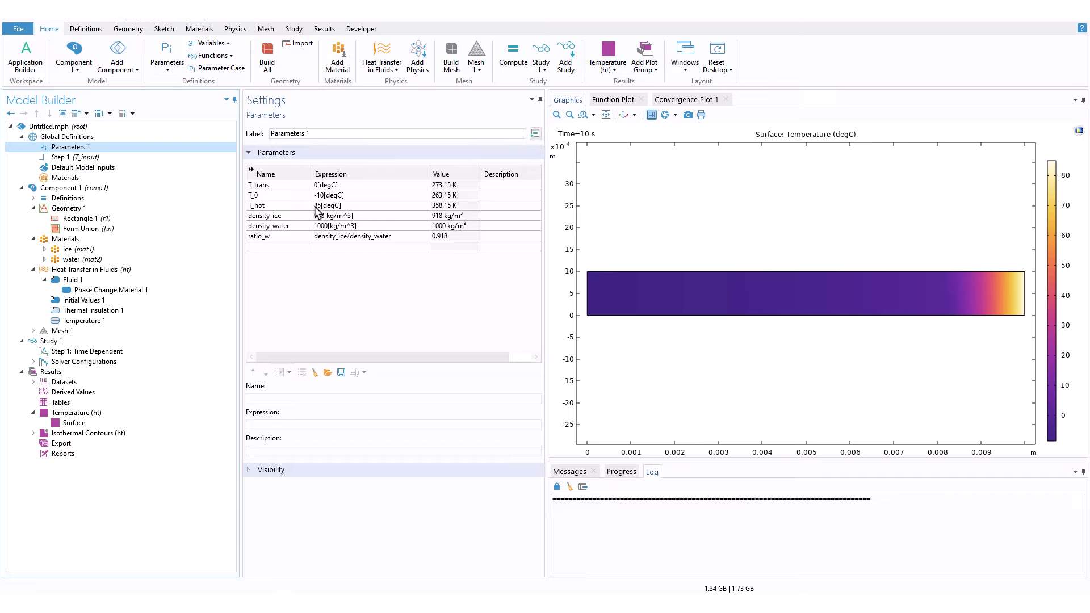
left_click(73, 423)
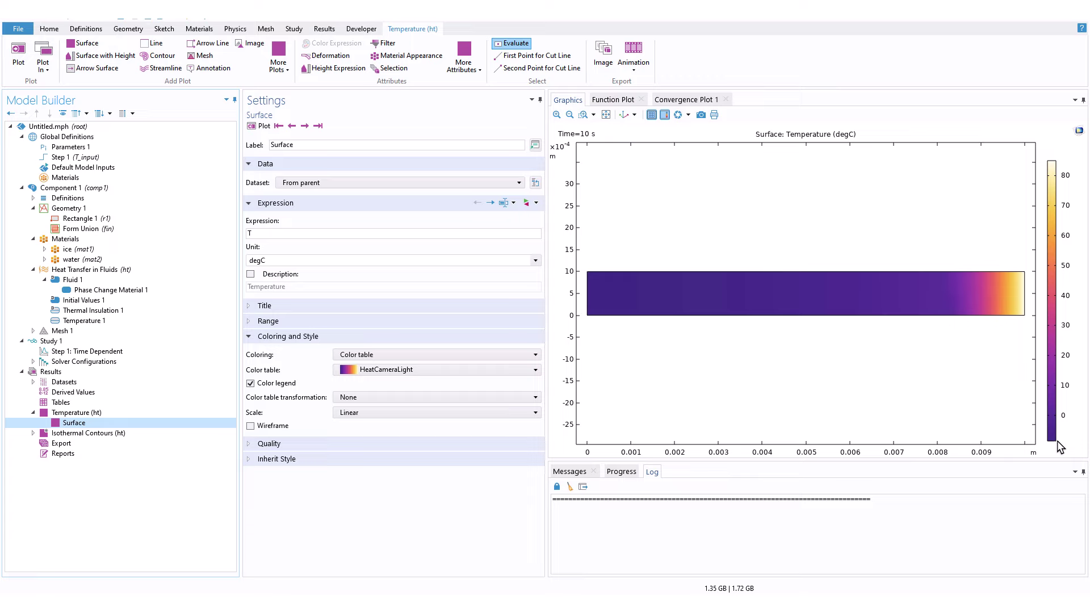
- Plot the Temperature (ht) surface at 30 s and at 240 s to follow the heat spreading
left_click(118, 412)
left_click(307, 199)
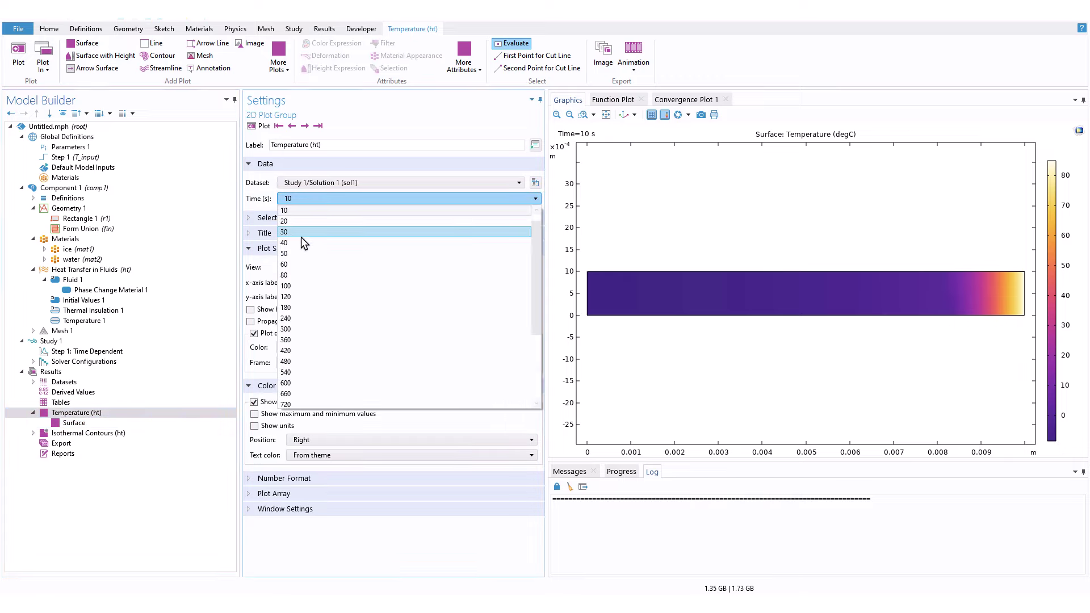
left_click(301, 234)
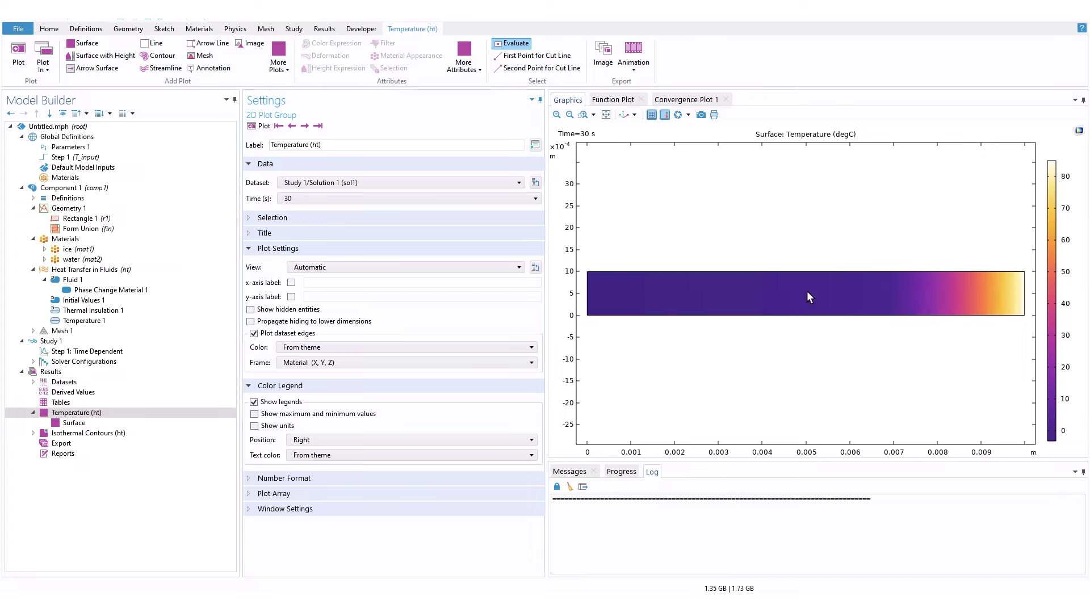
left_click(301, 199)
left_click(307, 298)
left_click(262, 129)
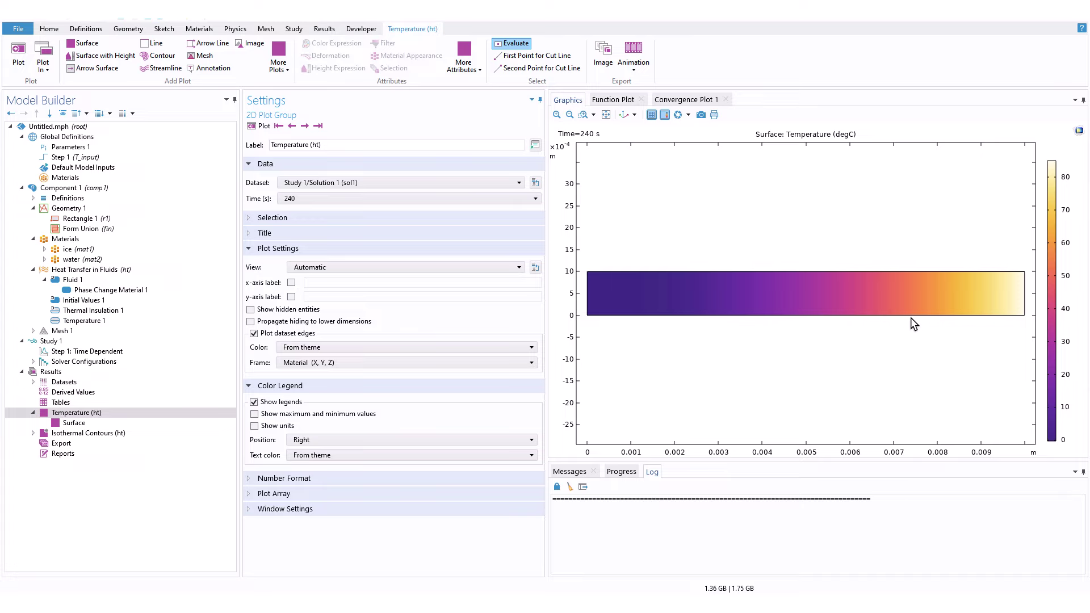
- Plot the Temperature (ht) surface at 420 s, 360 s and 300 s to compare the temperature distributions, and collapse the plot group
left_click(304, 199)
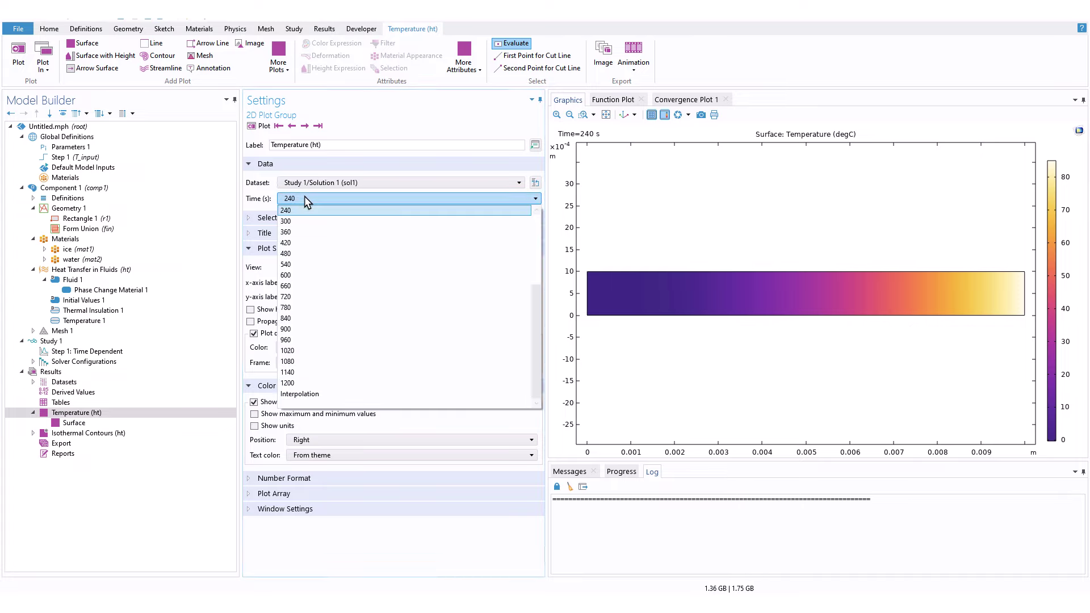
left_click(298, 242)
left_click(260, 127)
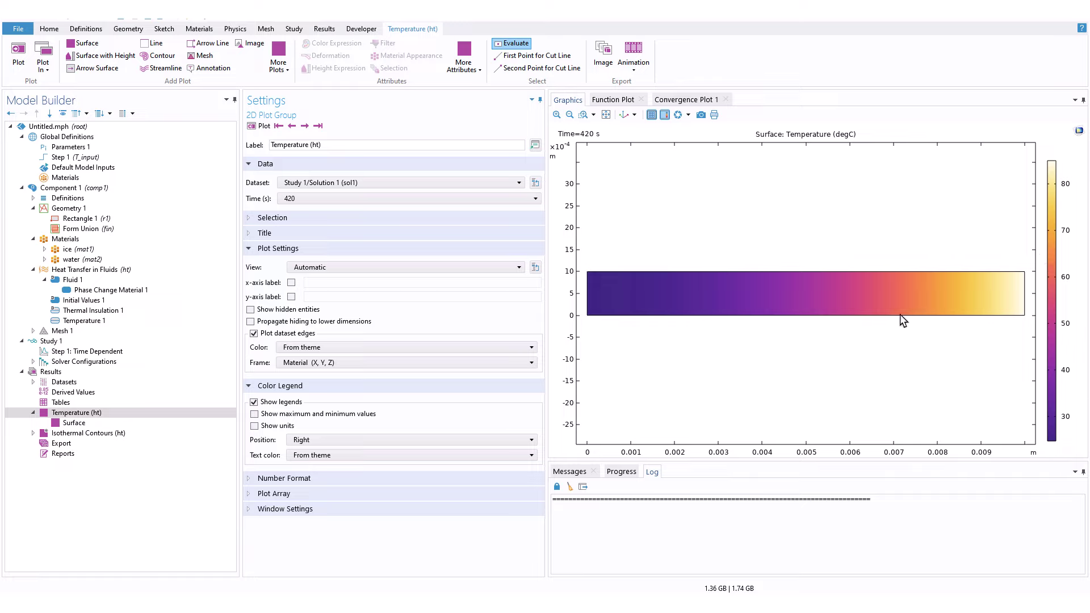
left_click(325, 199)
left_click(308, 232)
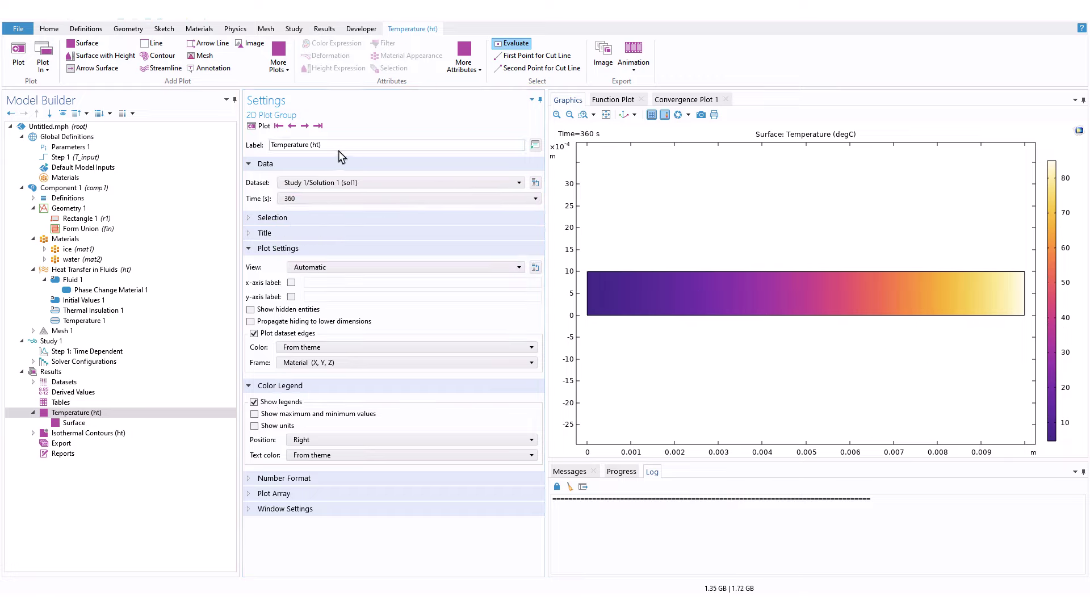
left_click(299, 199)
left_click(301, 221)
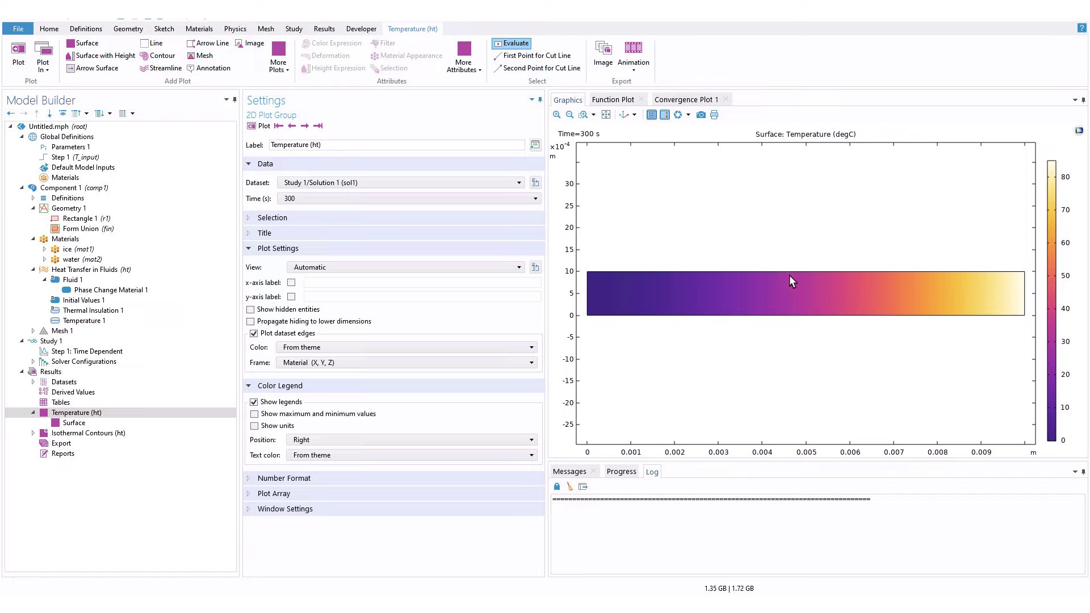
left_click(81, 423)
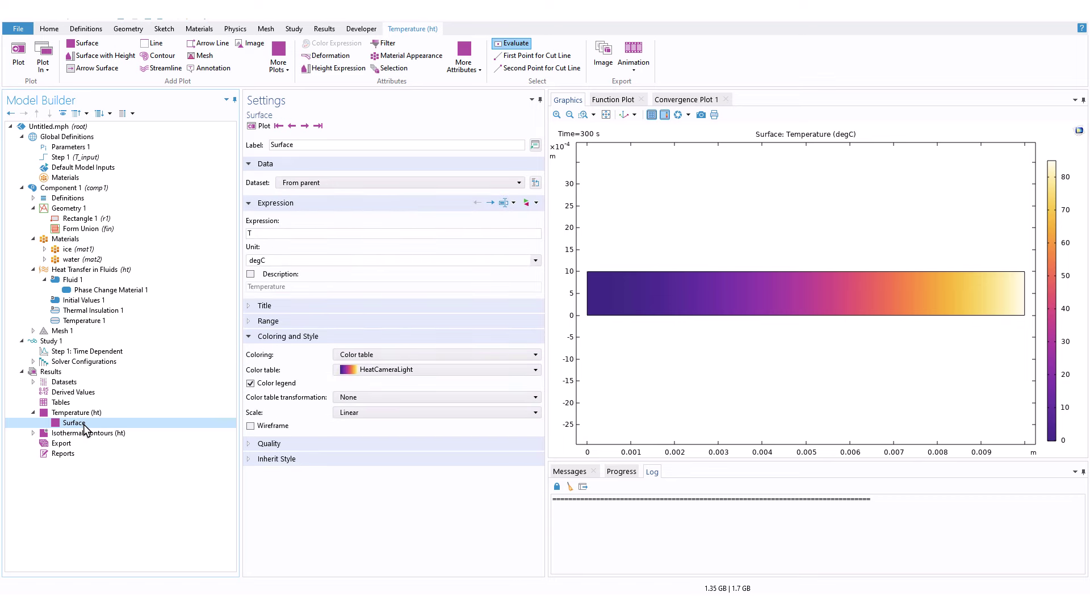
left_click(33, 412)
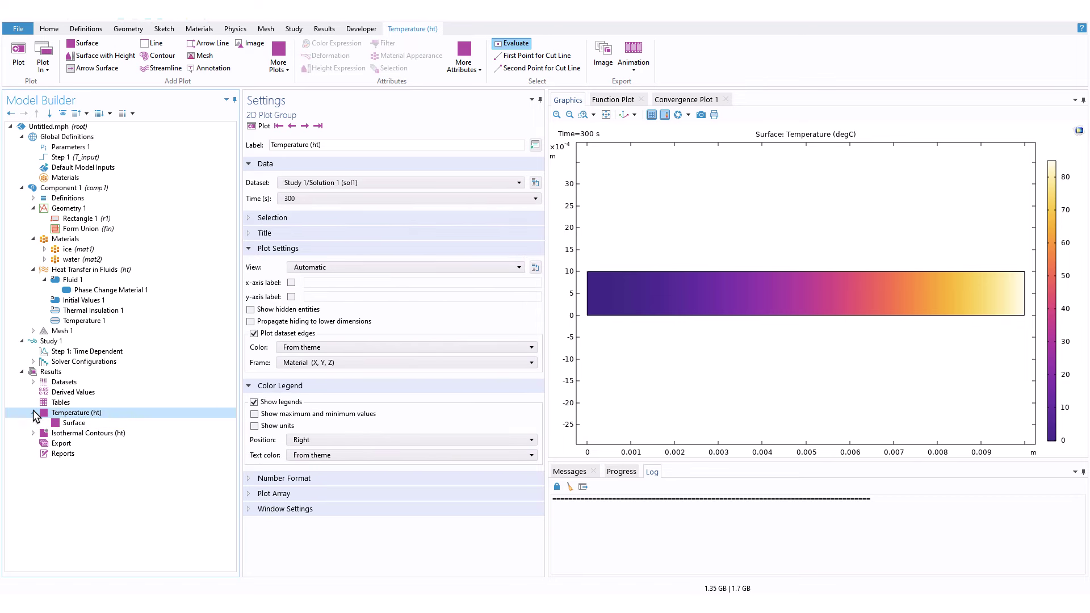
left_click(33, 412)
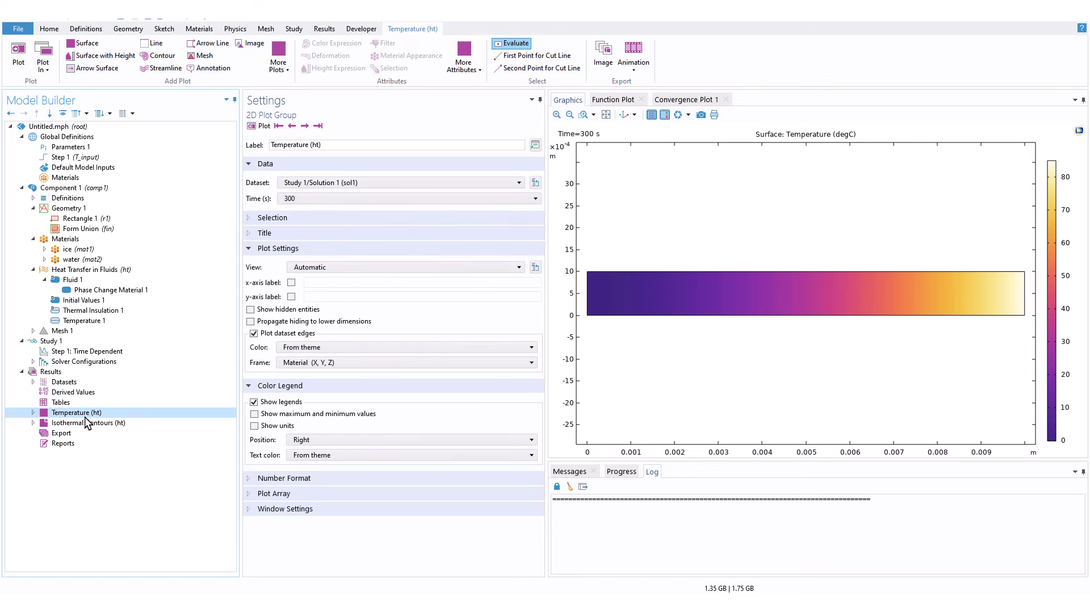
- Add a second Time Dependent study to the model for Heat Transfer in Fluids
left_click(63, 341)
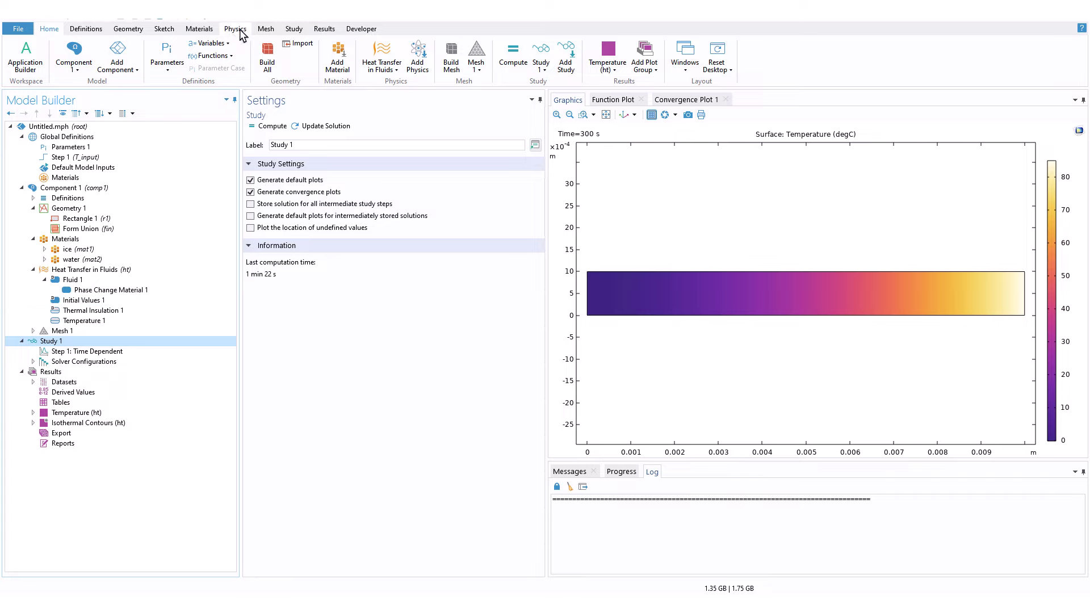
left_click(290, 30)
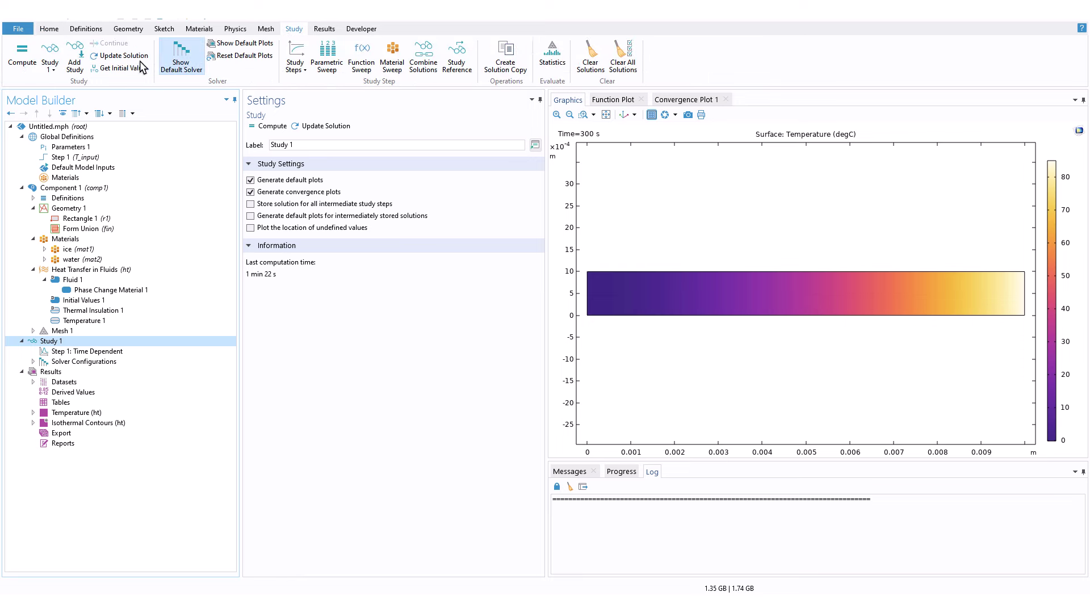
left_click(80, 73)
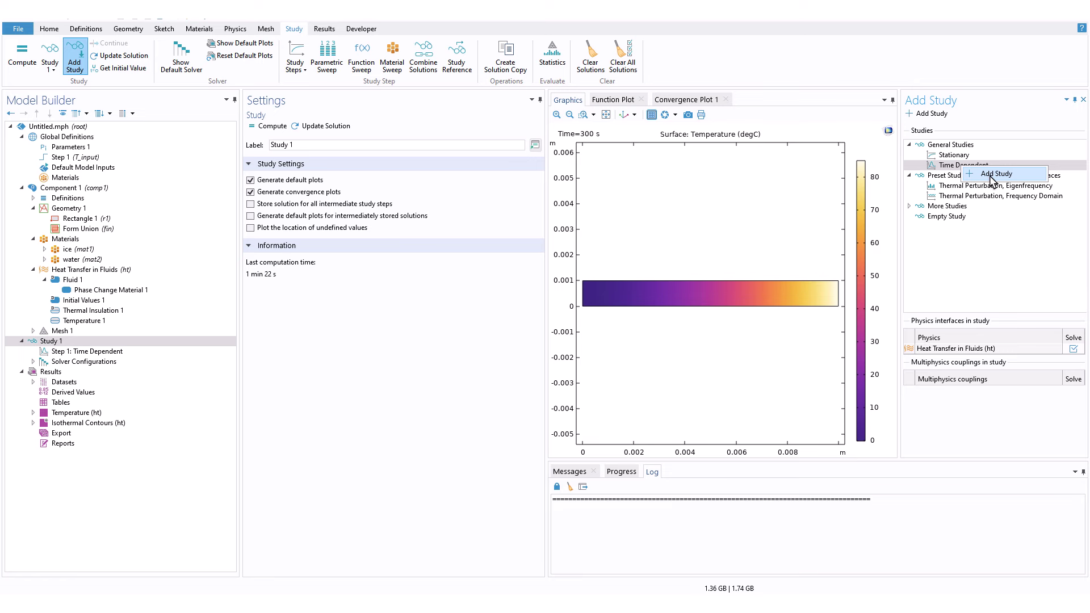
left_click(976, 175)
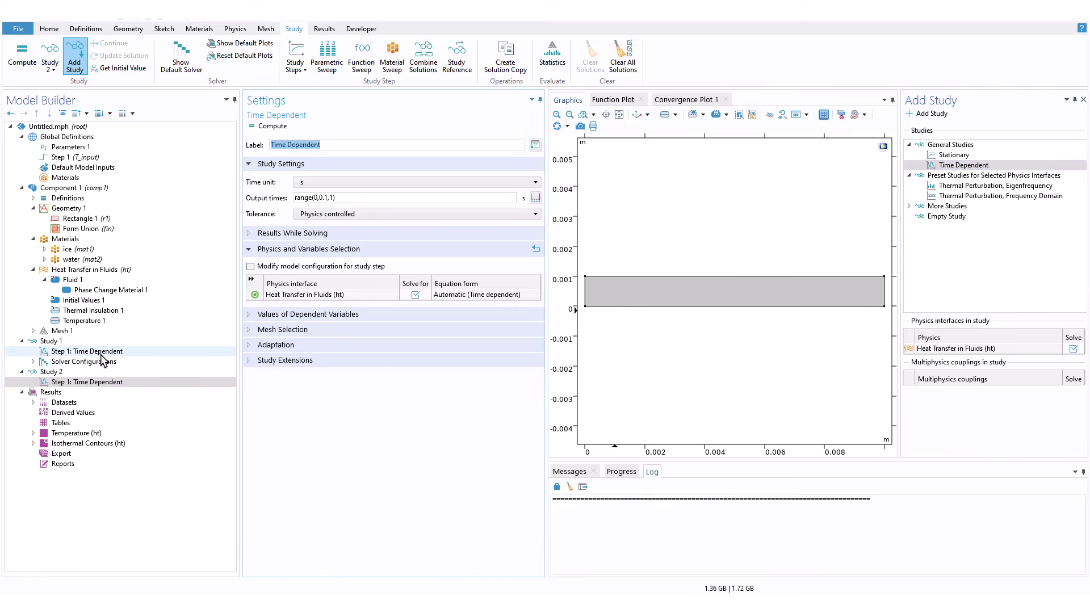
- Copy Study 1's output times range(0,10,50) range(60,20,100) range(120,60,1200) into Study 2's time-dependent step and make its tolerance User controlled
left_click(101, 355)
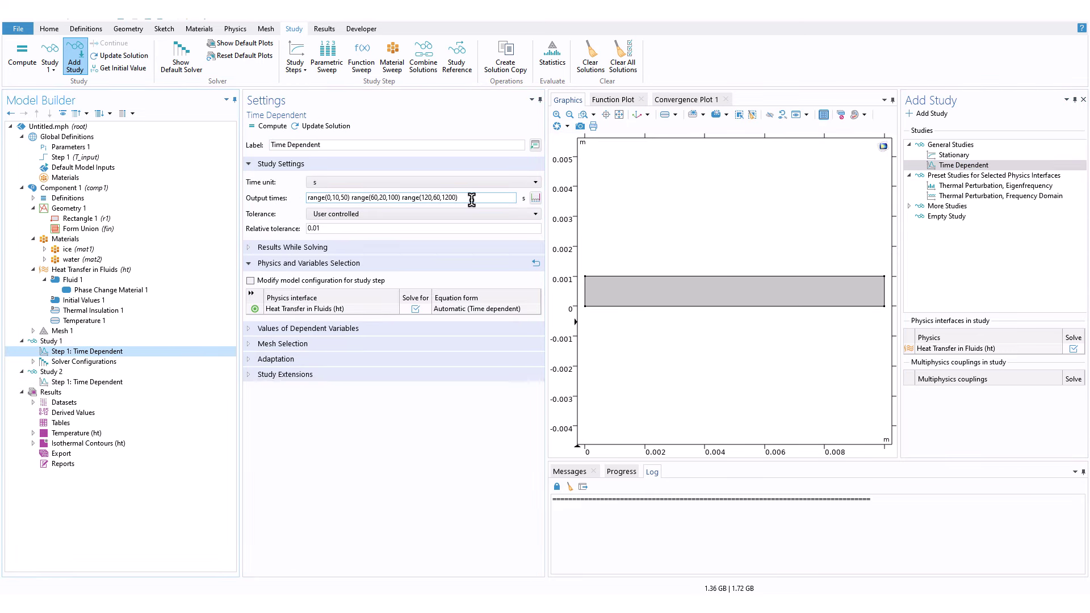
left_click_drag(470, 198, 311, 198)
right_click(314, 199)
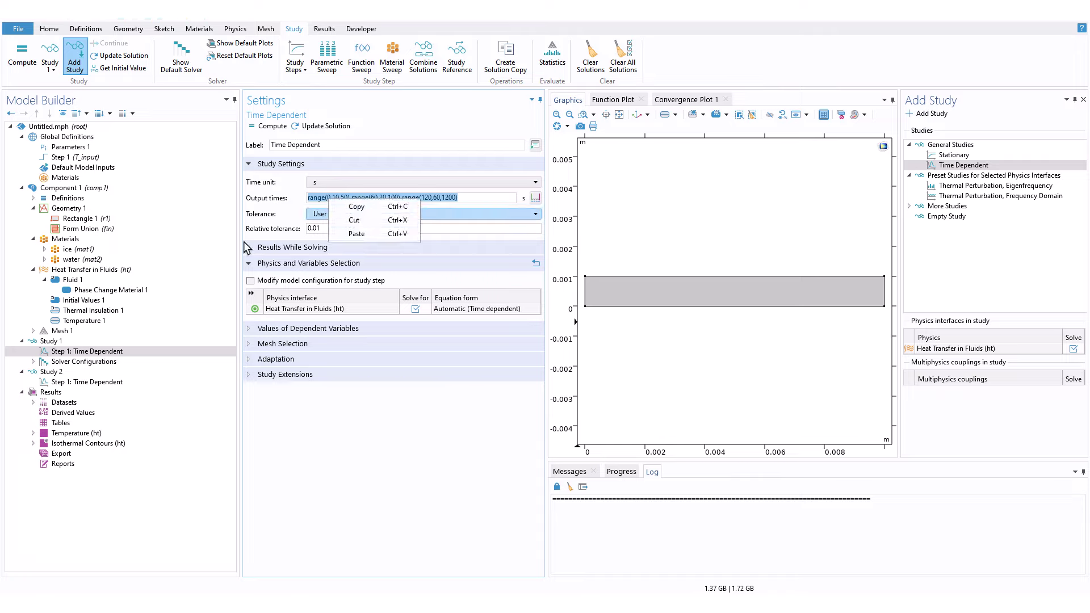
left_click(340, 207)
left_click(99, 381)
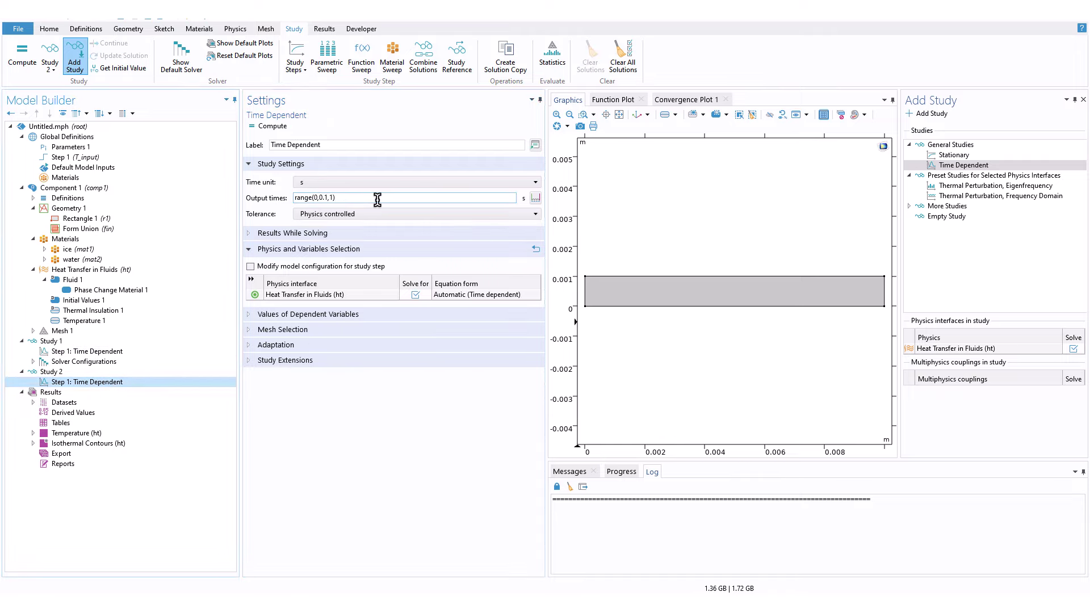
left_click_drag(377, 199, 294, 203)
right_click(295, 204)
left_click(328, 236)
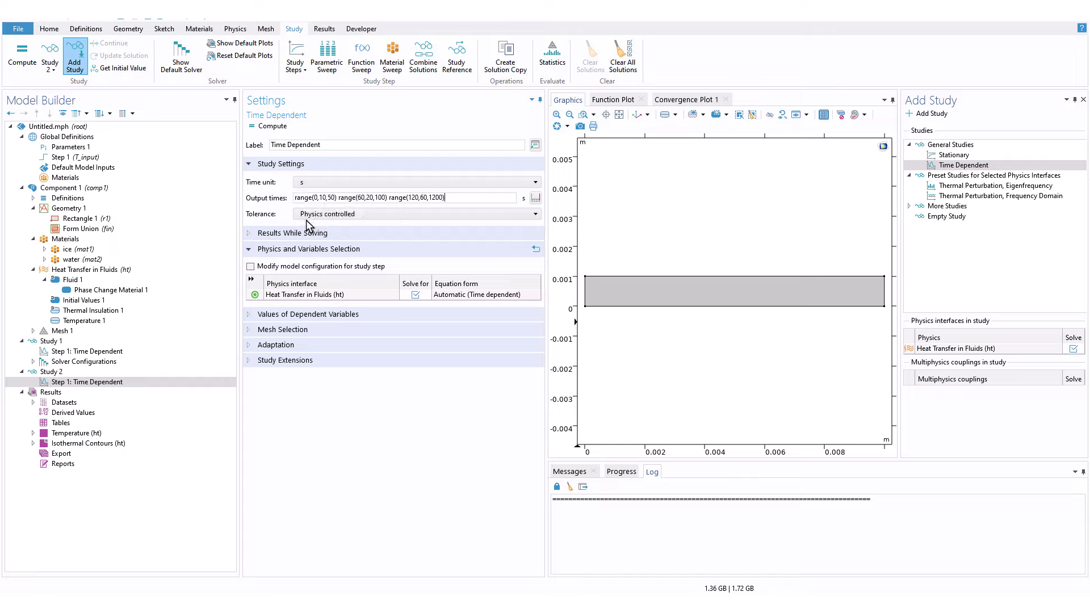
left_click(347, 214)
left_click(340, 226)
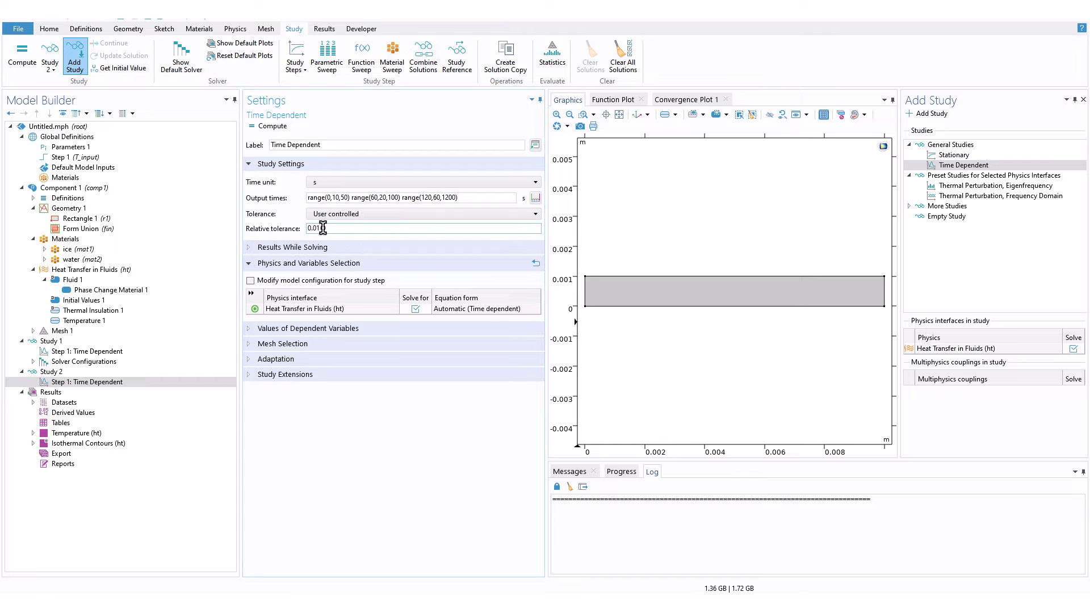
- Enable an auxiliary sweep in Study 2's time-dependent step and add a parameter row to it
left_click(289, 376)
left_click(254, 391)
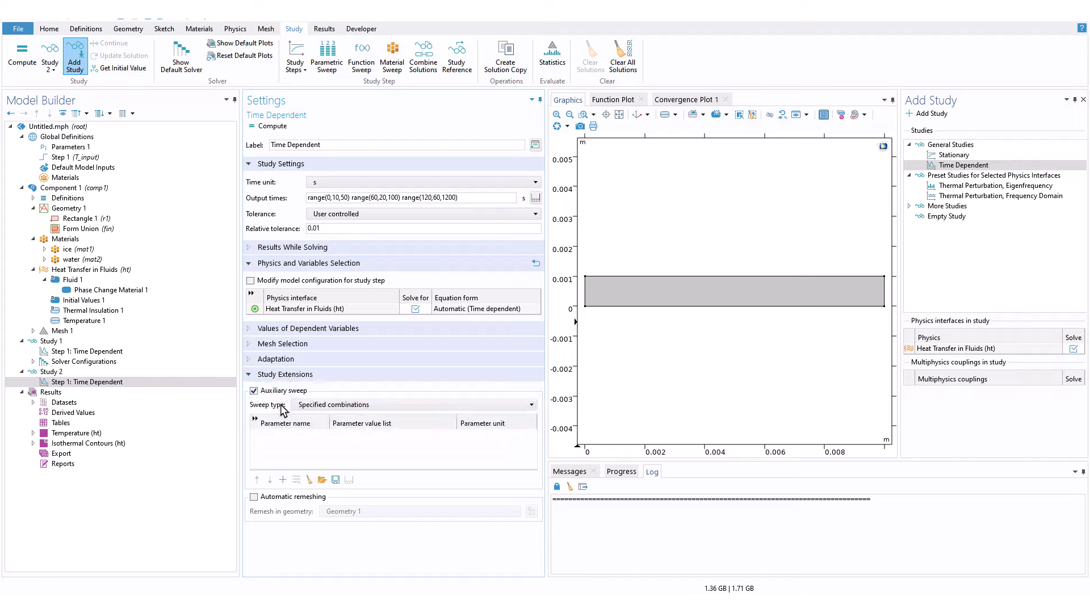
left_click(283, 480)
left_click(300, 435)
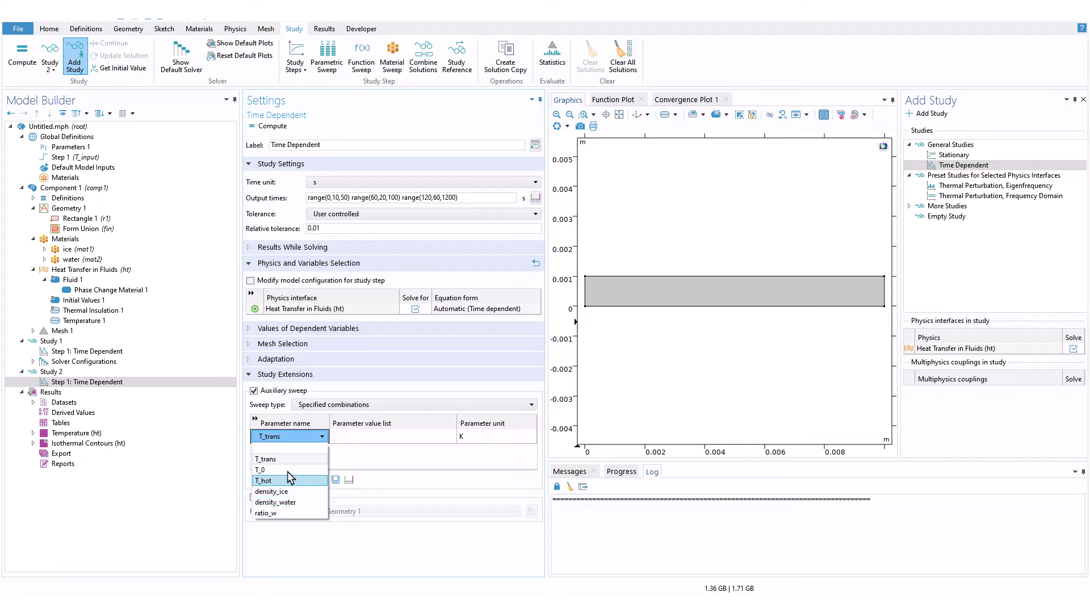
left_click(348, 431)
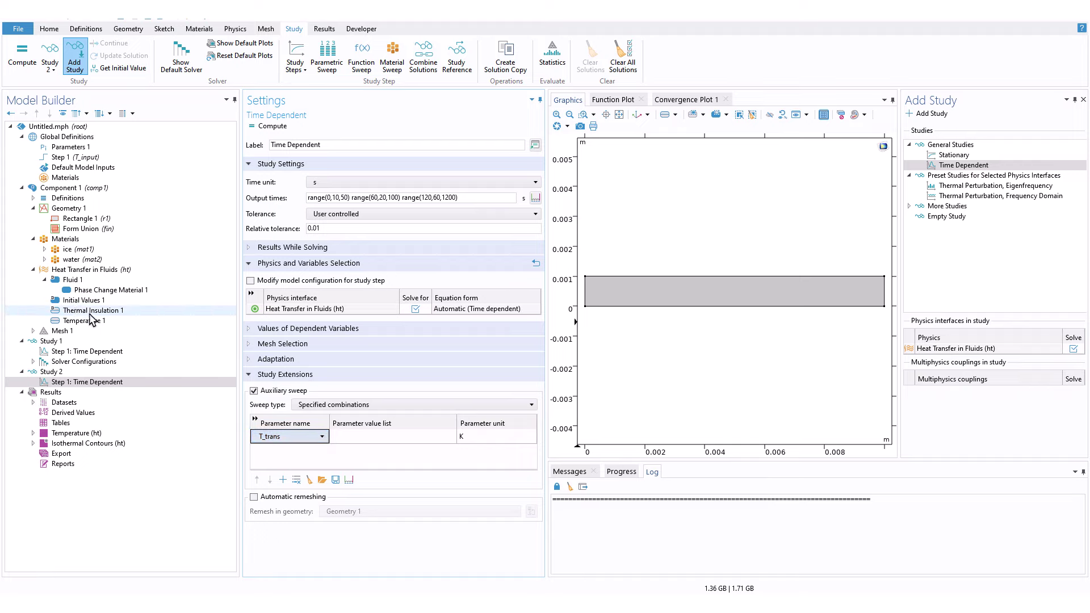
- Cut the latent heat value from Phase Change Material 1 and enter the parameter name latent_ice in its place
left_click(109, 290)
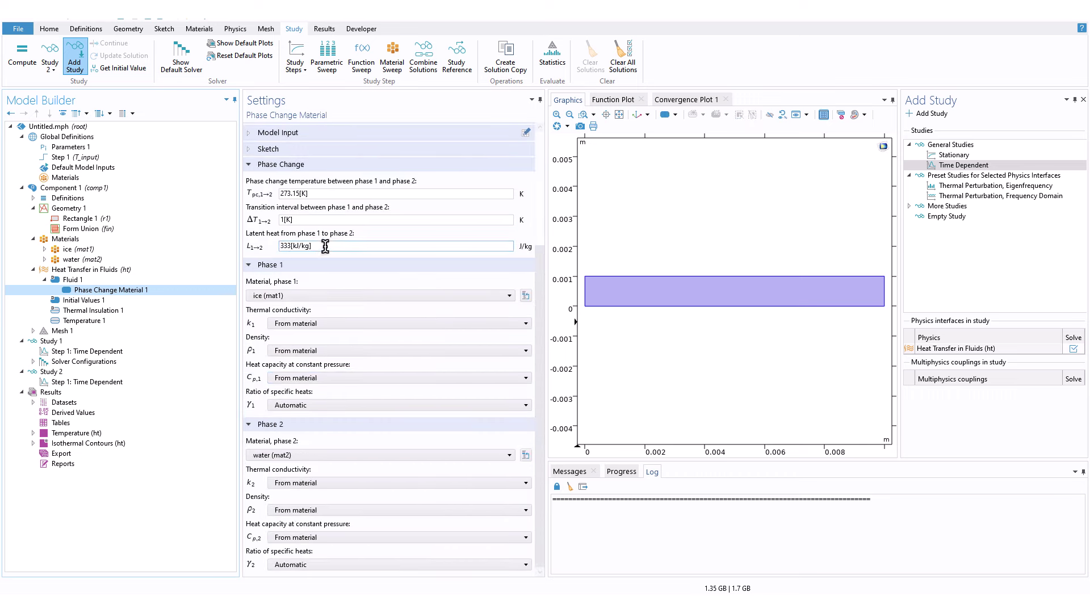
triple_click(293, 247)
right_click(293, 248)
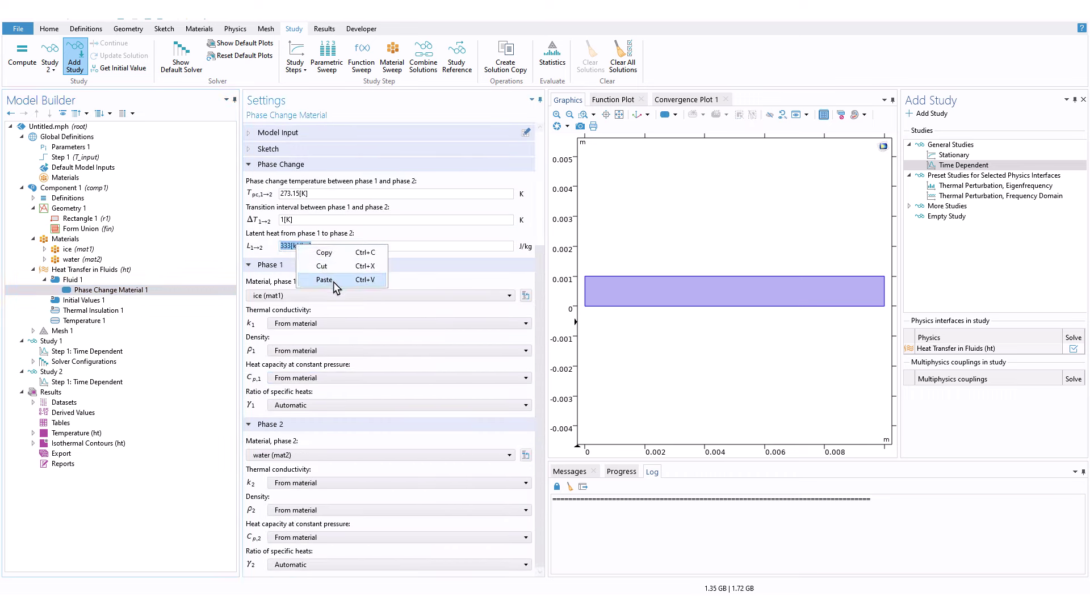
left_click(313, 253)
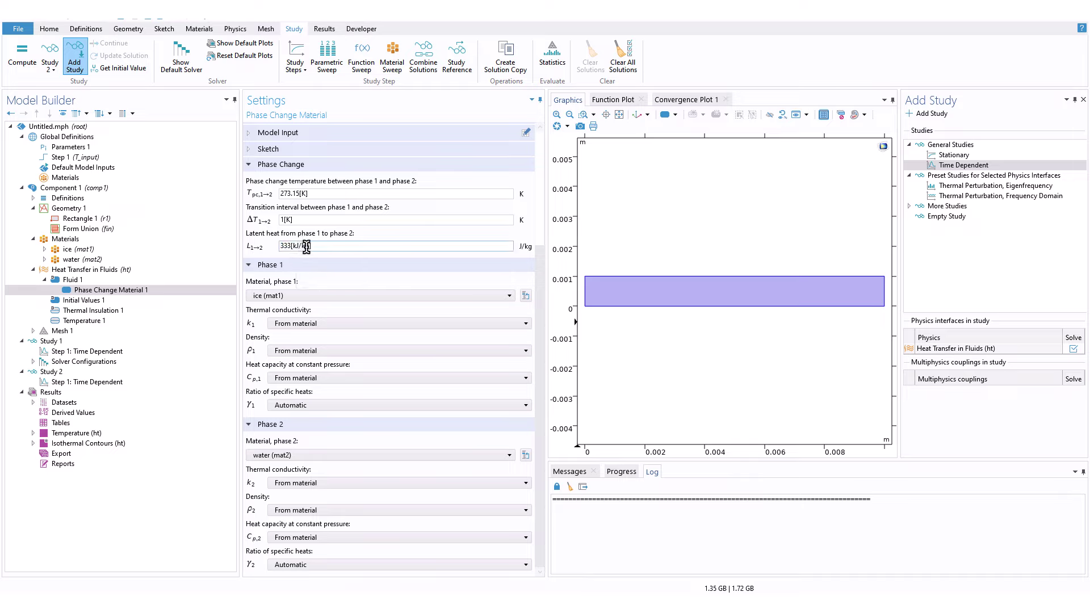
triple_click(323, 246)
right_click(295, 248)
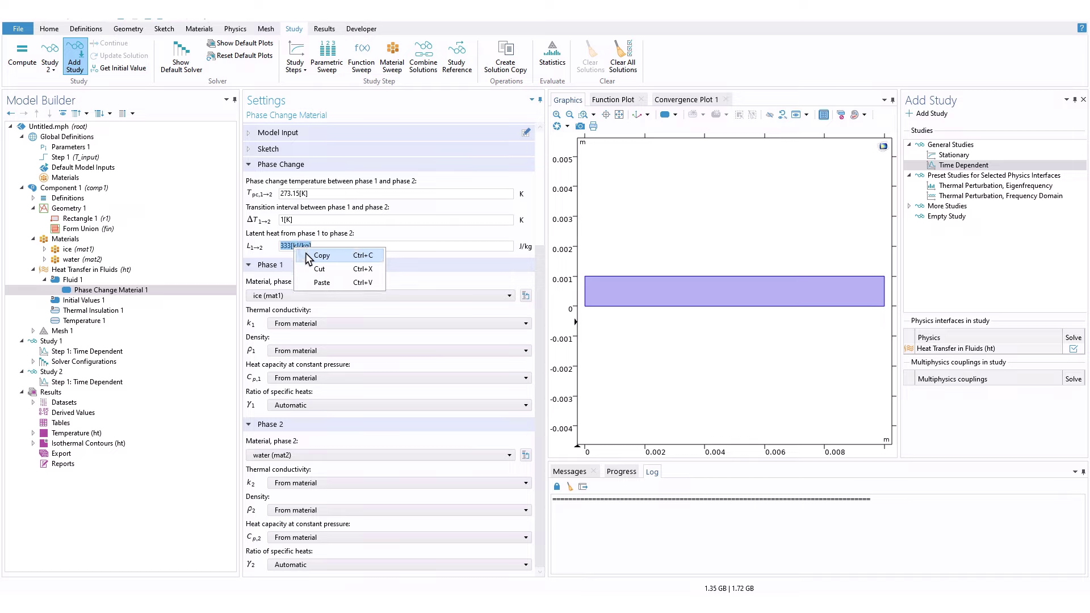
left_click(318, 269)
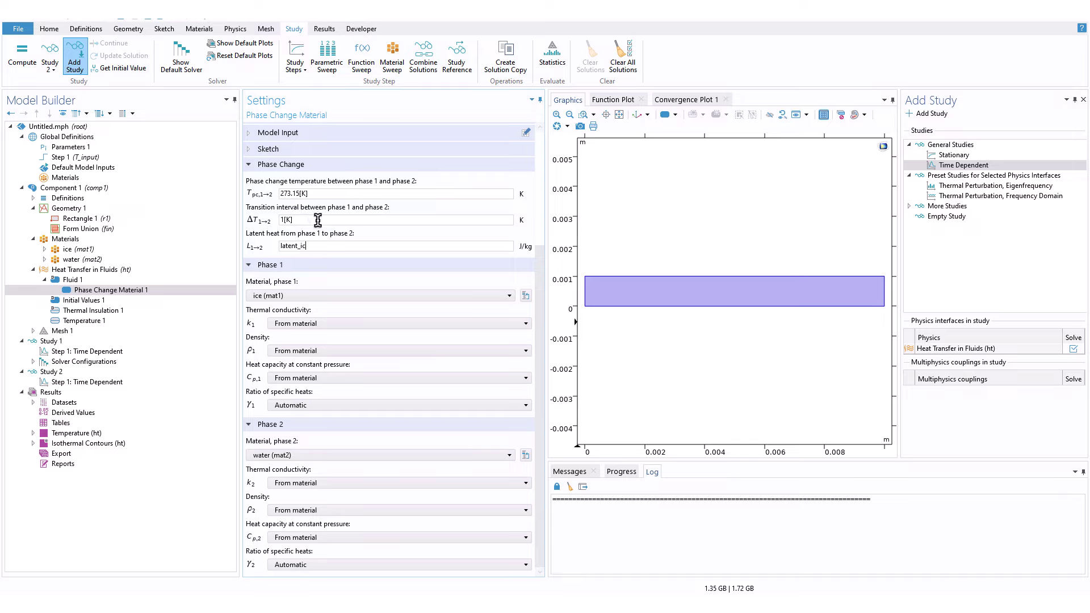
type("e")
- Define latent_ice as 333[kJ/kg] in Parameters 1 and check the latent heat entry in Phase Change Material 1
left_click(68, 147)
left_click(269, 245)
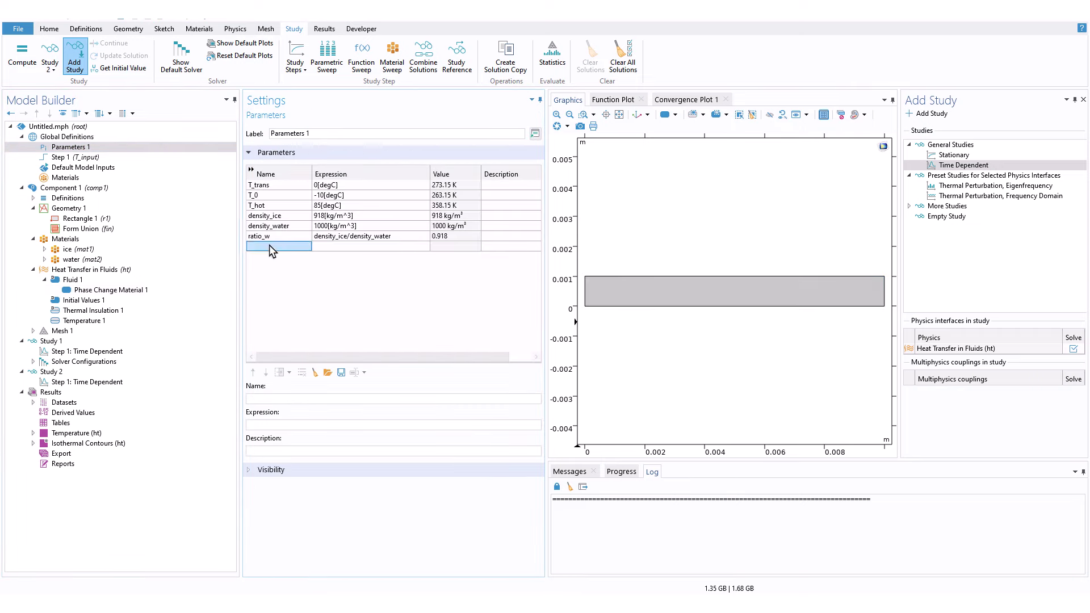
type("laten")
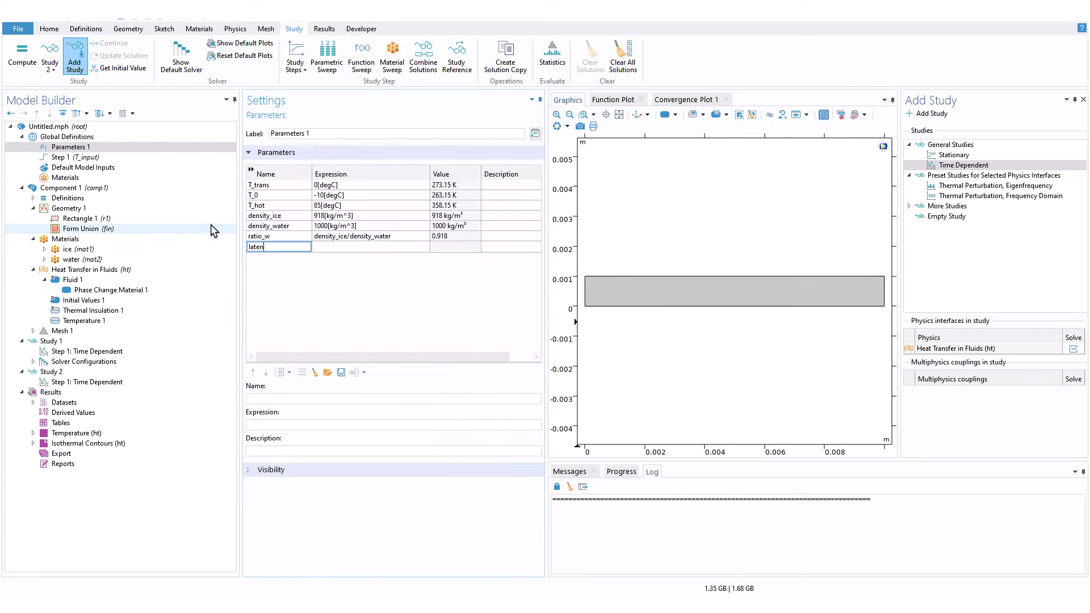
type("t_ice")
key("Tab")
type("333[kJ/kg]")
key("Return")
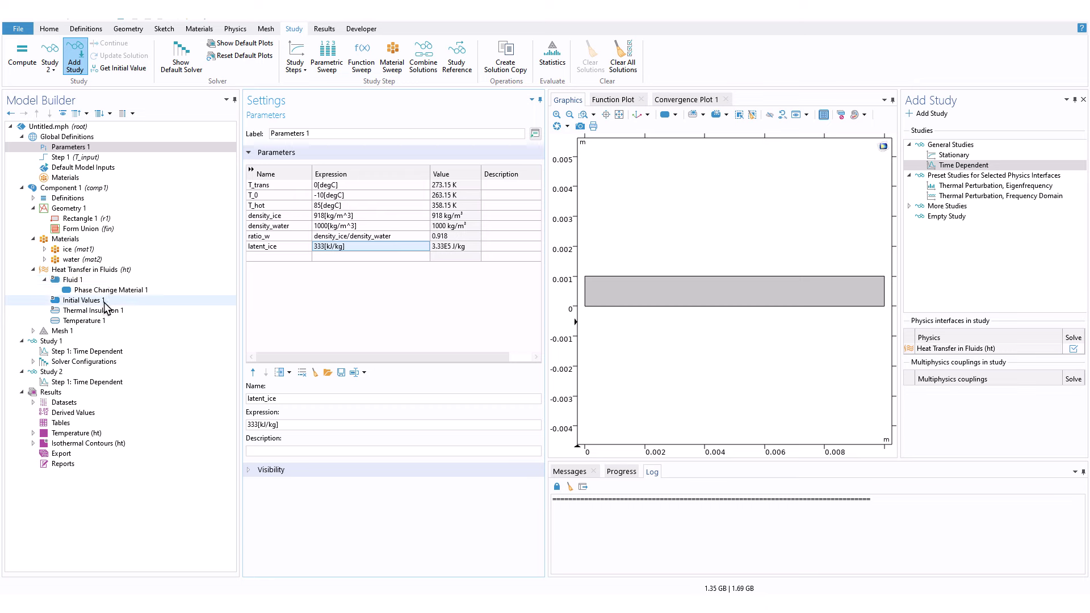
left_click(68, 291)
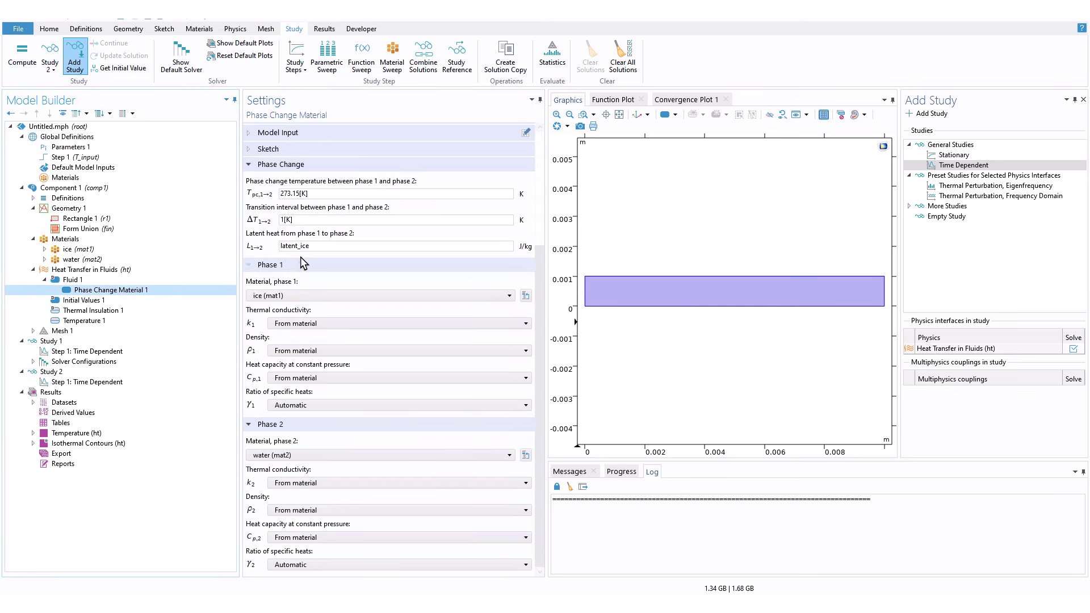
- Set Study 2's auxiliary sweep parameter to latent_ice with a value of 0 J/kg
left_click(99, 382)
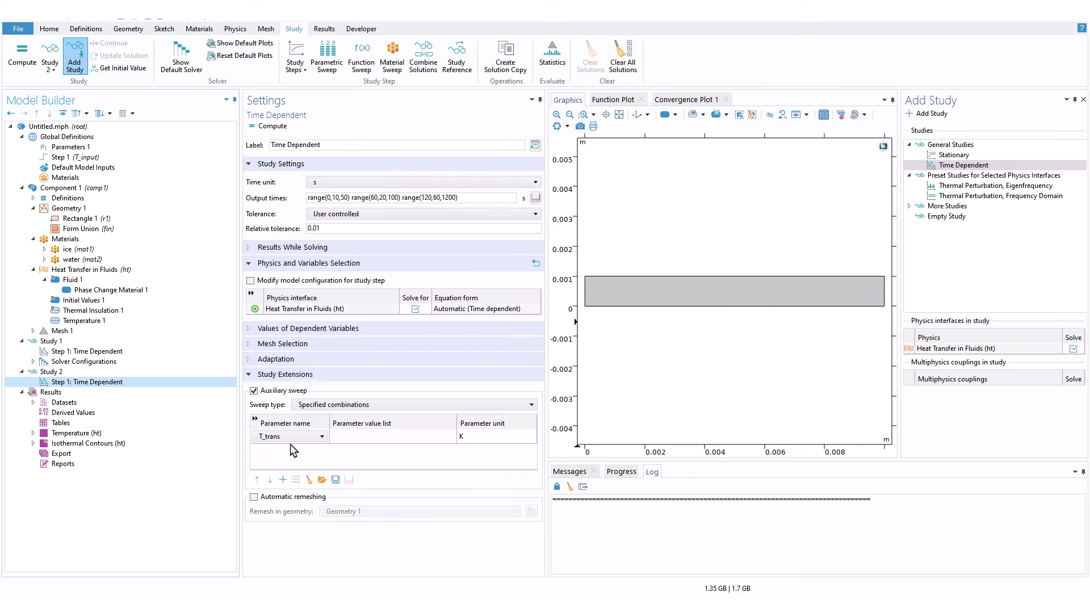
left_click(297, 436)
left_click(278, 526)
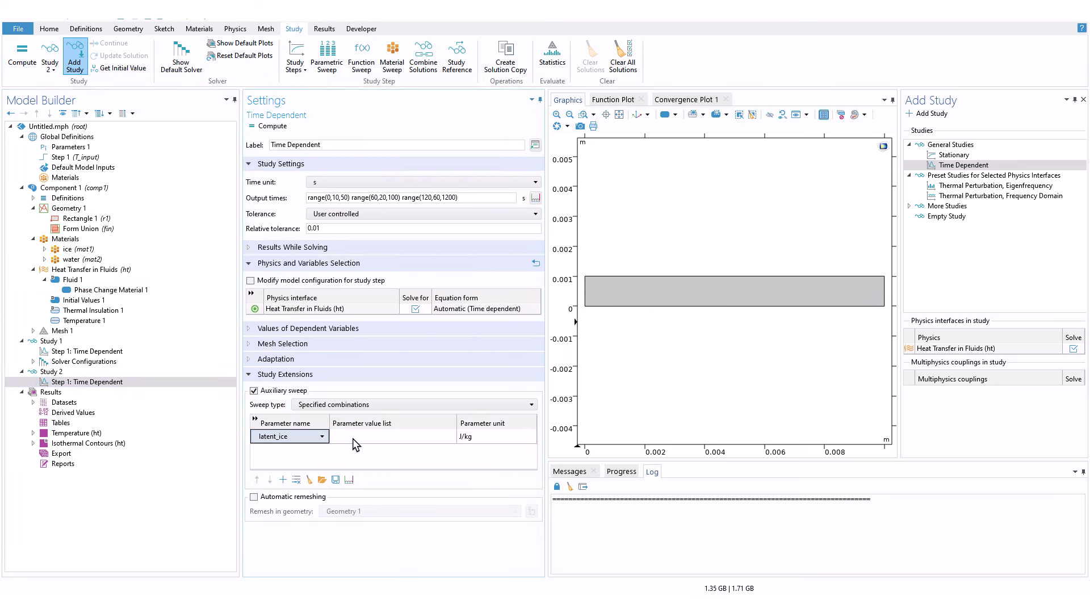
left_click(361, 438)
type("0")
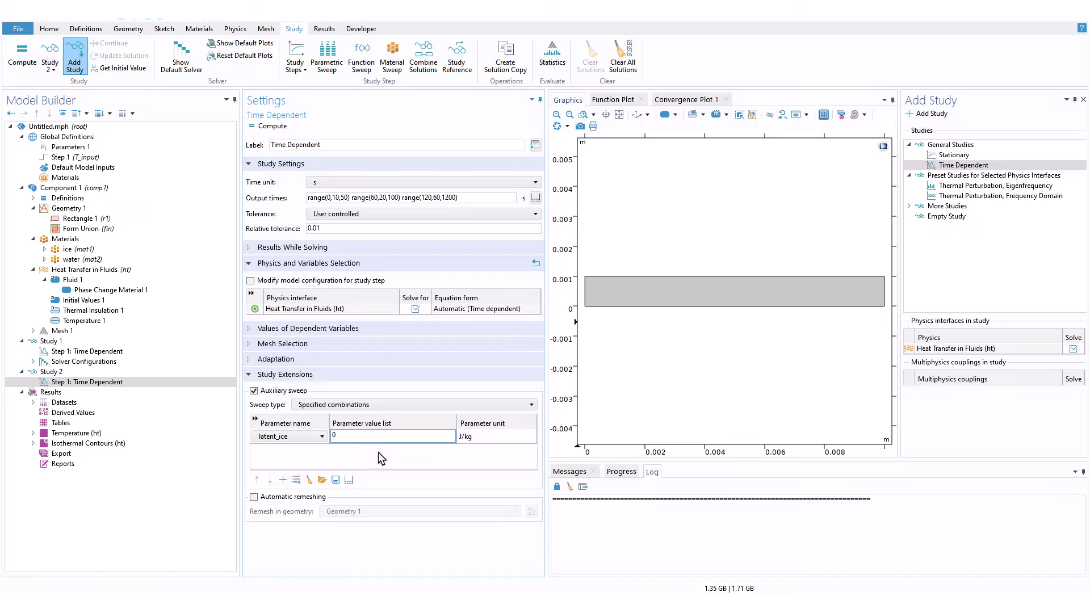
key("Return")
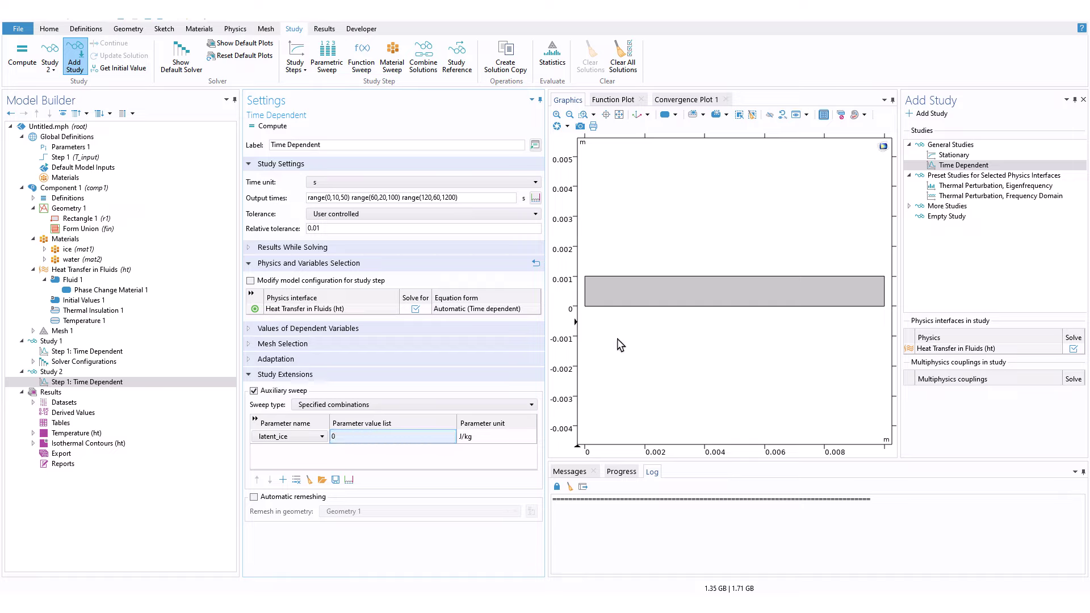
- Rename the second study as "Study 2 (no L)"
left_click(57, 372)
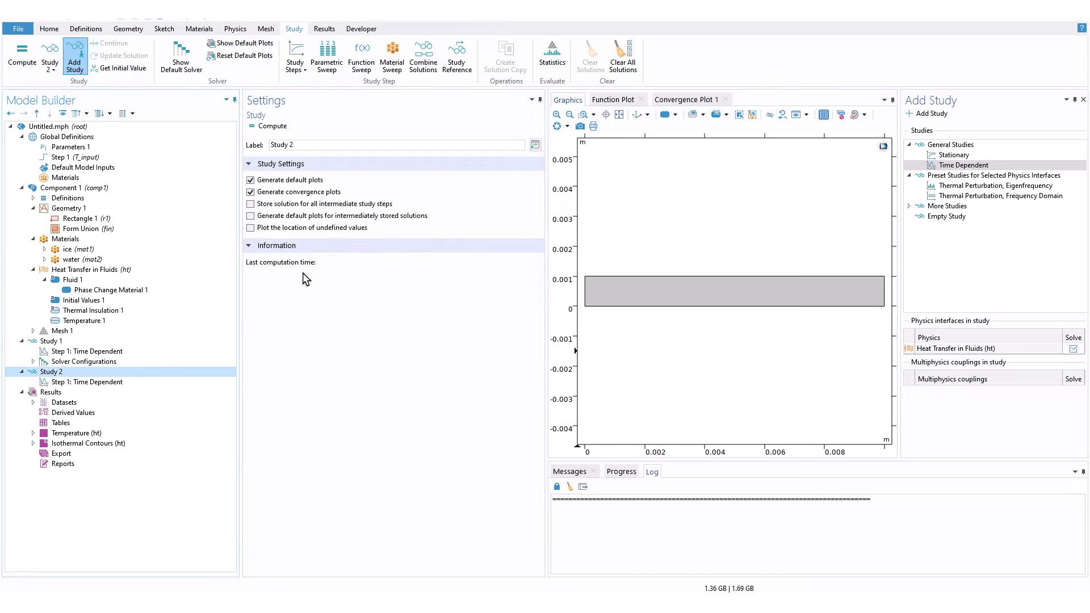
left_click(324, 145)
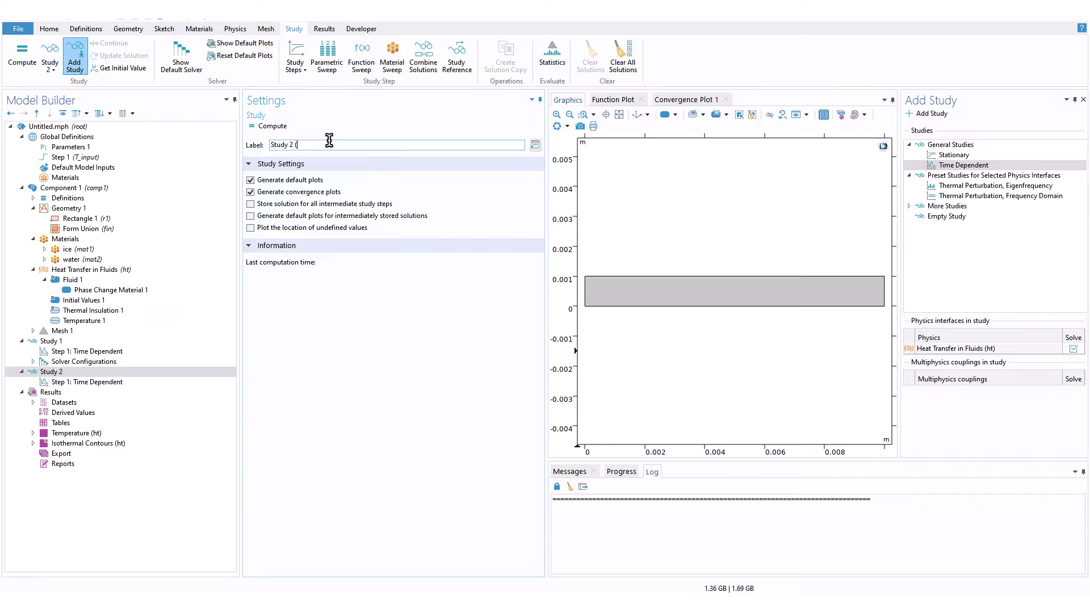
type("(no L")
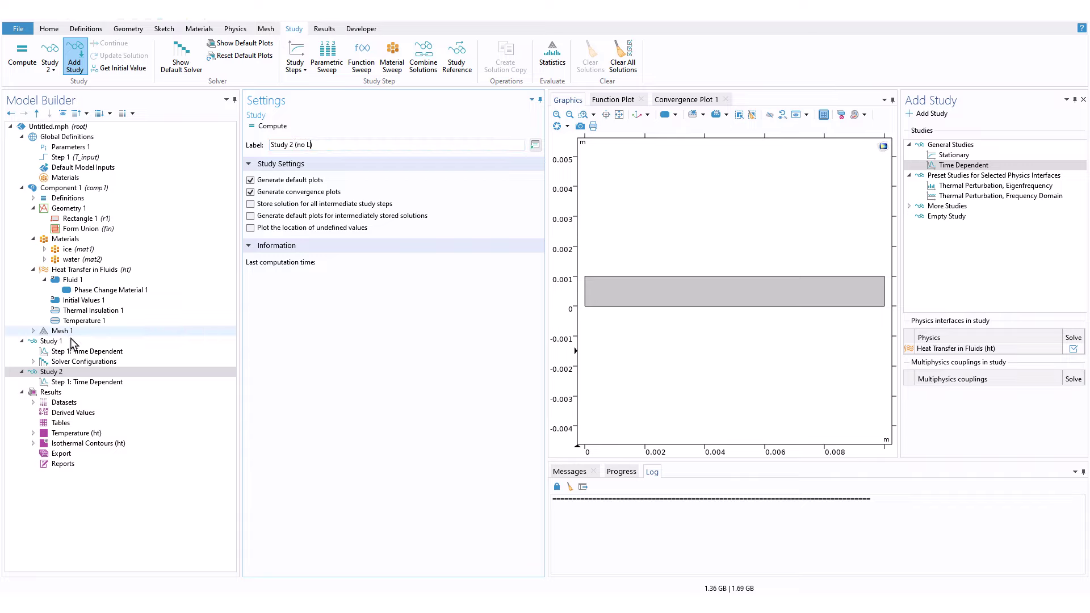
- Complete the label "Study 2 (no L)" and compute the study
type(")")
left_click(84, 371)
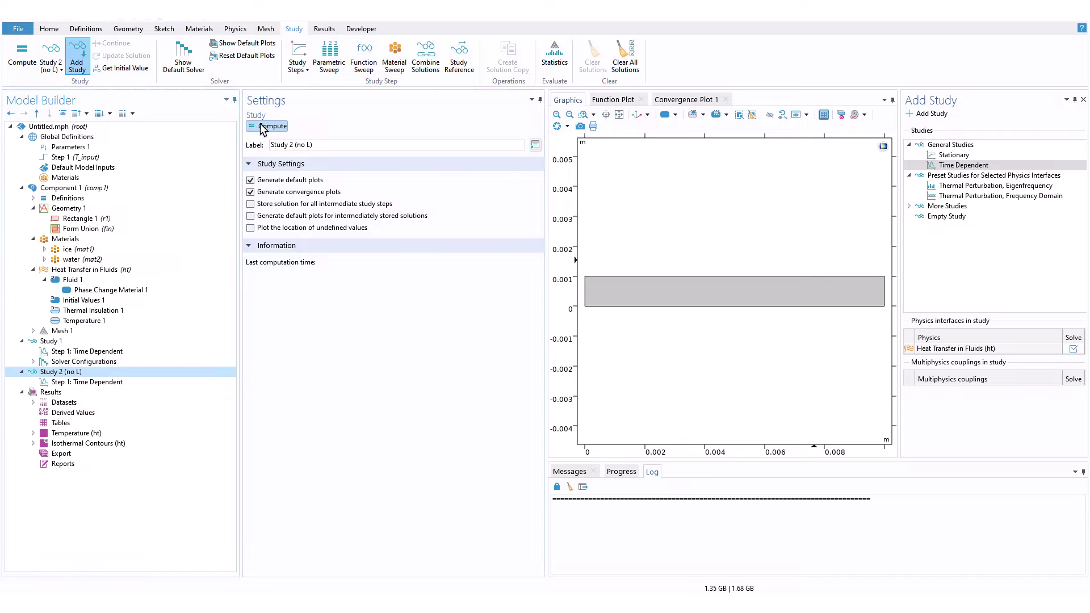
left_click(1083, 100)
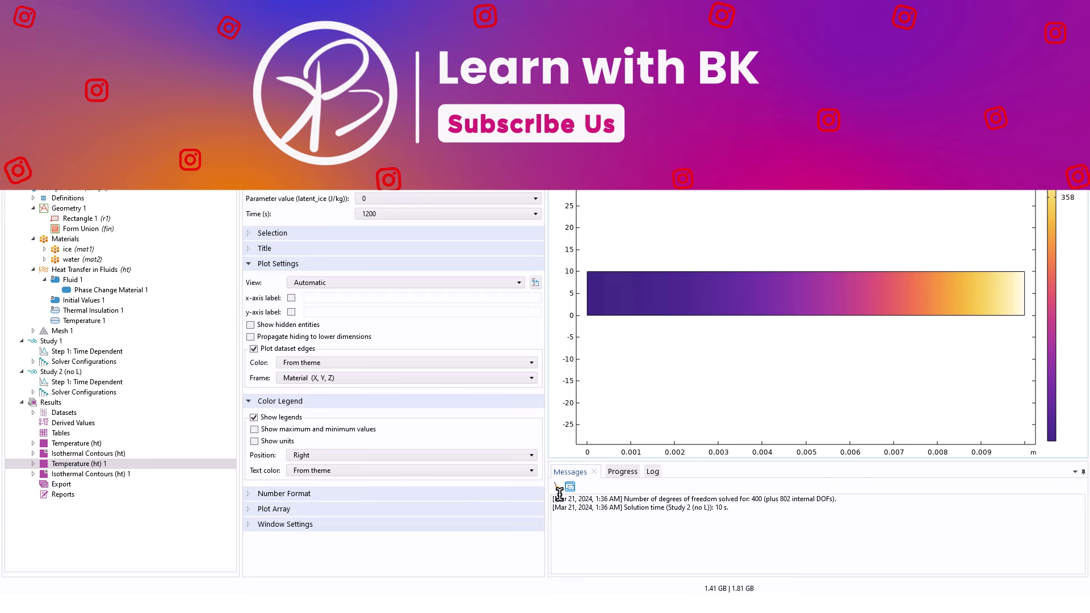
- Examine the Temperature (ht) 1 surface plot of Study 2 (no L) at 1200 s and its Surface node
left_click(92, 464)
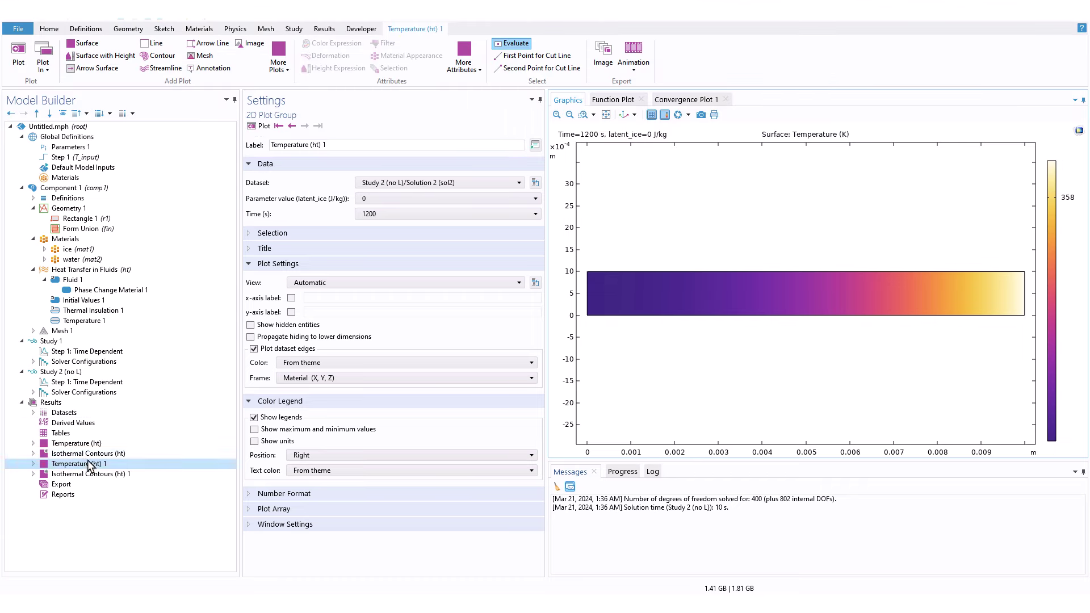
left_click(40, 465)
double_click(39, 464)
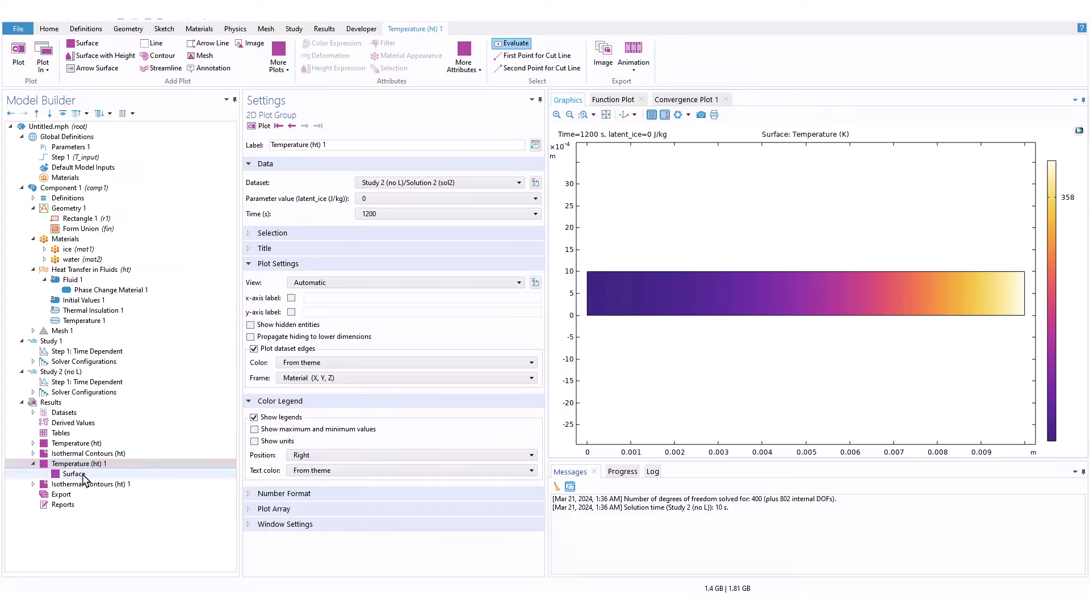
left_click(32, 463)
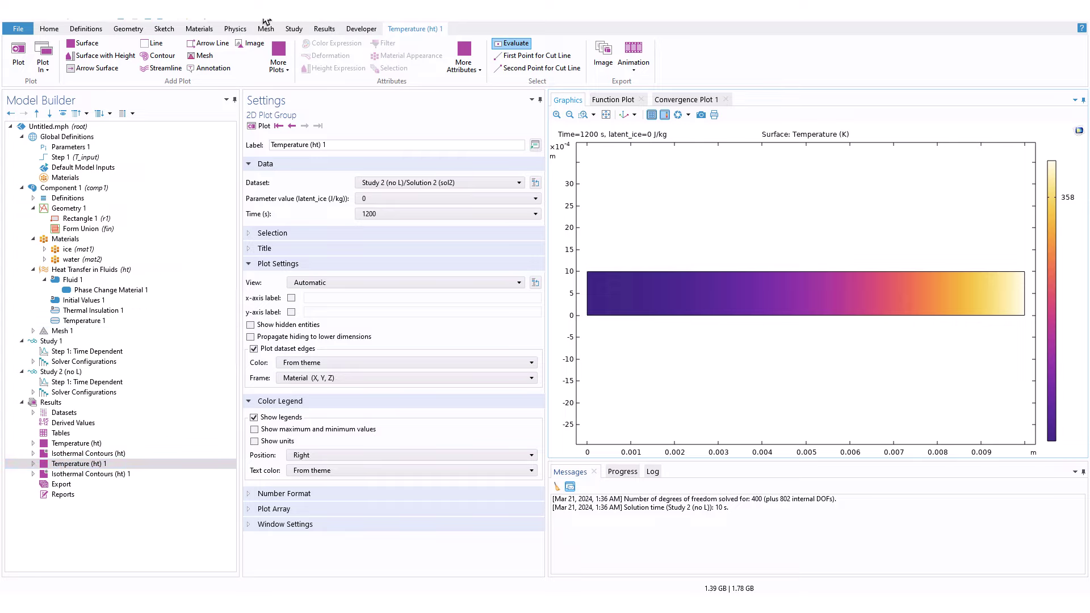
- Create a 1D plot group and add a line graph to it
left_click(323, 29)
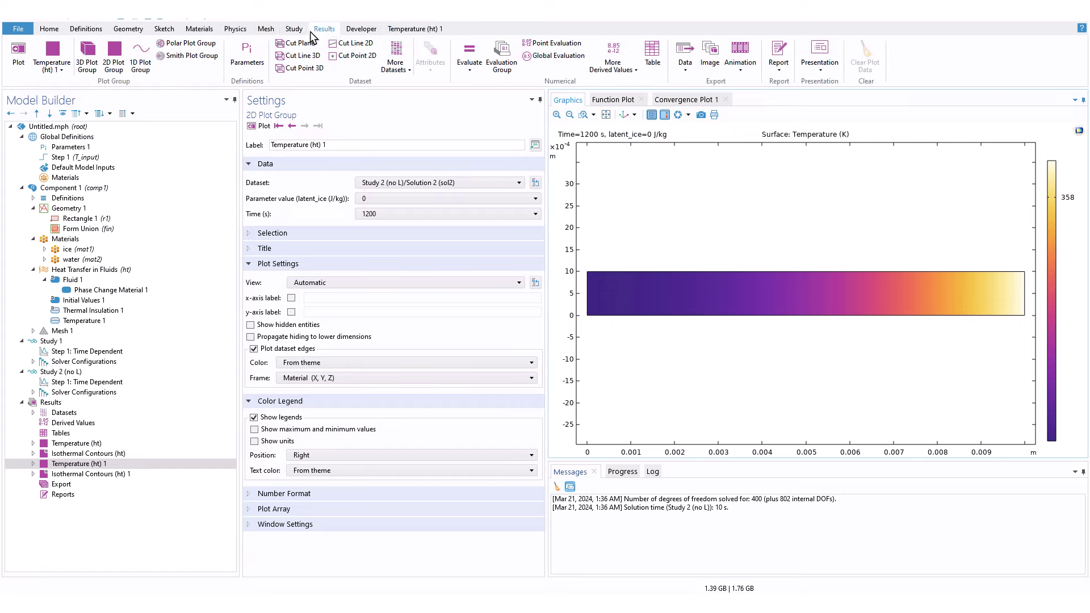
left_click(141, 59)
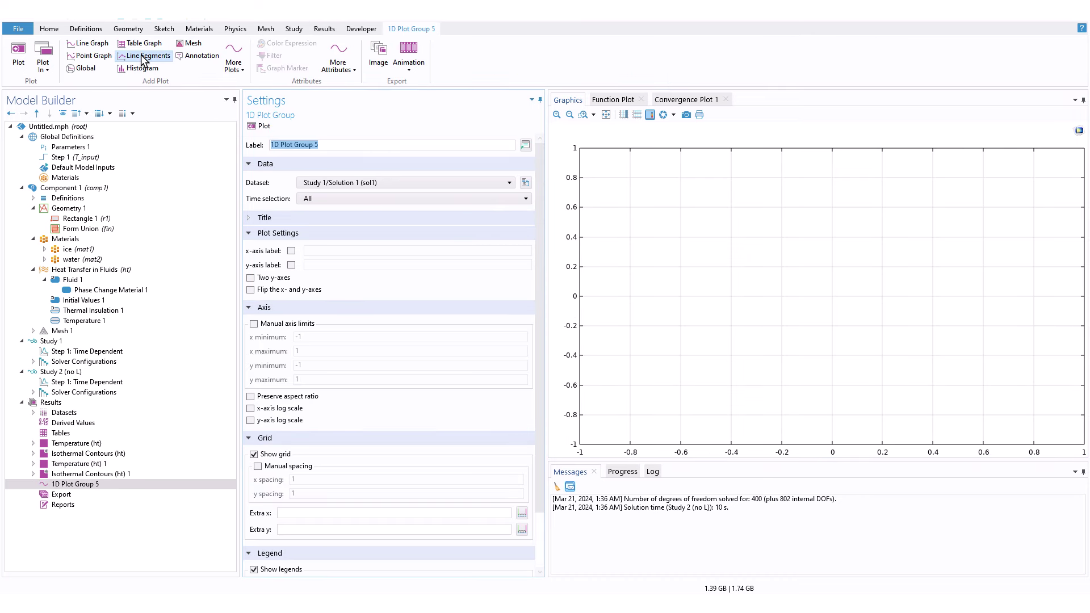
left_click(92, 45)
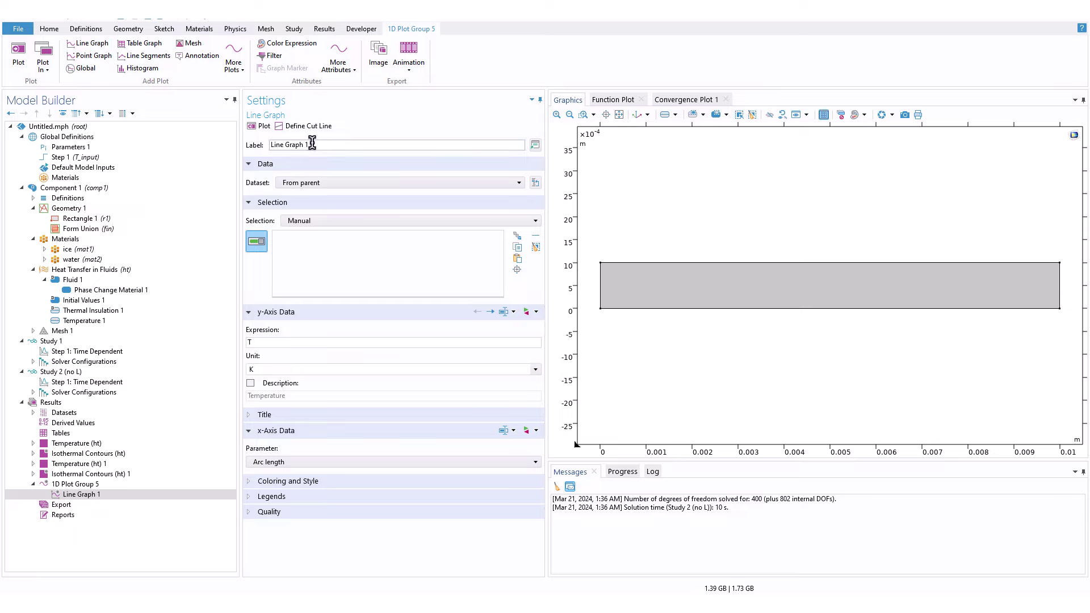
- Define a horizontal cut line for the line graph at the rectangle's mid-height, from x = 0 to about 0.01 m
left_click(309, 128)
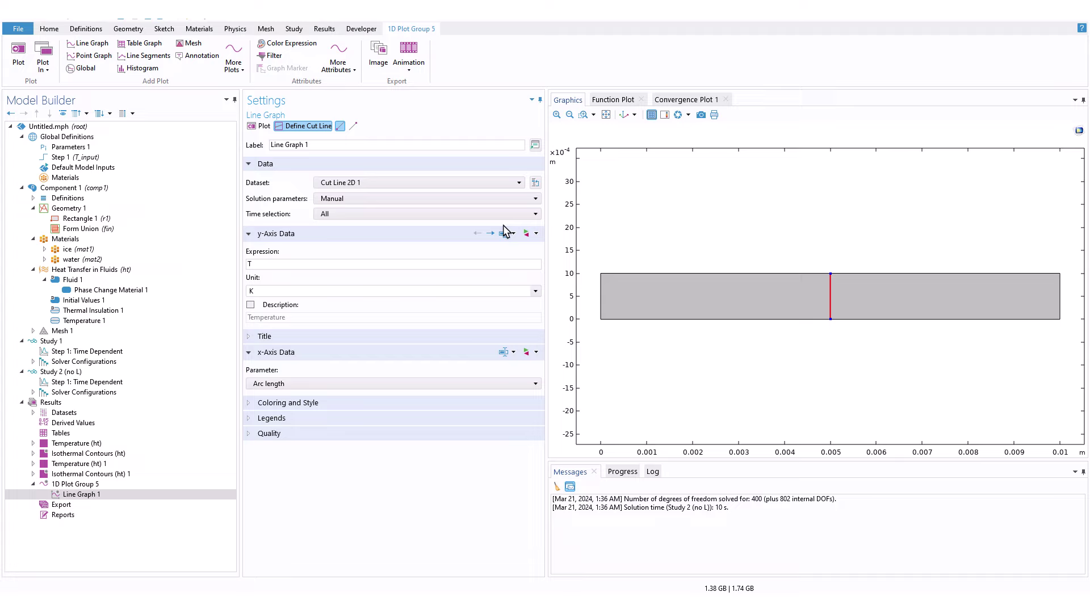
left_click(601, 296)
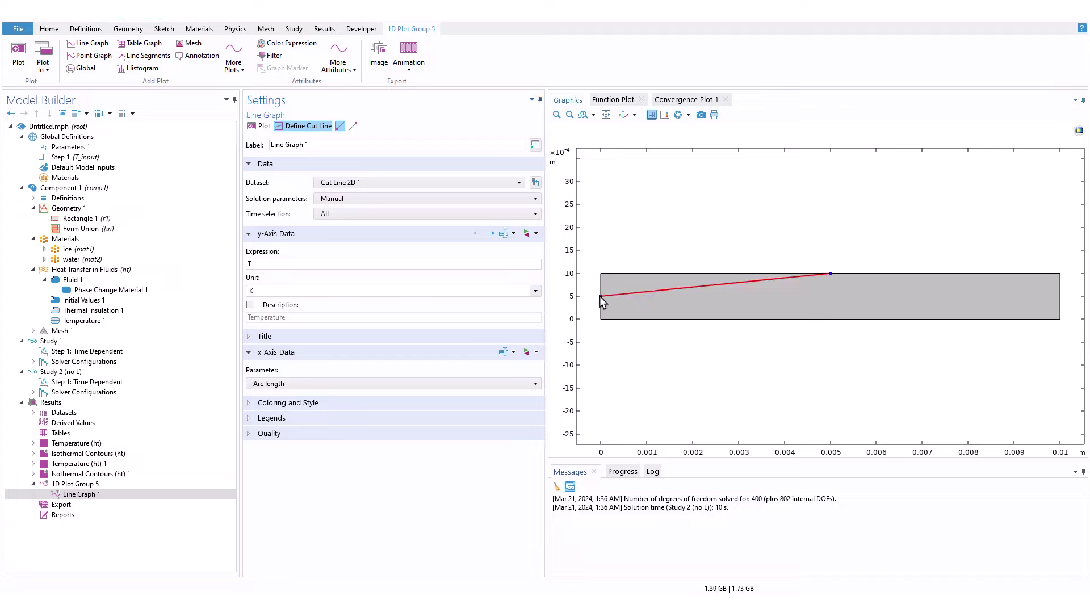
left_click(353, 125)
left_click(1059, 297)
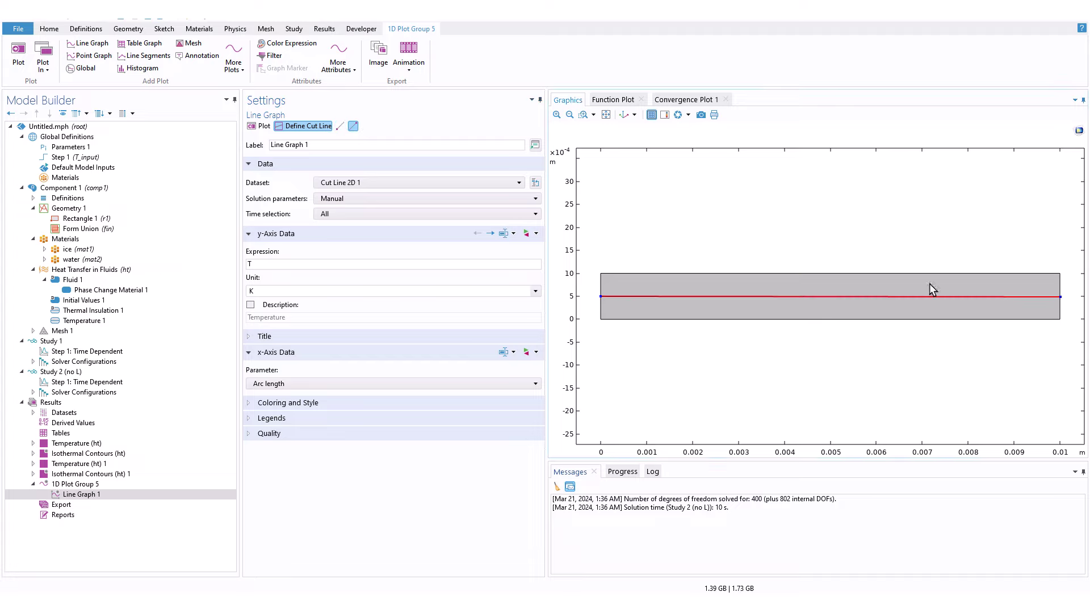
- Set the line graph's temperature unit to degC and plot it
left_click(535, 291)
left_click(257, 379)
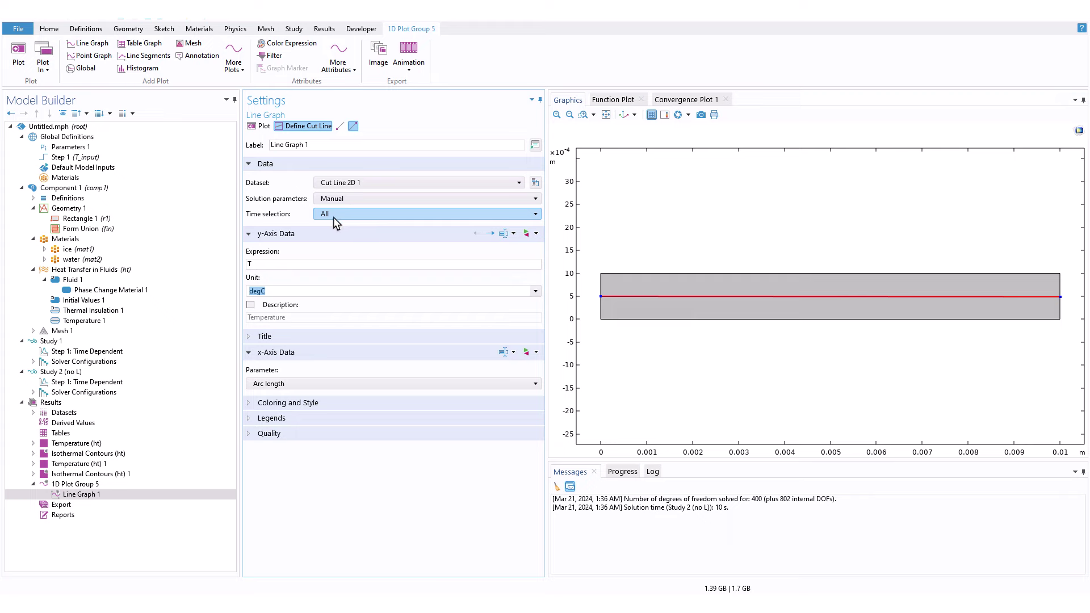
left_click(261, 126)
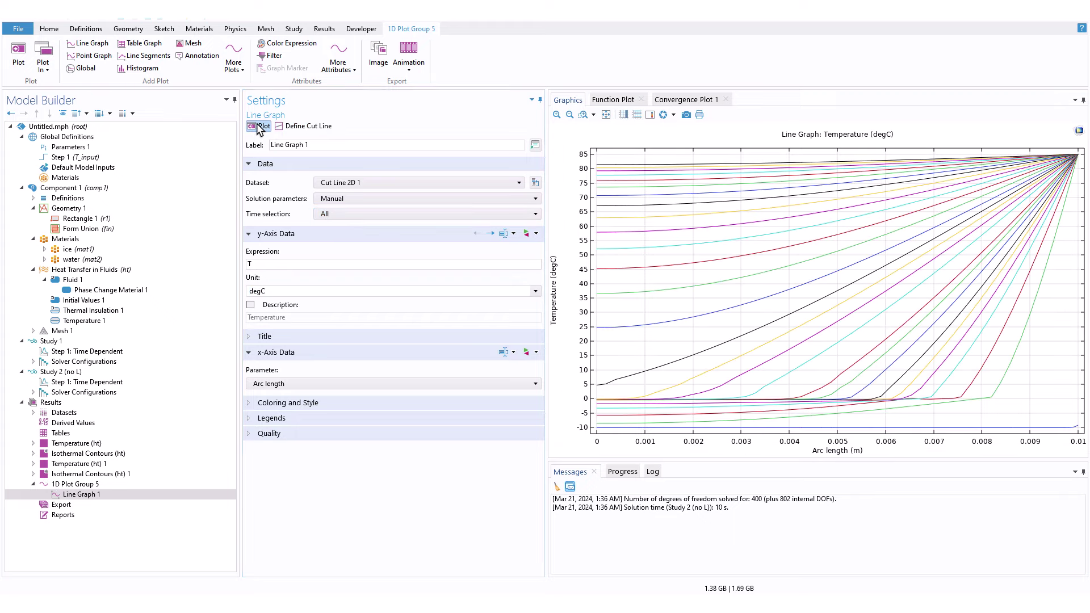
- Set the line graph's dataset to Study 1/Solution 1 (sol1) and its selection to all boundaries
left_click(384, 182)
left_click(379, 216)
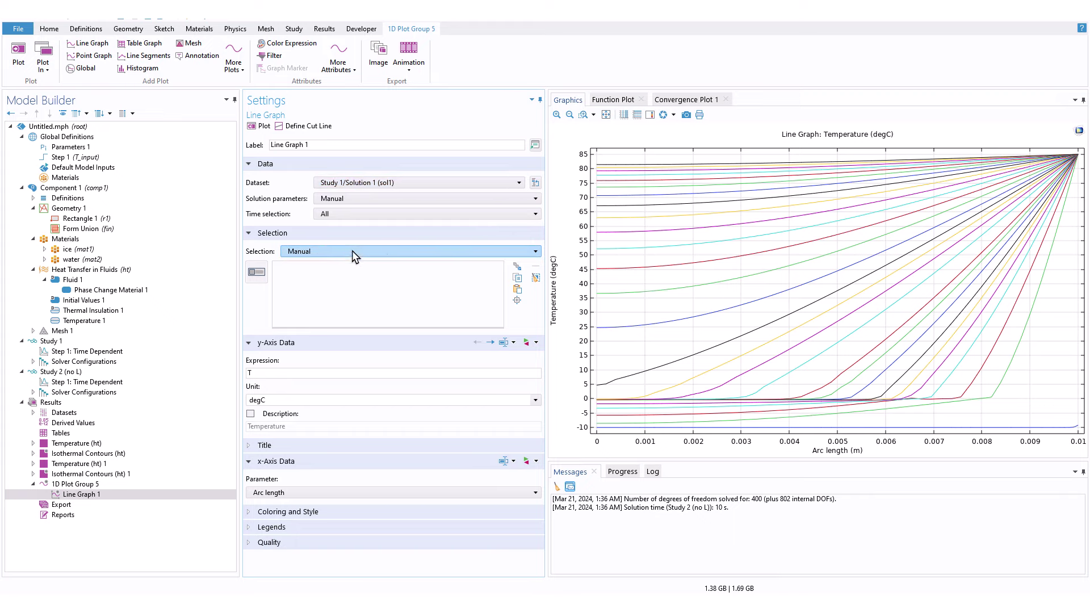
left_click(387, 252)
left_click(354, 275)
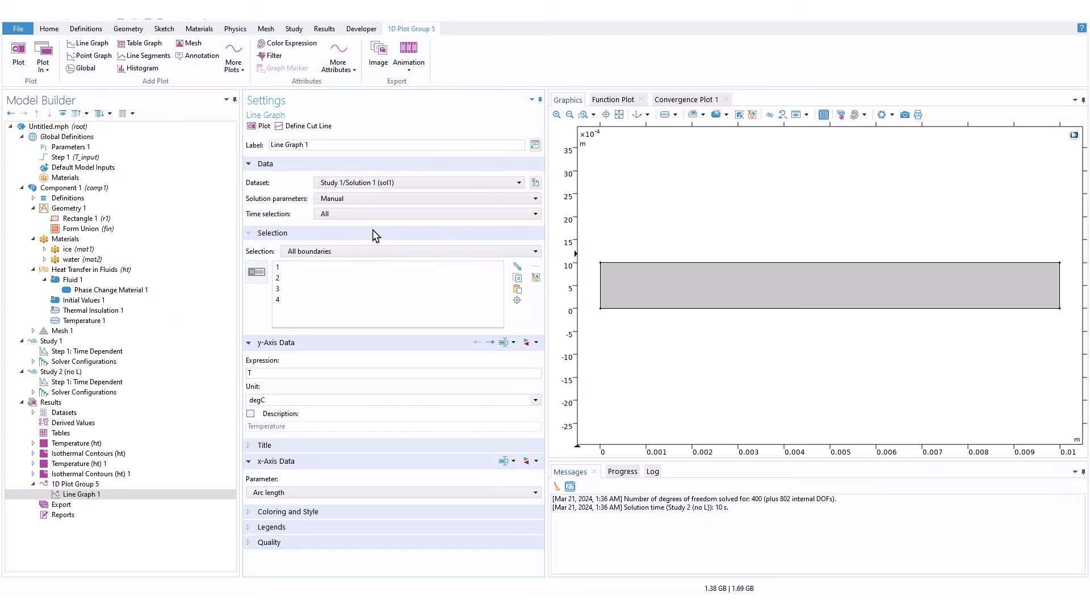
- Define a new horizontal cut line on Study 1/Solution 1 at about mid-height across the rectangle's full length and plot the line graph
left_click(318, 126)
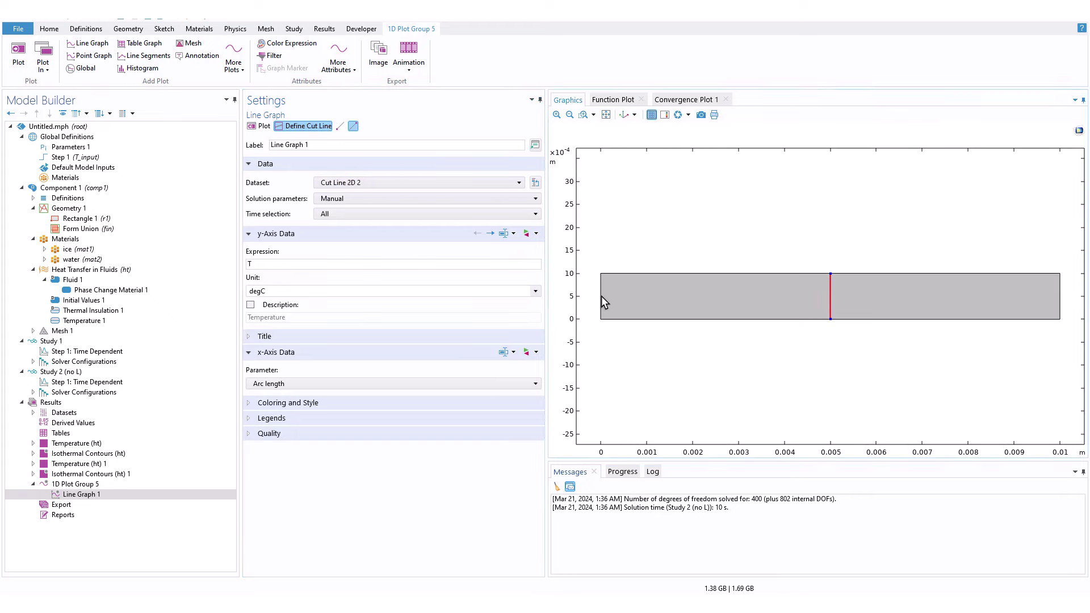
left_click(601, 296)
left_click(339, 126)
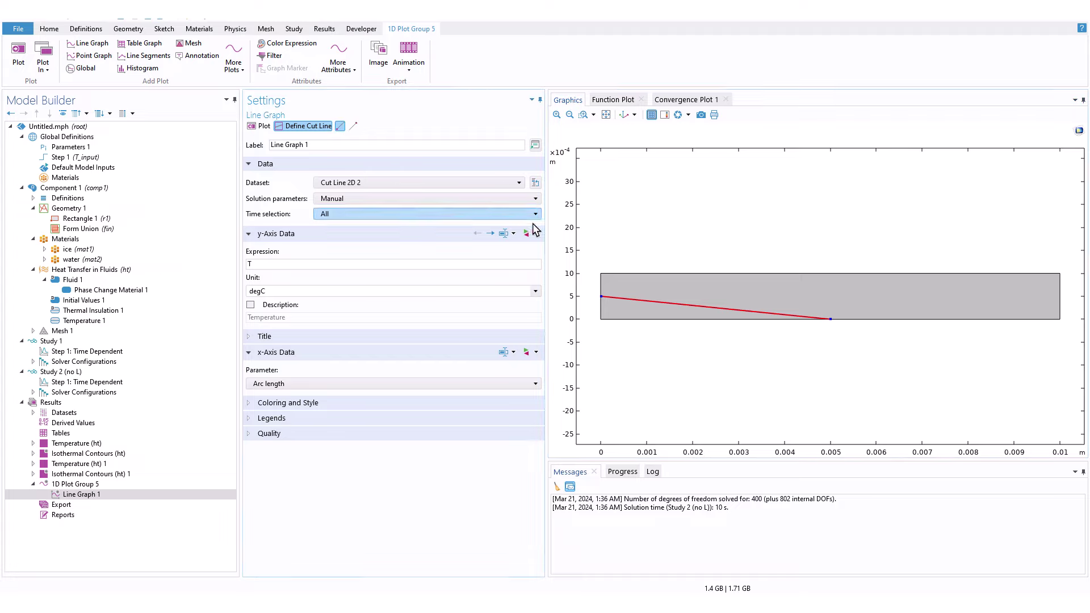
left_click(601, 296)
left_click(353, 126)
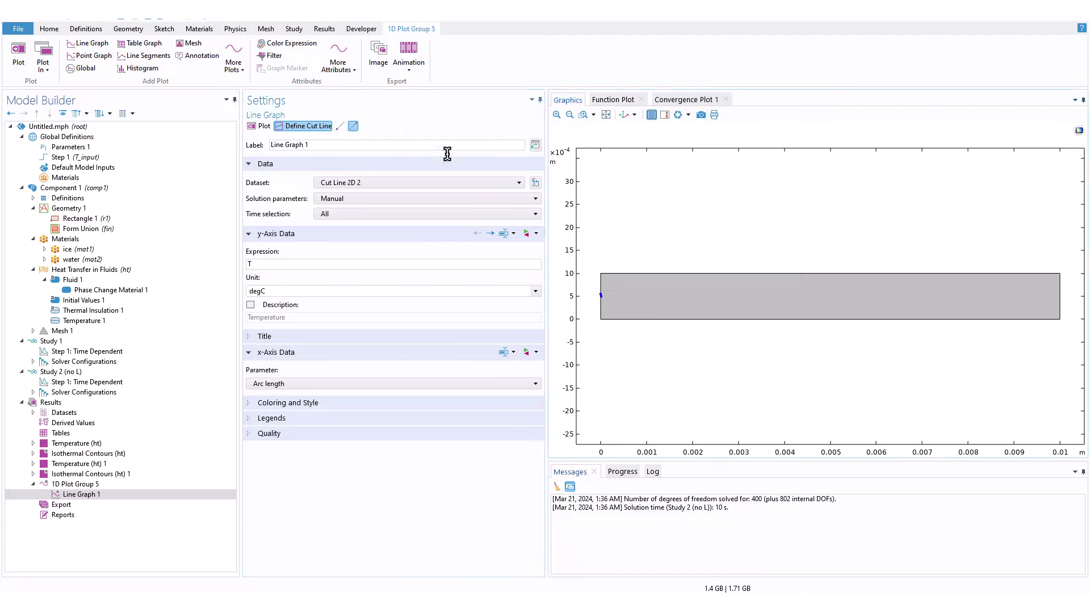
left_click(1059, 295)
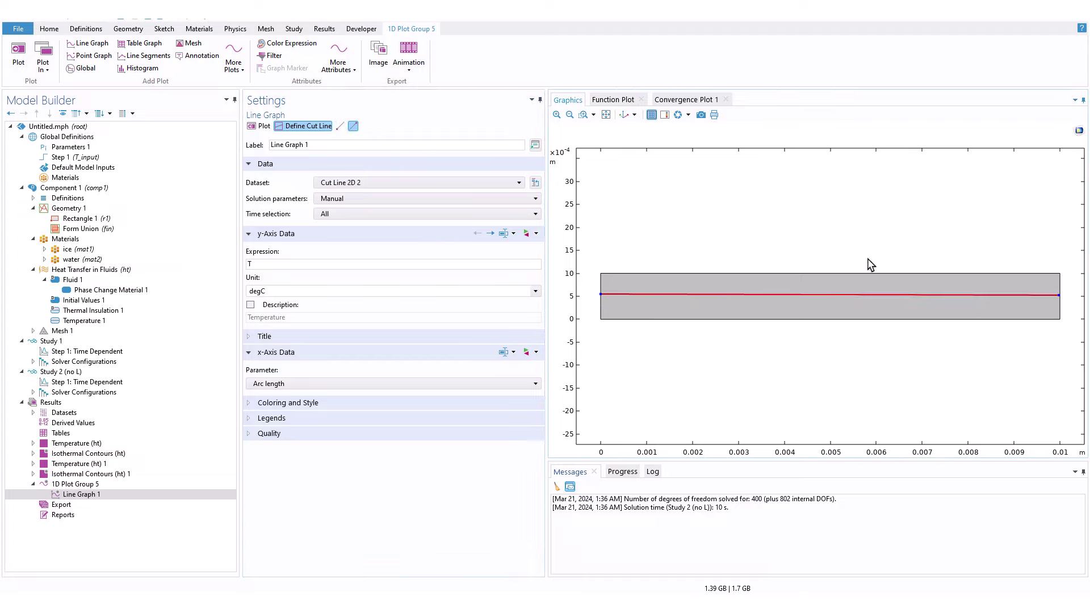
left_click(262, 126)
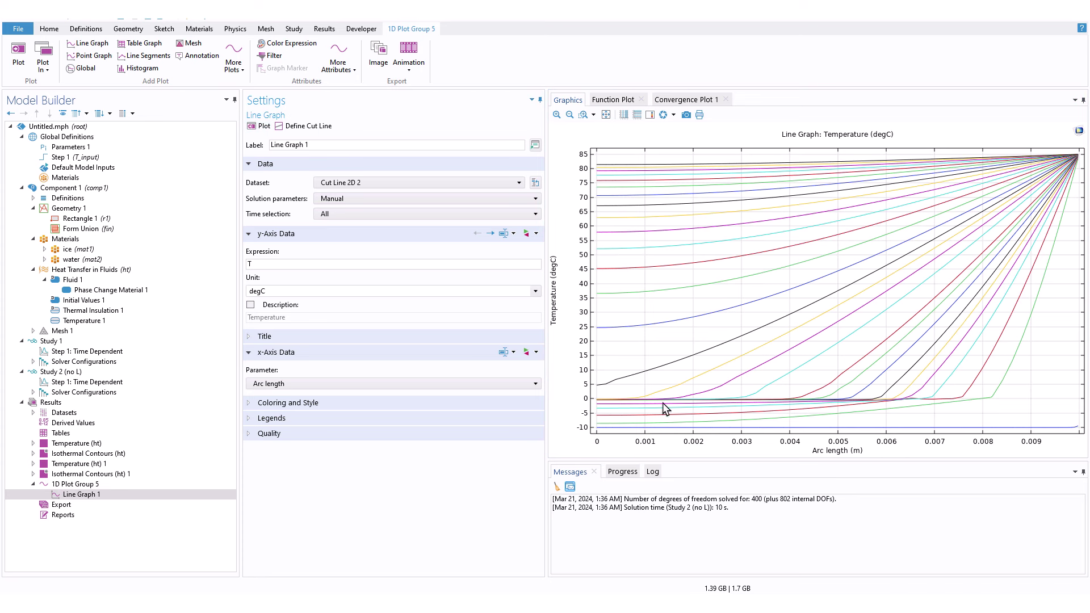
- Duplicate 1D Plot Group 5 and set the copied line graph's dataset to Study 2 (no L)/Solution 2 (sol2)
left_click(74, 484)
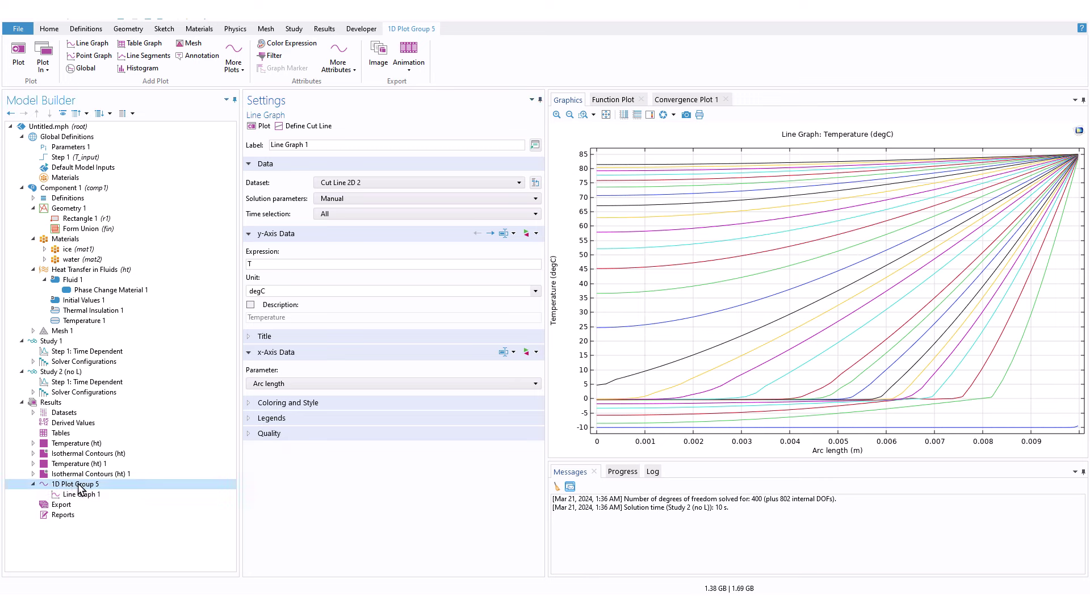
right_click(79, 488)
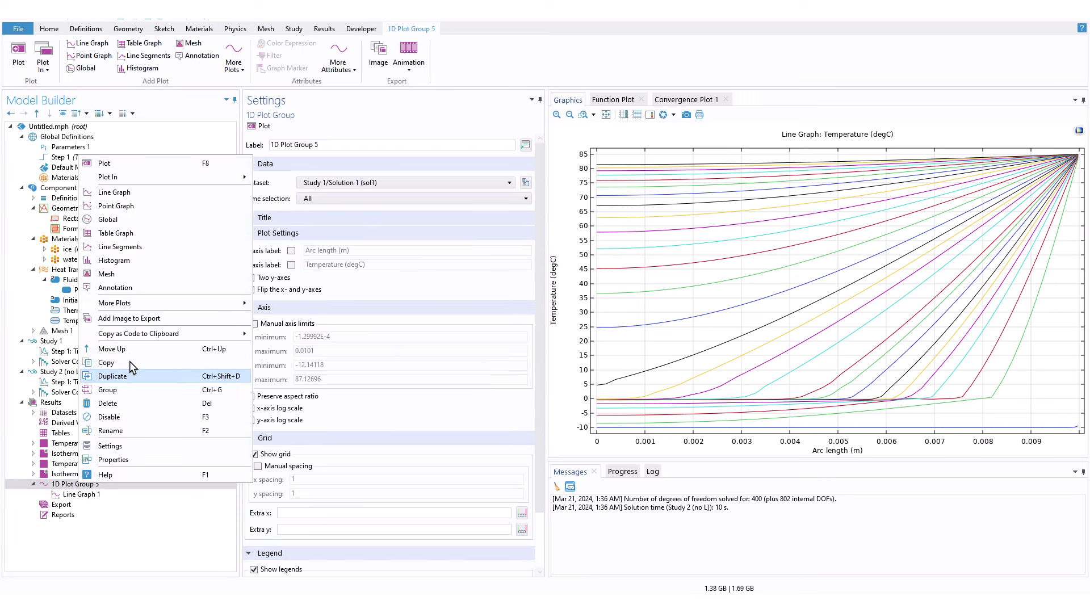
left_click(127, 373)
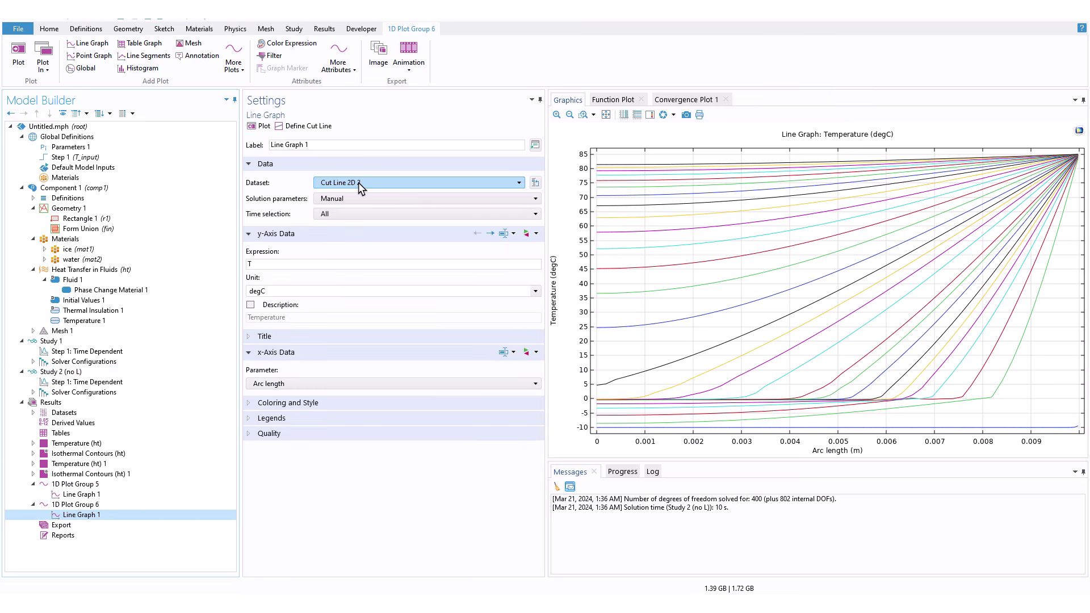
left_click(359, 182)
left_click(372, 225)
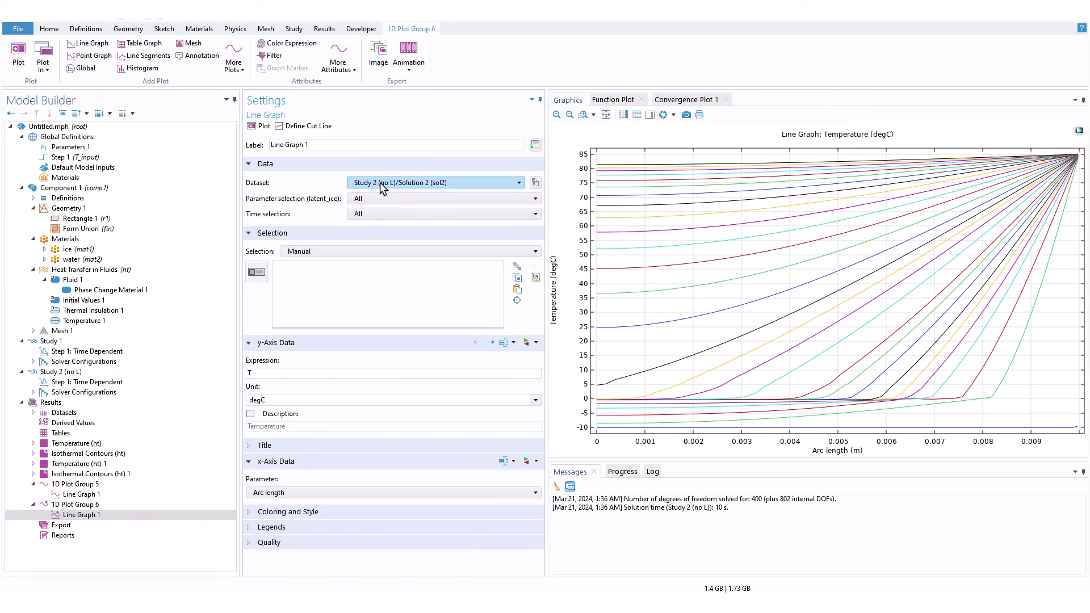
- Define a horizontal cut line at about mid-height across the rectangle for the Study 2 (no L) line graph and plot it
left_click(307, 125)
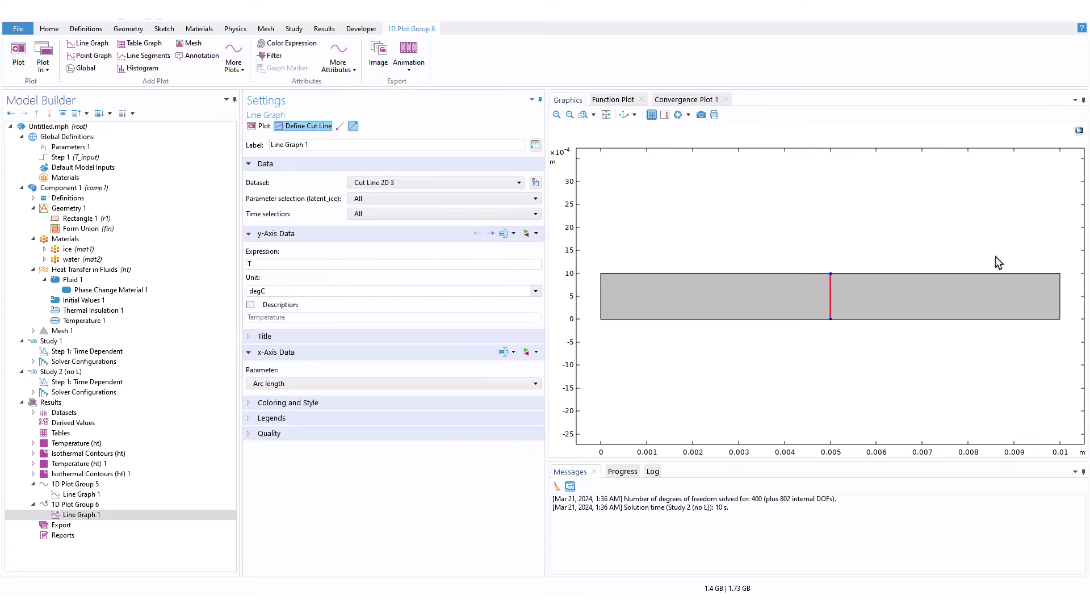
left_click(1061, 299)
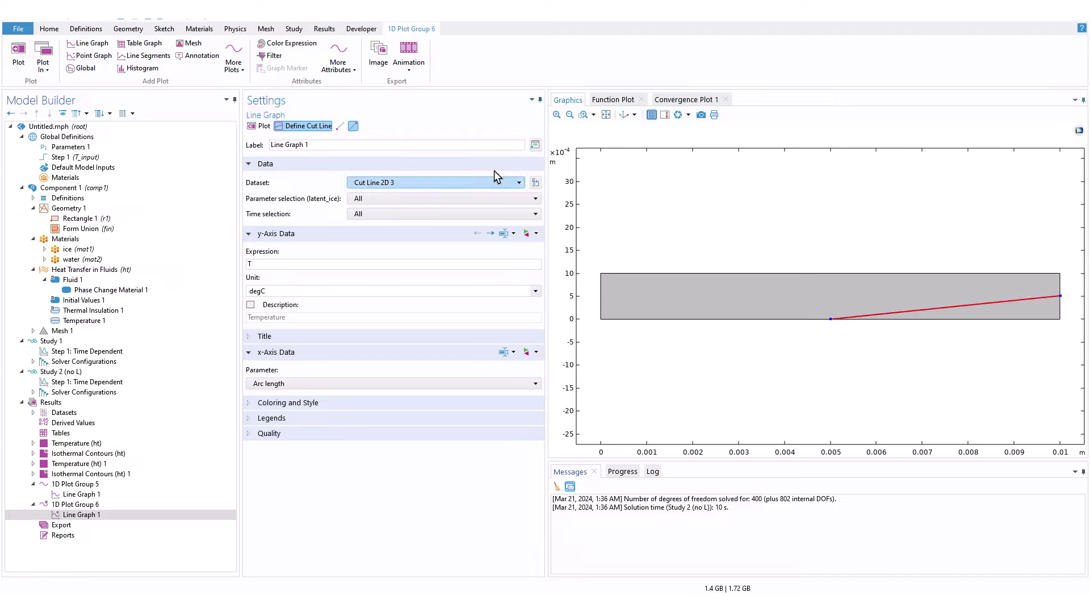
left_click(340, 125)
left_click(600, 294)
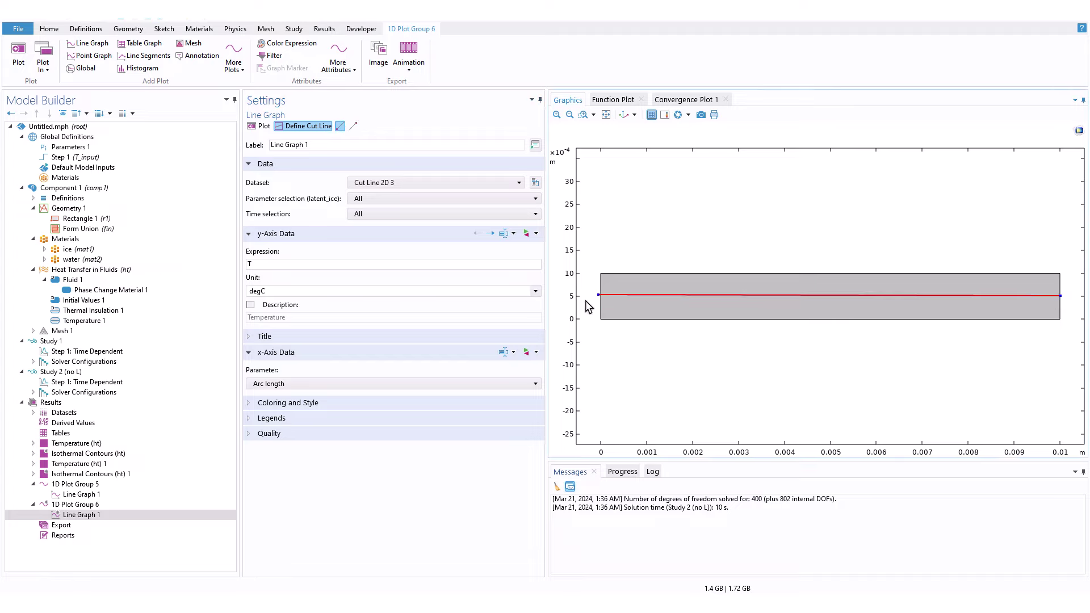
left_click(262, 126)
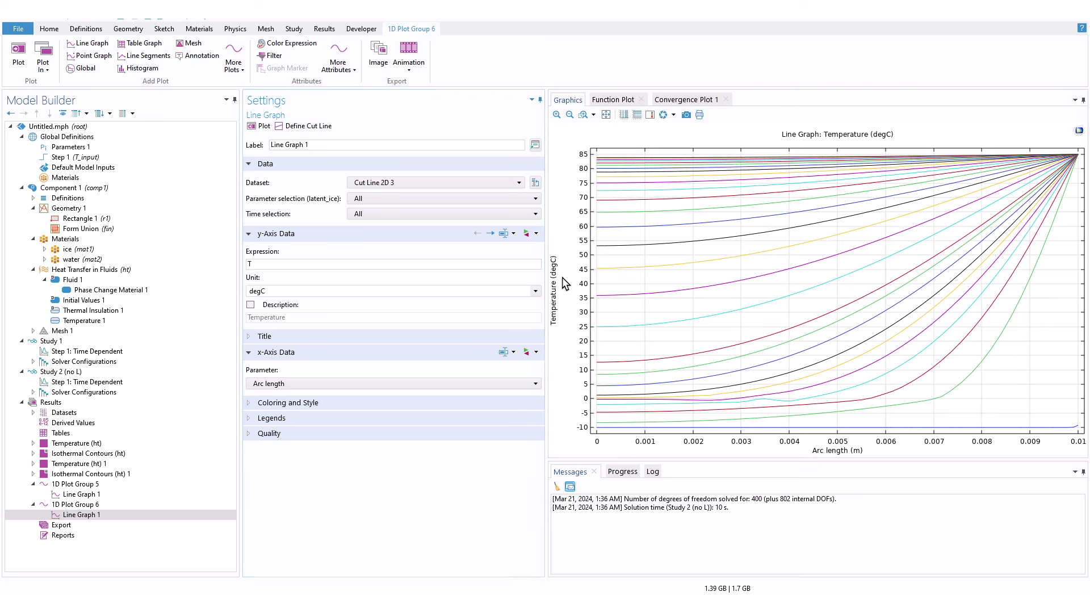
- Examine the temperature curves around 0 degC in 1D Plot Group 5 for the study with latent heat
left_click(90, 485)
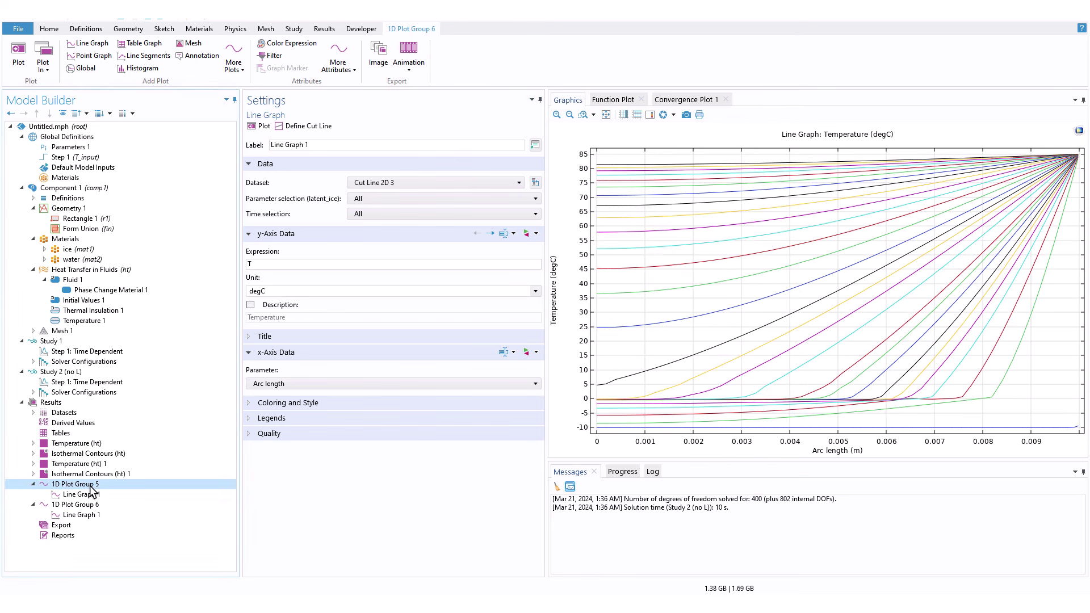
left_click(104, 494)
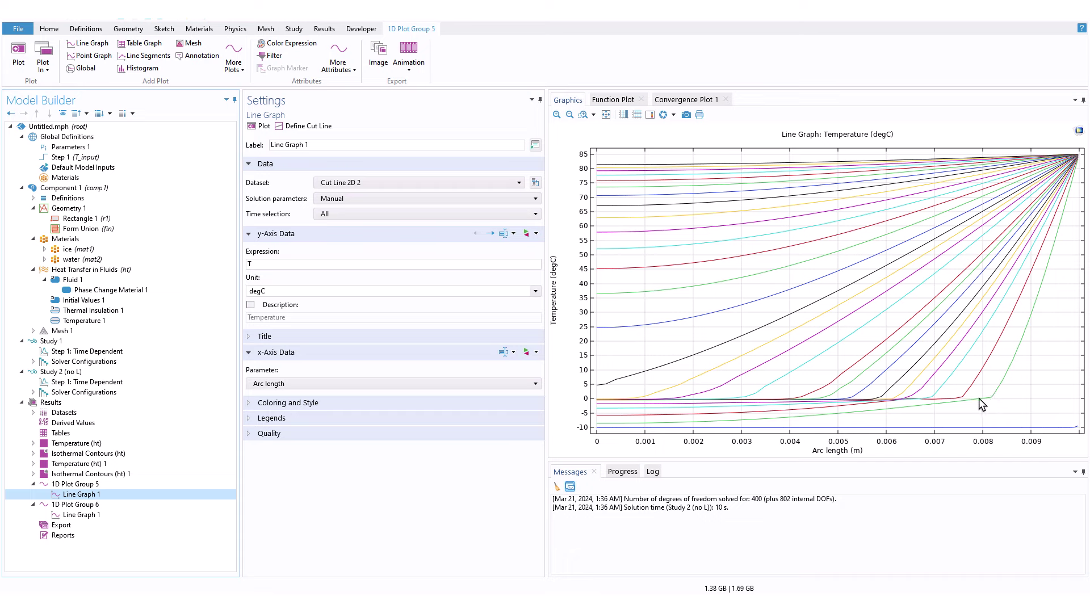
left_click(908, 409)
- Inspect the 1D Plot Group 6 curves closely around 0 degC for the study without latent heat
left_click(92, 514)
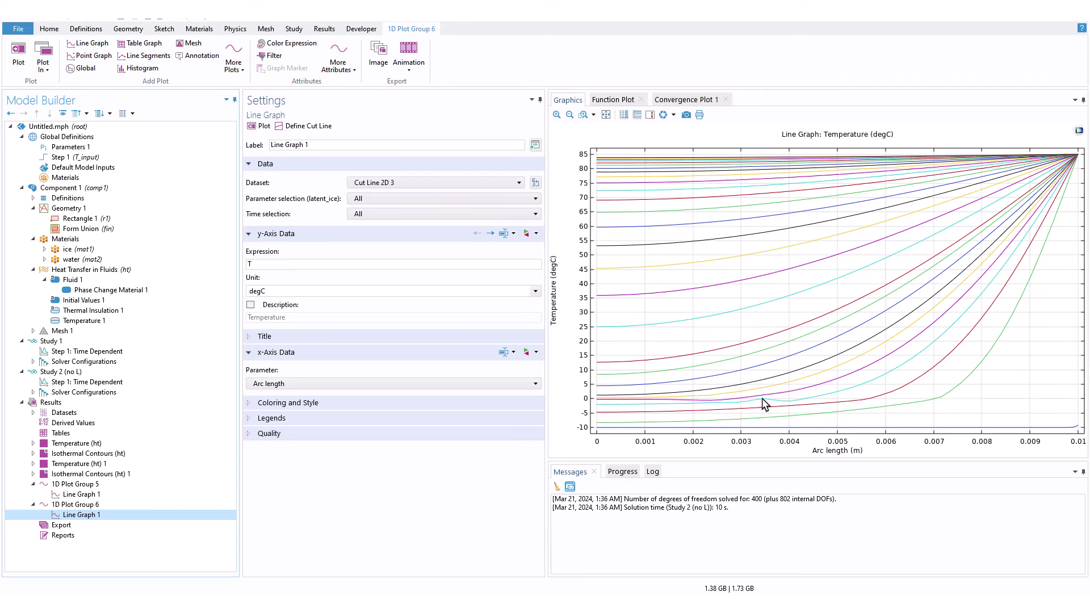
scroll(763, 402, "up", 3)
scroll(772, 379, "down", 2)
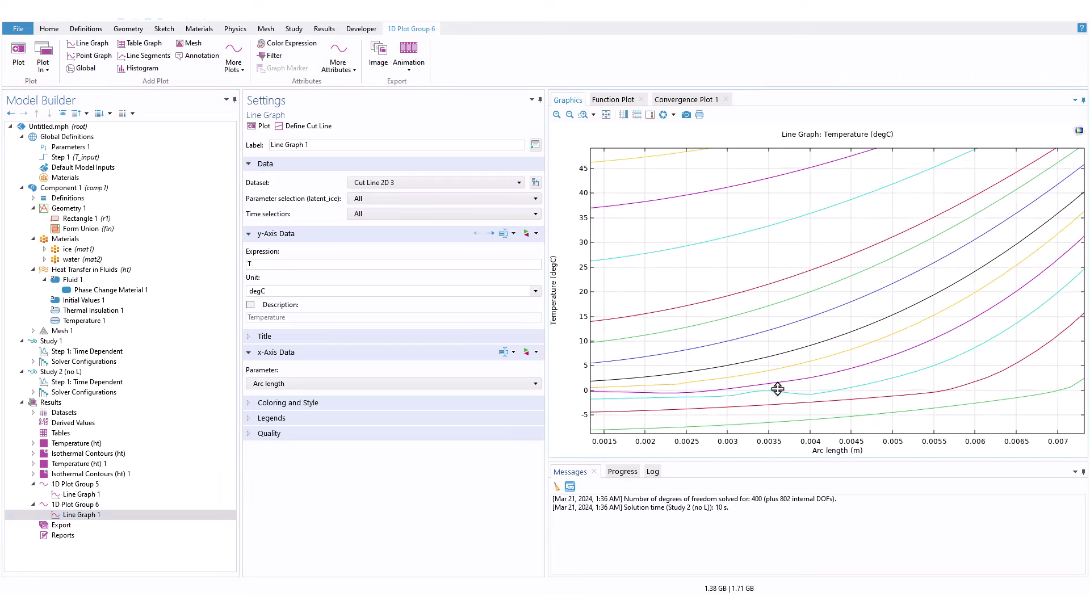
left_click(606, 115)
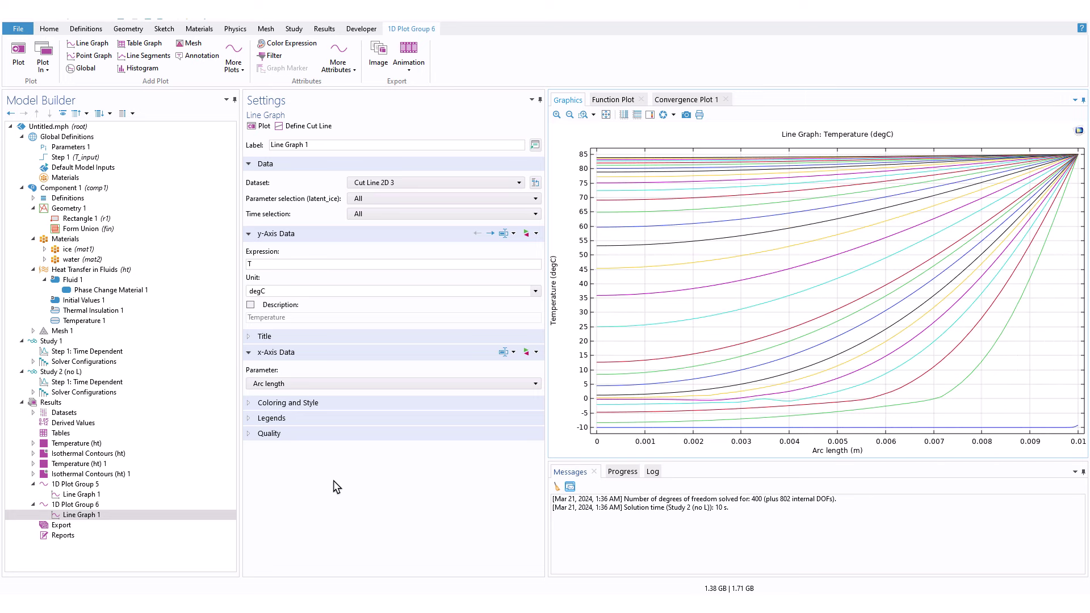
- Compare the temperature line graphs of 1D Plot Group 5 and 1D Plot Group 6 by alternating between them
left_click(107, 494)
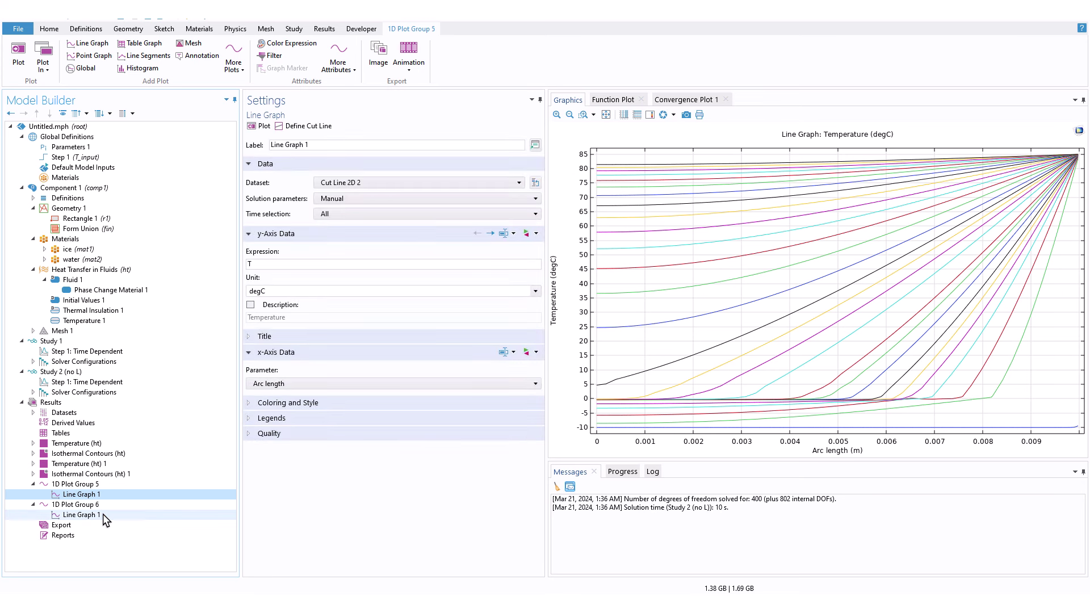
left_click(103, 513)
left_click(99, 492)
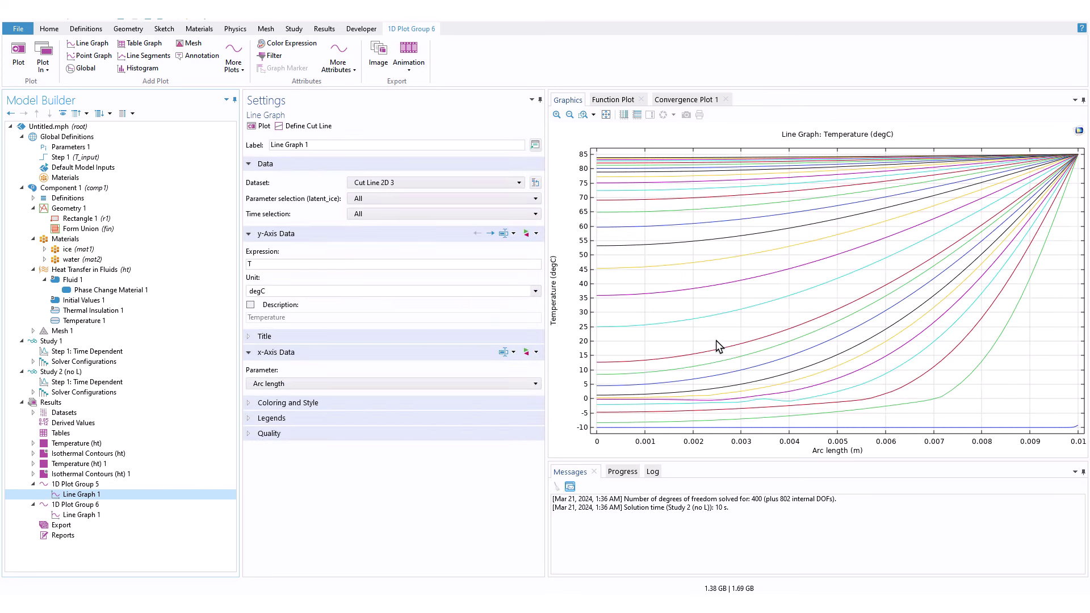
left_click(129, 514)
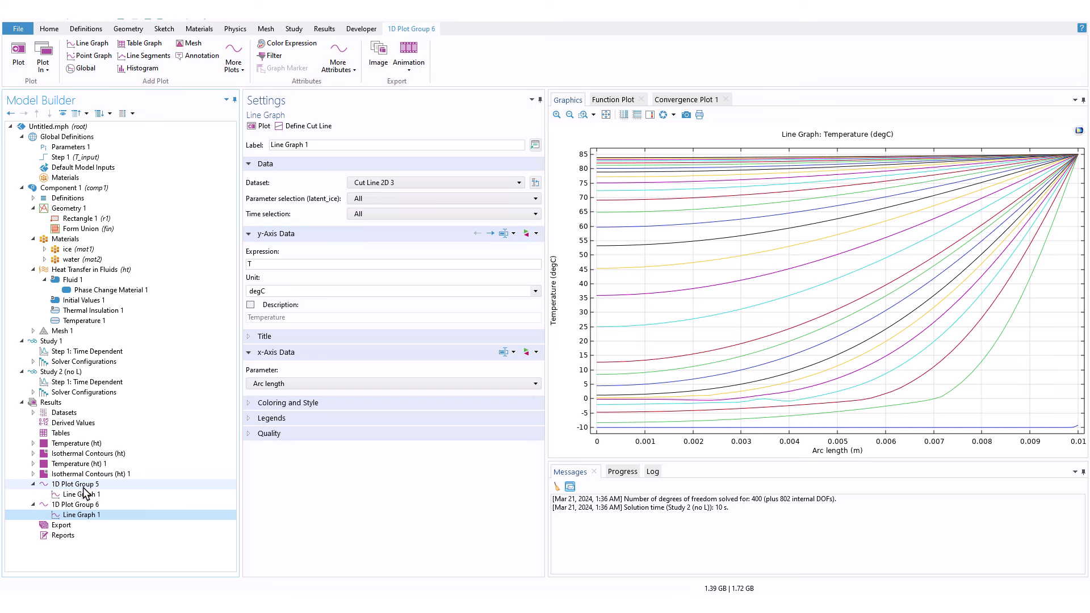
left_click(83, 486)
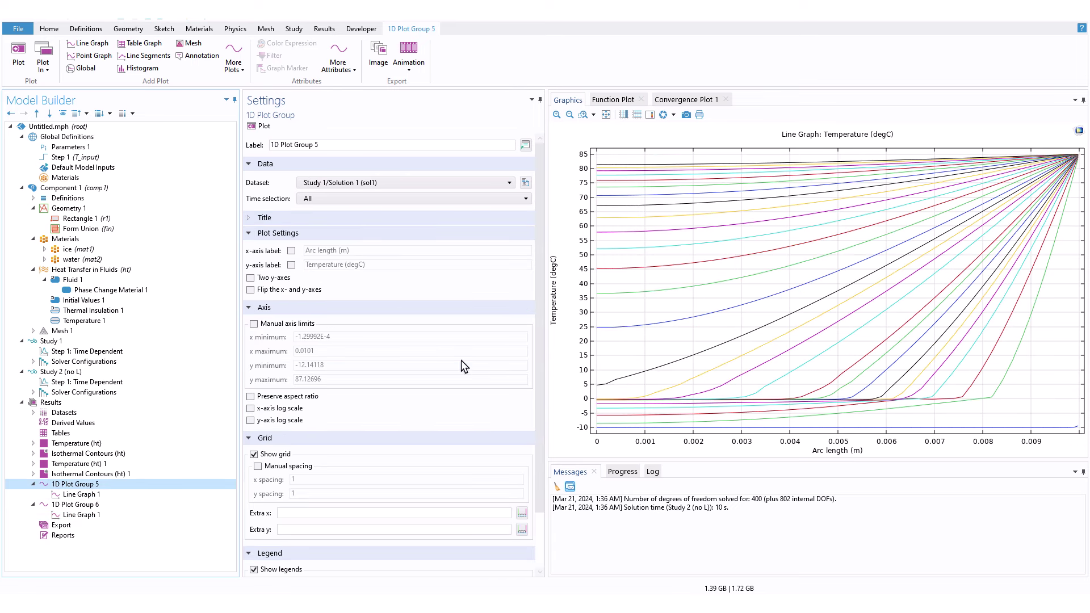